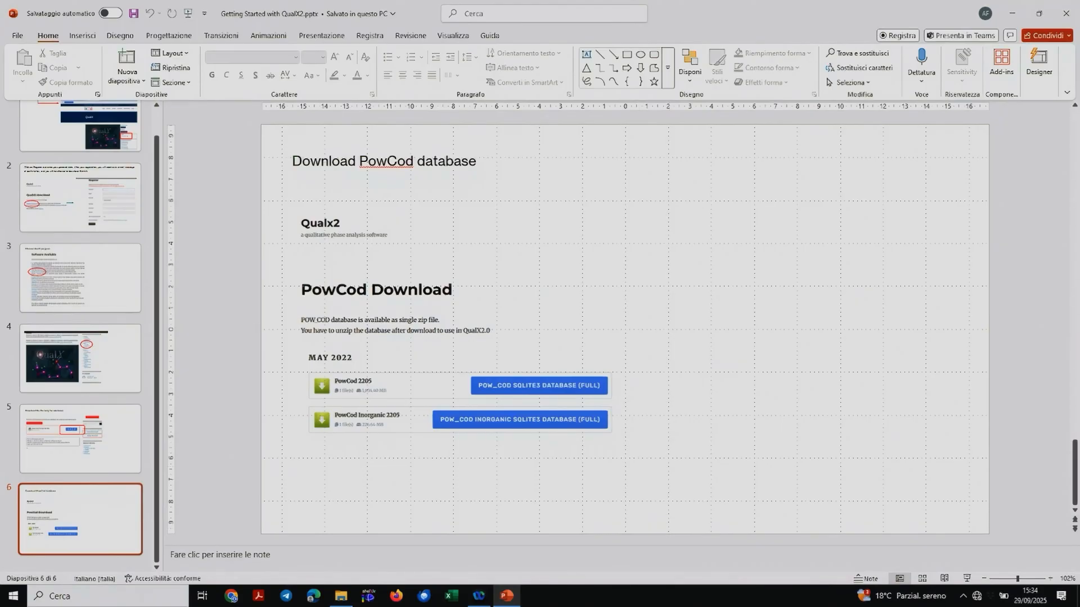
# Close the slide show, minimise both presentation windows and launch QualX from the desktop.
pyautogui.click(1010, 10)
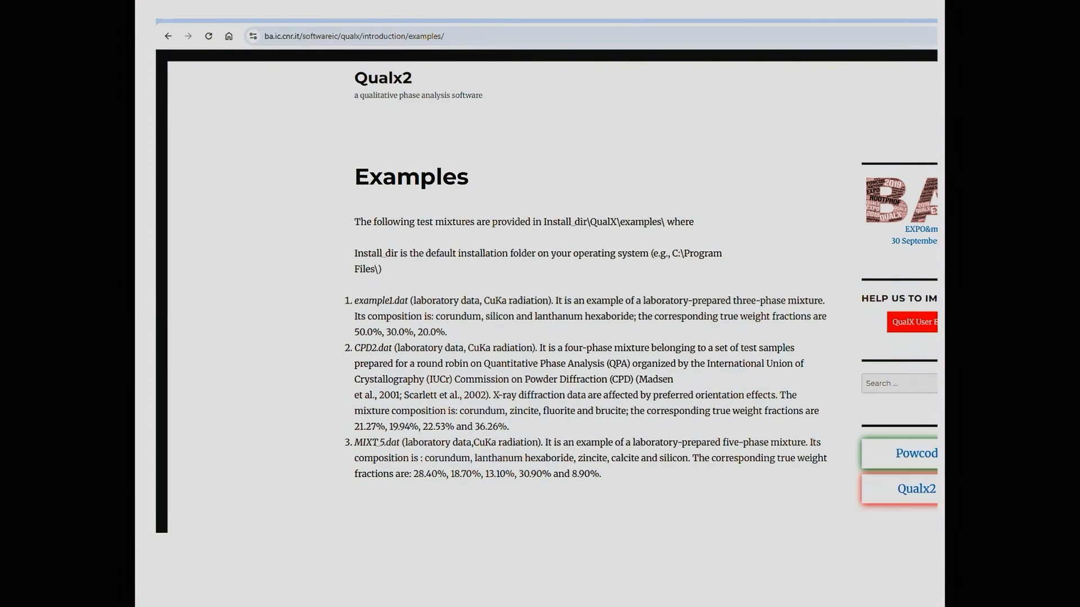
pyautogui.press('Escape')
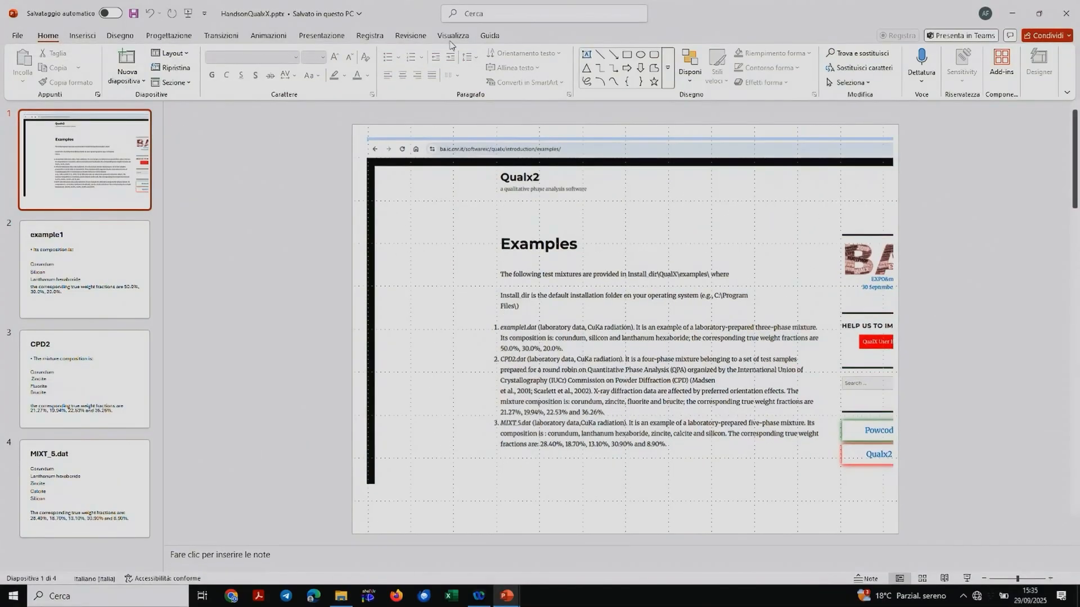
pyautogui.doubleClick(607, 5)
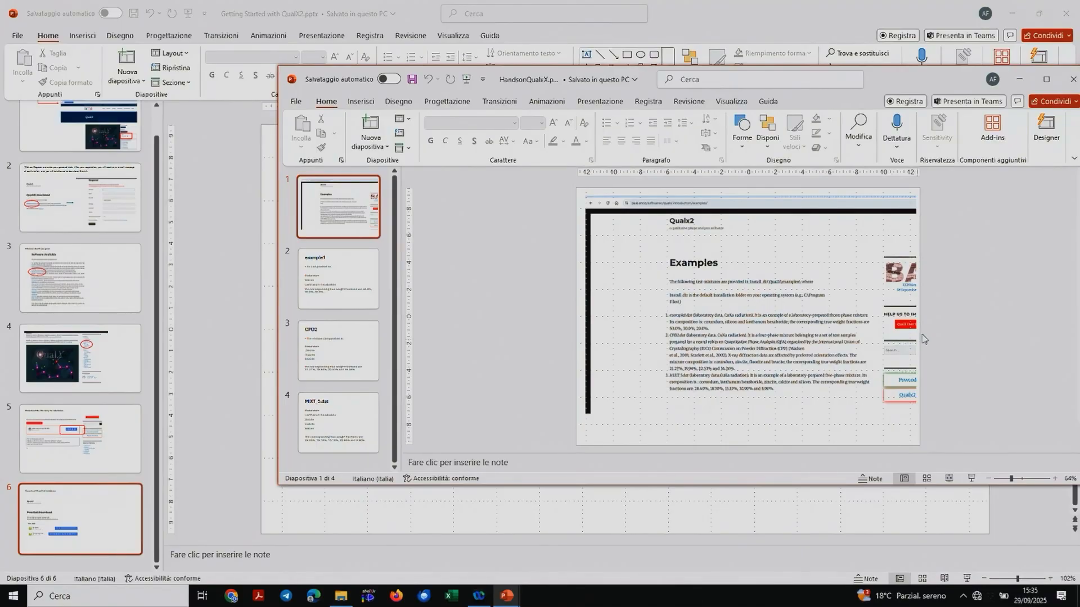
pyautogui.click(1014, 13)
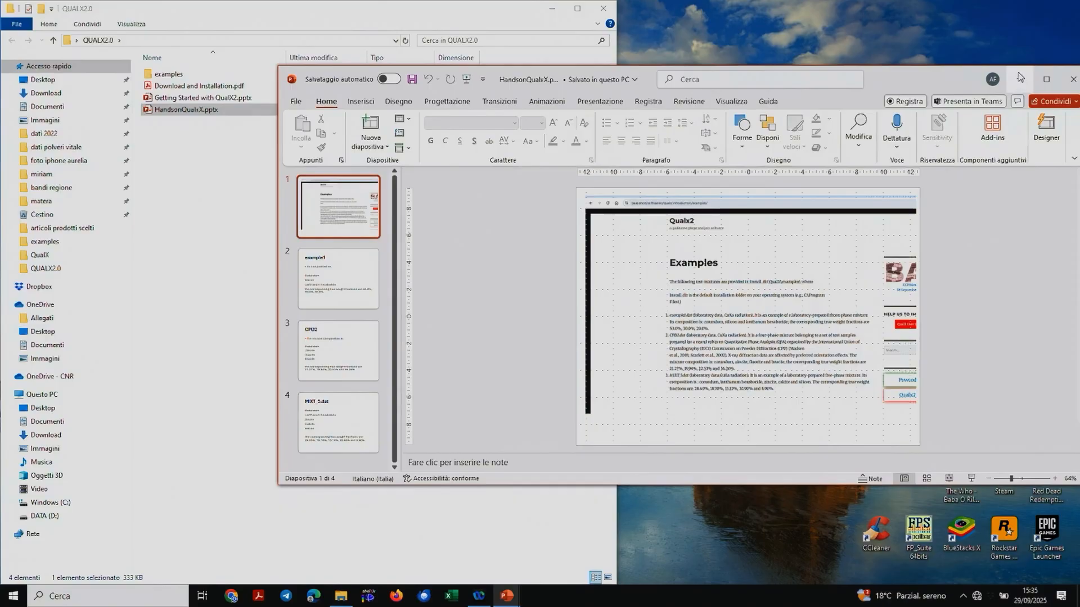
pyautogui.click(1019, 79)
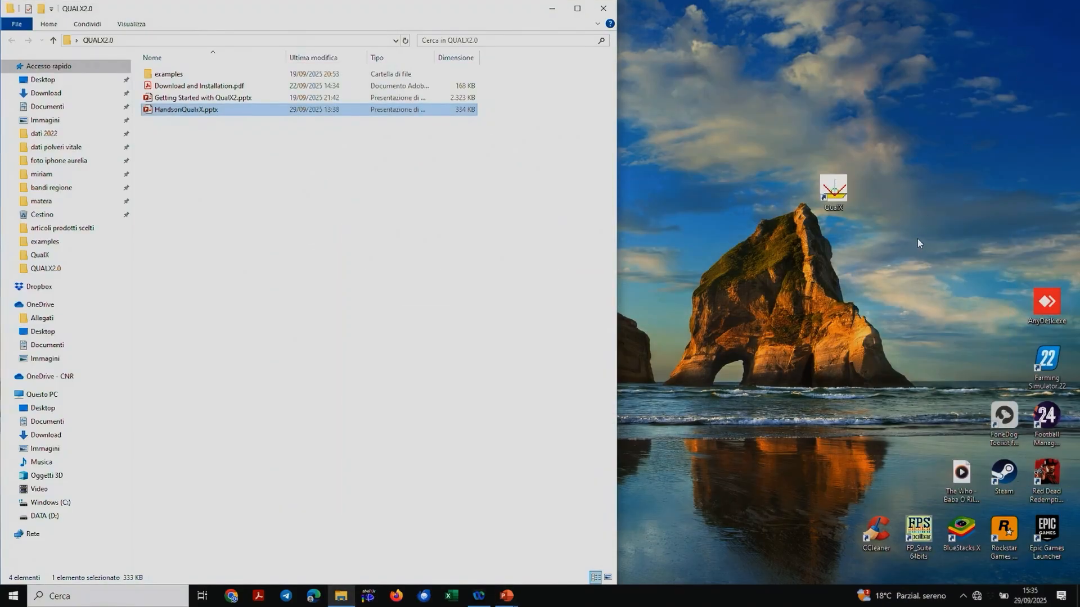
pyautogui.doubleClick(833, 190)
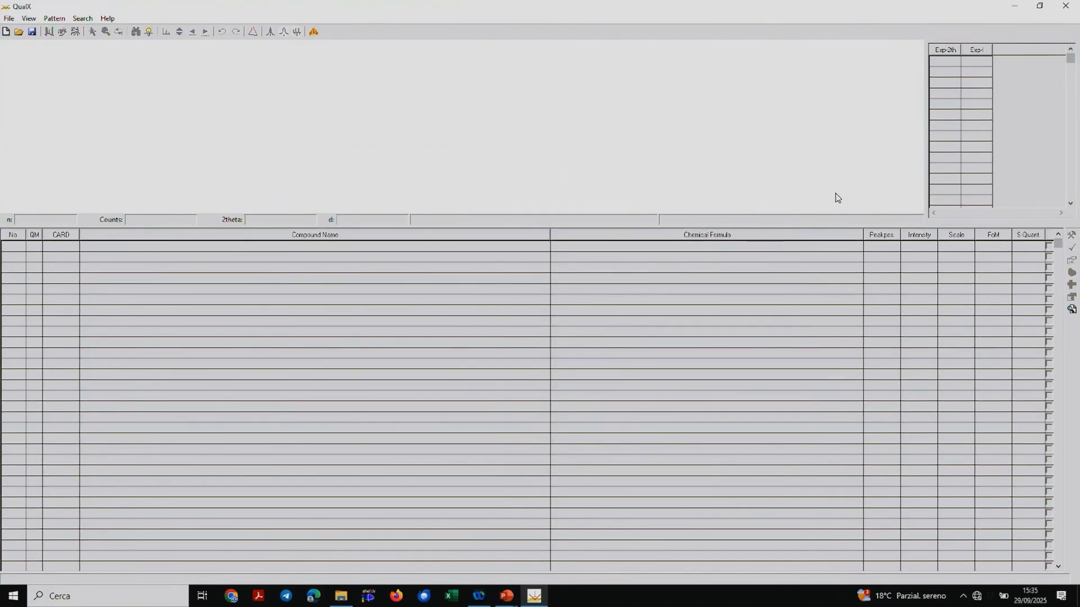
# Import the diffraction data file example1.dat from the examples folder, using the all readable files filter, and accept the default user-defined wavelength.
pyautogui.click(9, 20)
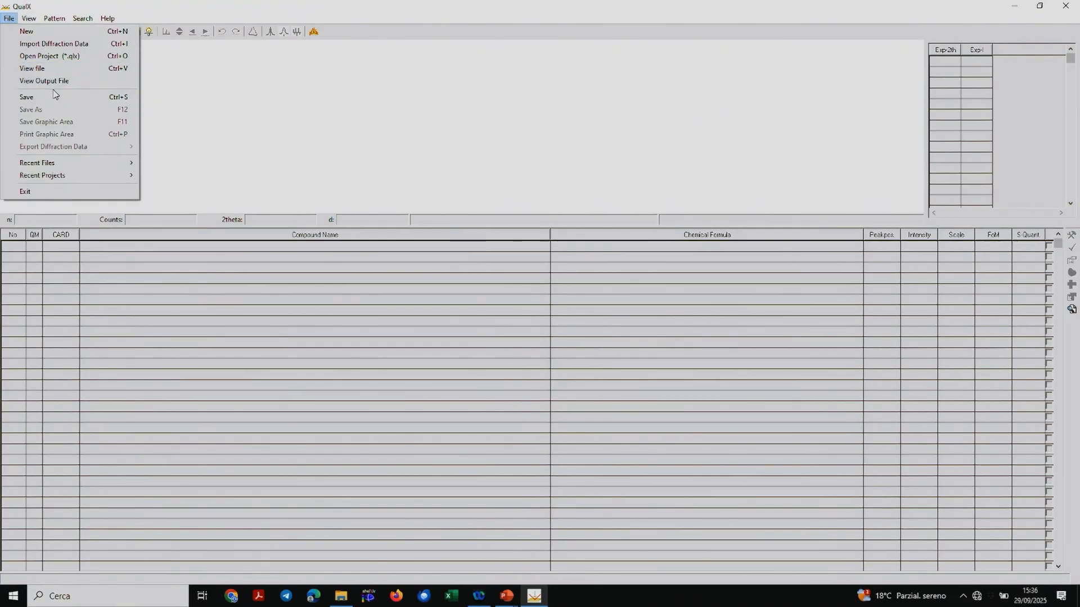
pyautogui.moveTo(34, 165)
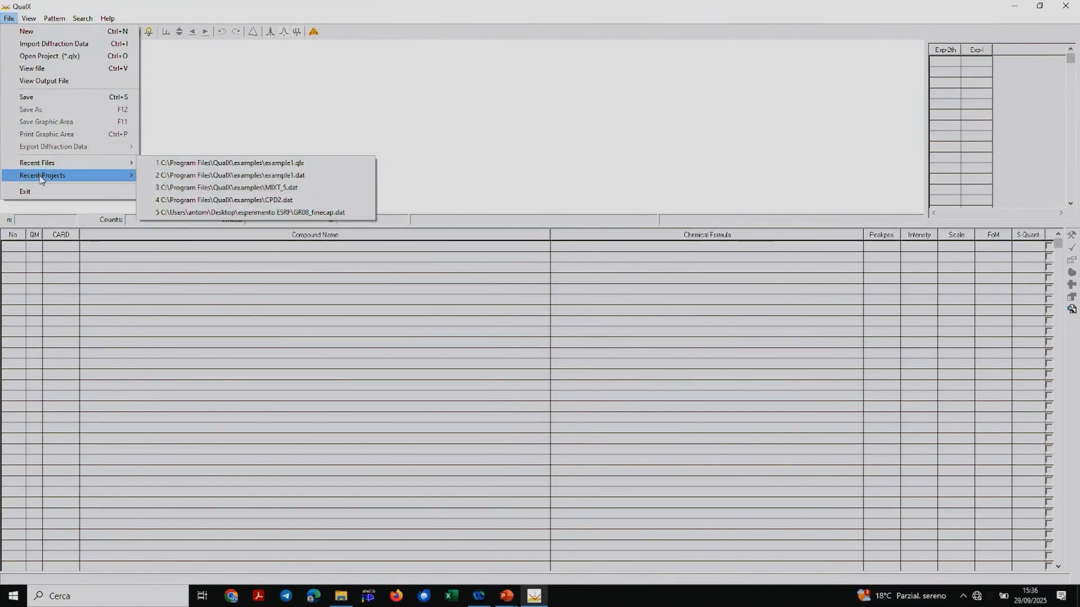
pyautogui.click(35, 49)
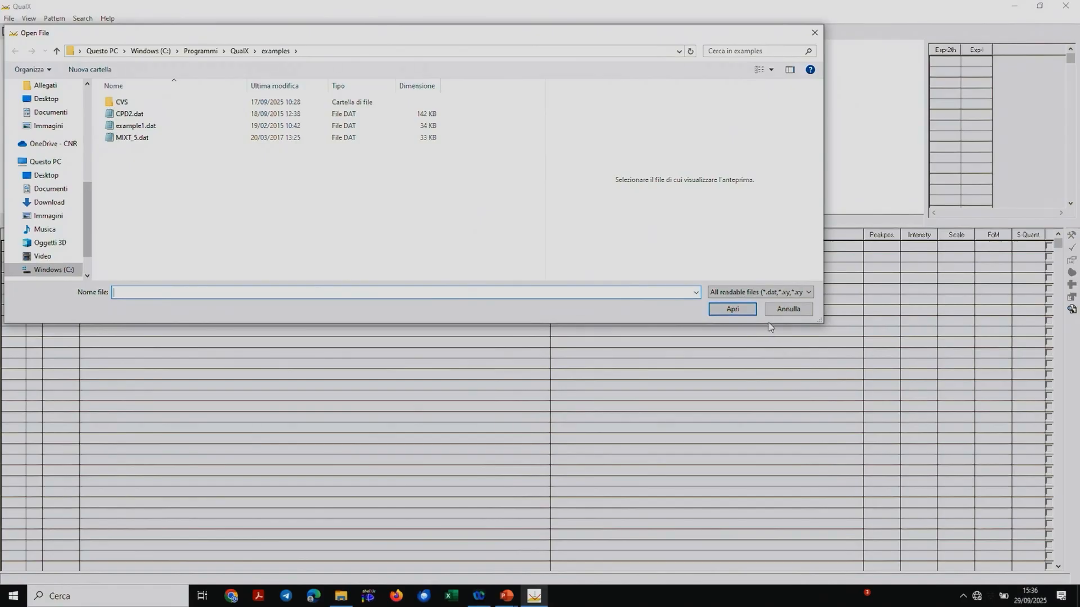
pyautogui.click(765, 293)
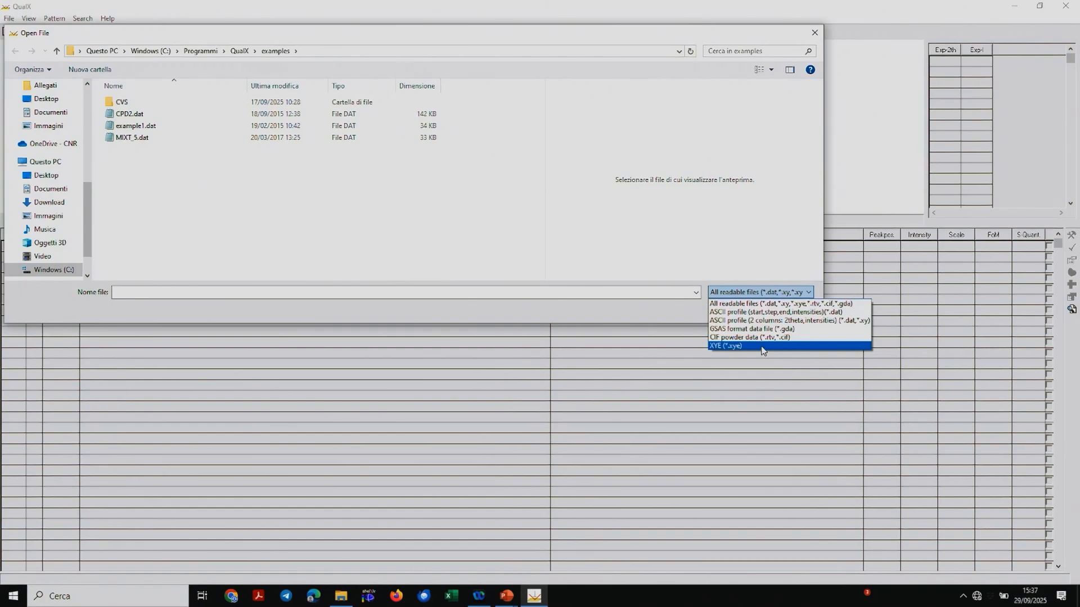
pyautogui.click(736, 304)
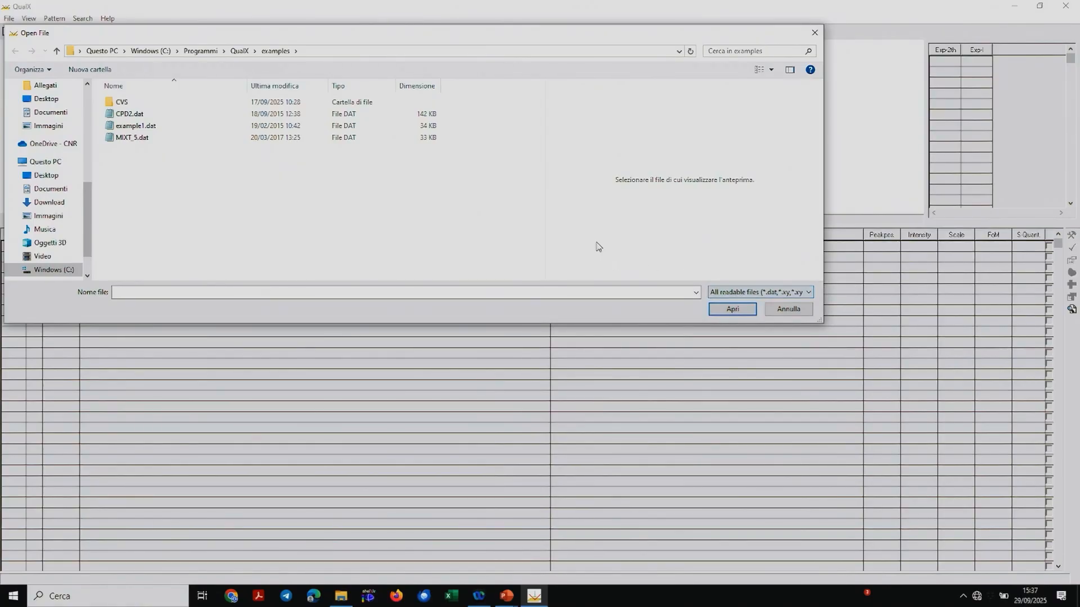
pyautogui.click(367, 126)
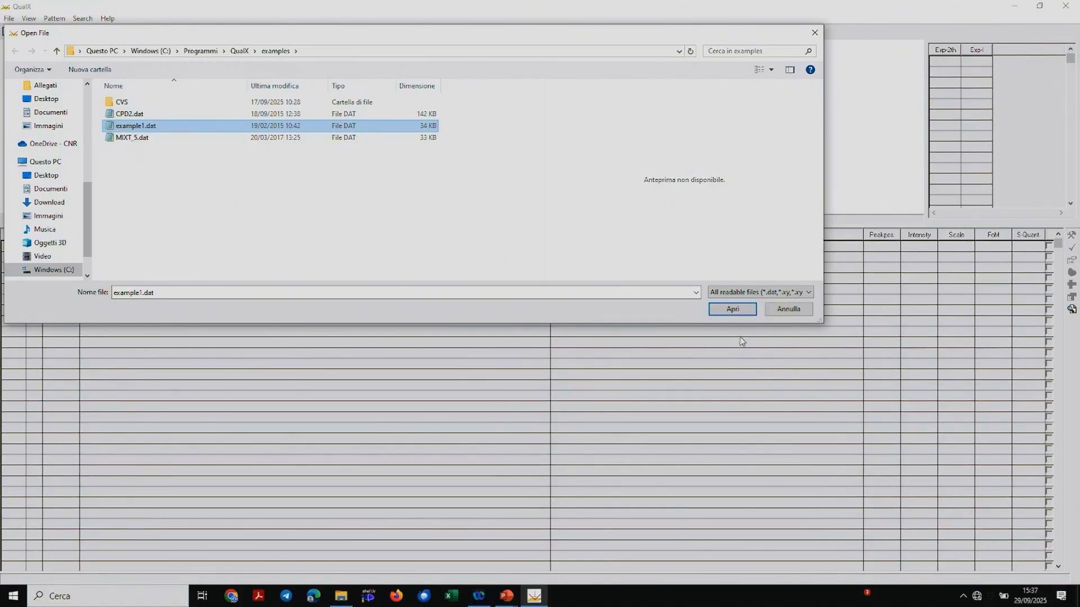
pyautogui.click(725, 314)
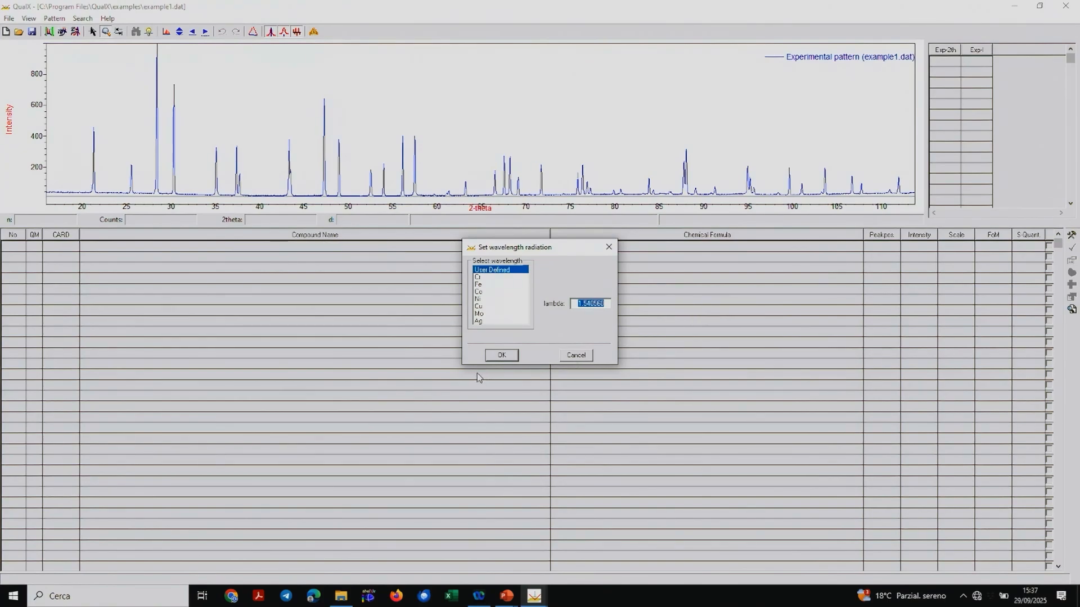
pyautogui.click(509, 356)
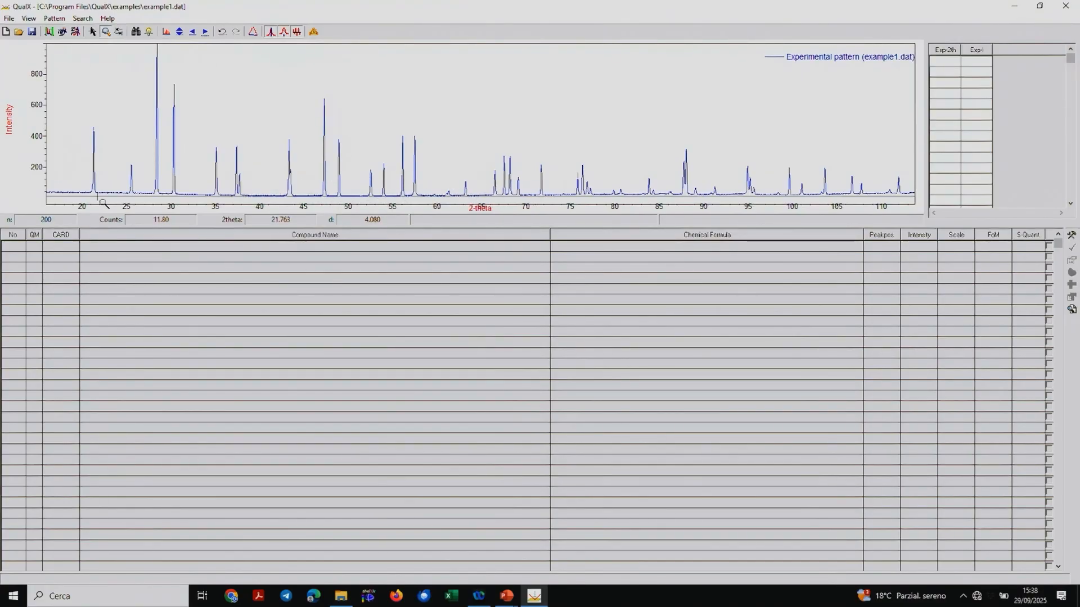
# Review the 2-theta minimum and maximum range settings of the pattern and leave them without changes.
pyautogui.click(54, 19)
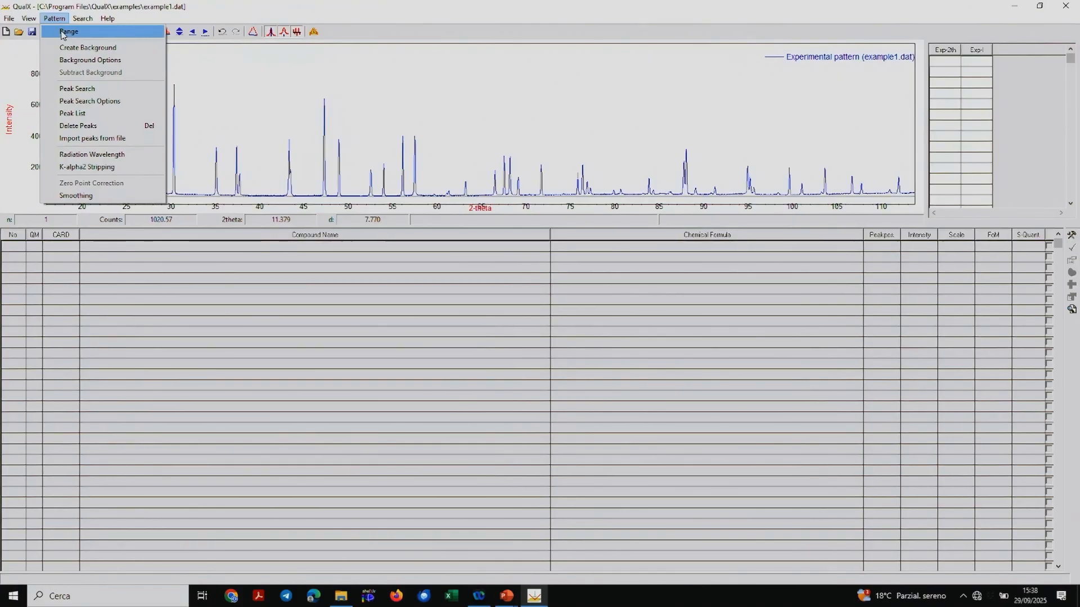
pyautogui.click(63, 33)
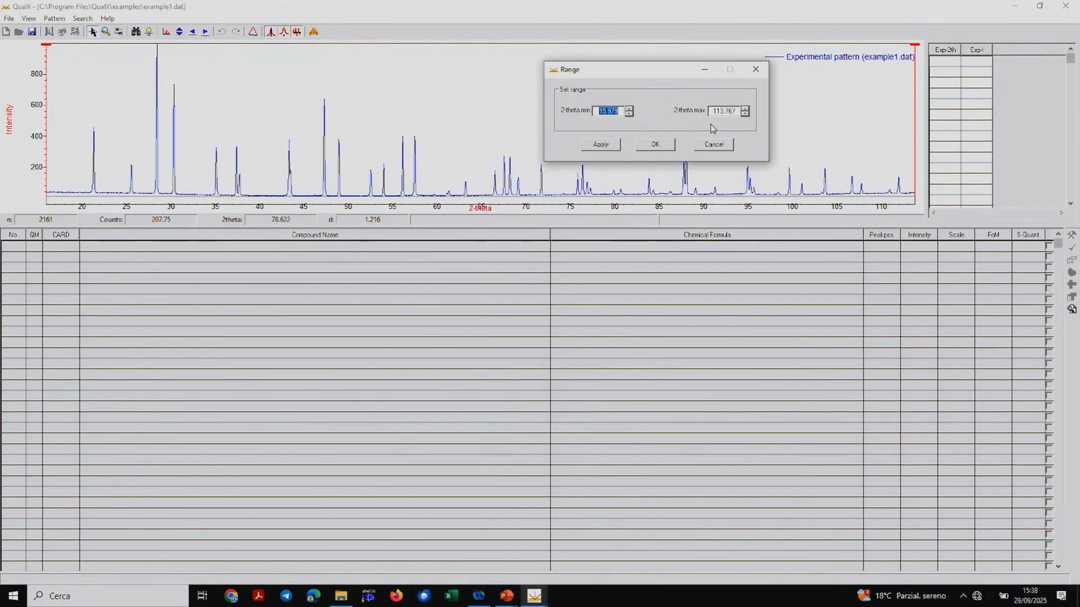
pyautogui.click(714, 145)
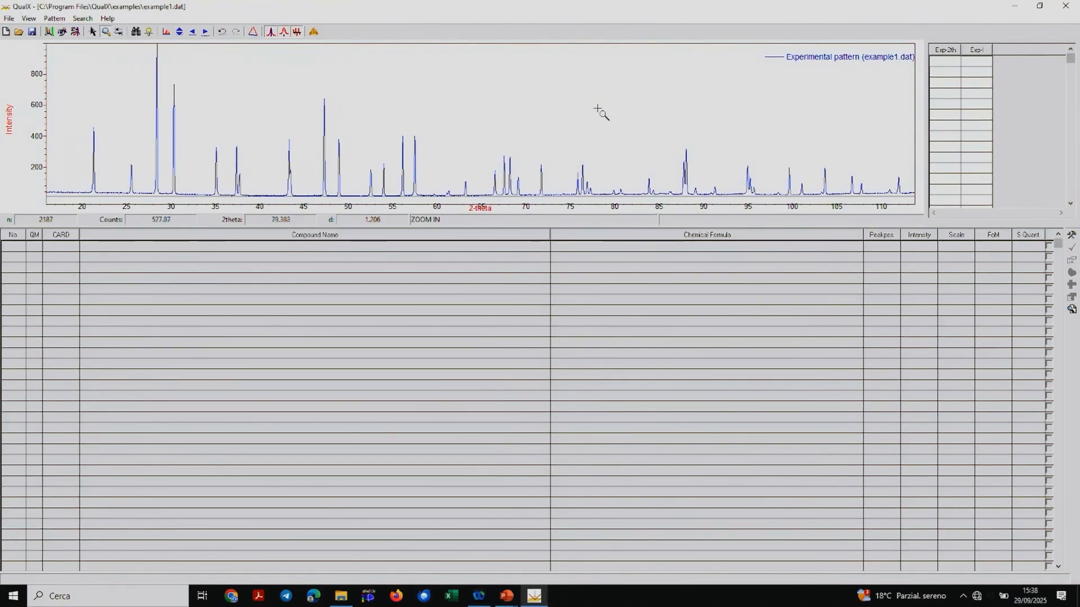
# Create the pattern's background and accept the polynomial background type with 20 coefficients.
pyautogui.click(55, 18)
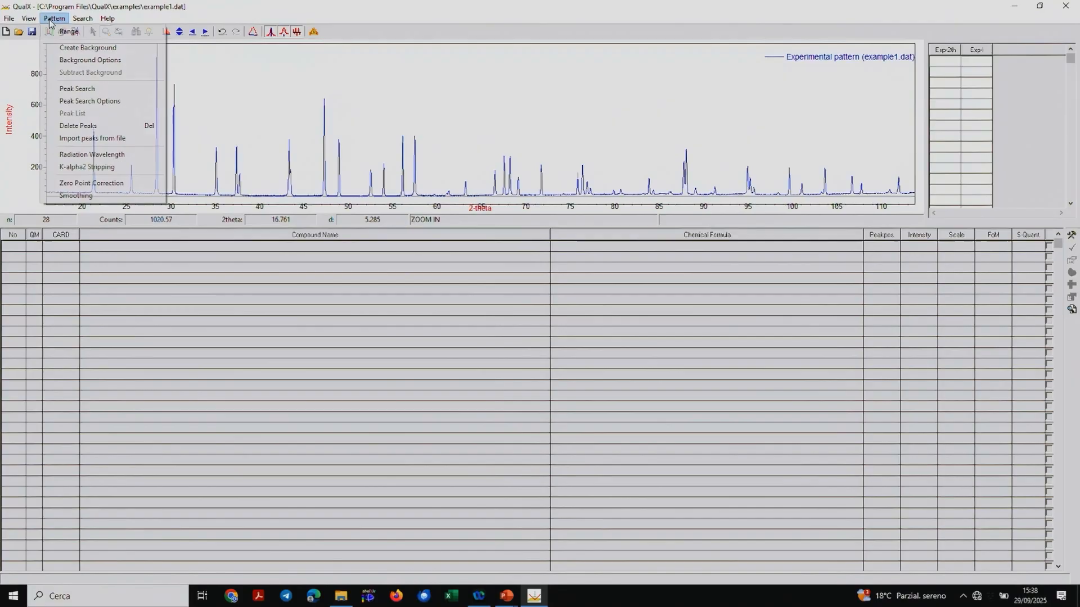
pyautogui.click(65, 50)
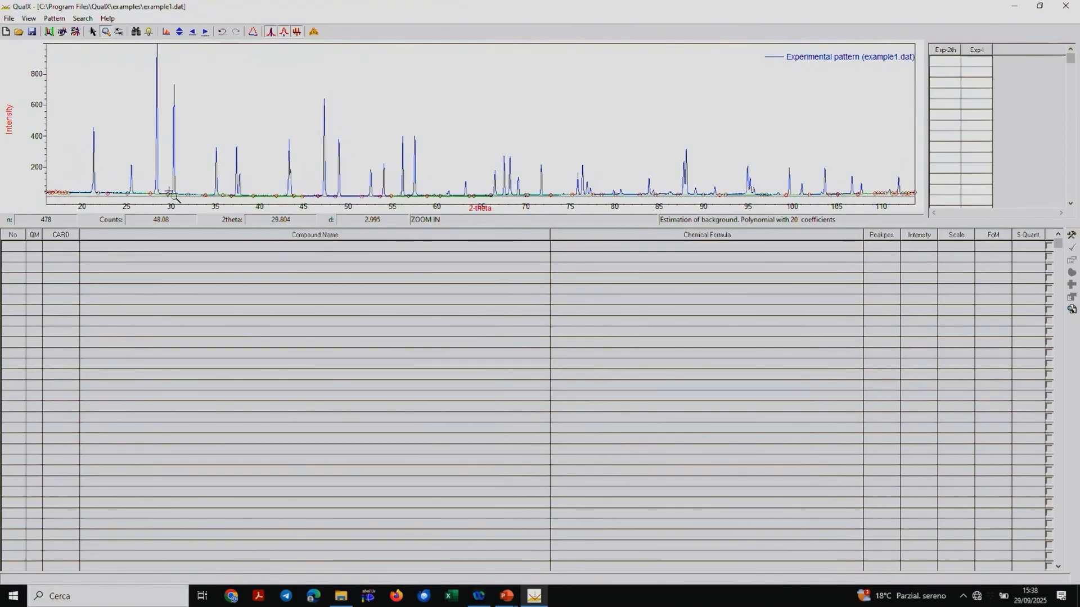
pyautogui.click(54, 19)
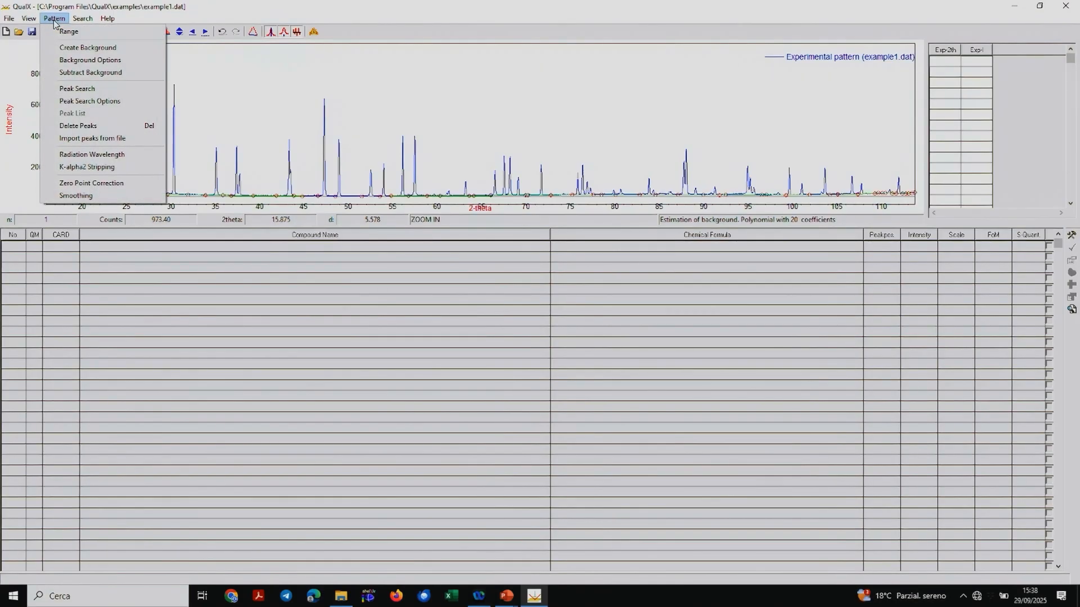
pyautogui.click(75, 61)
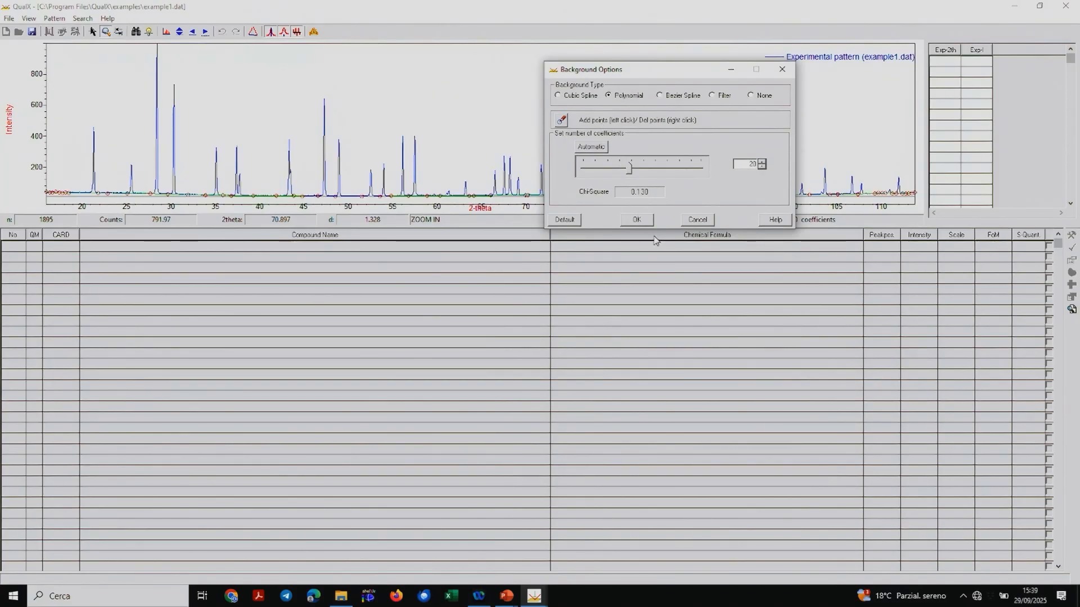
pyautogui.click(635, 221)
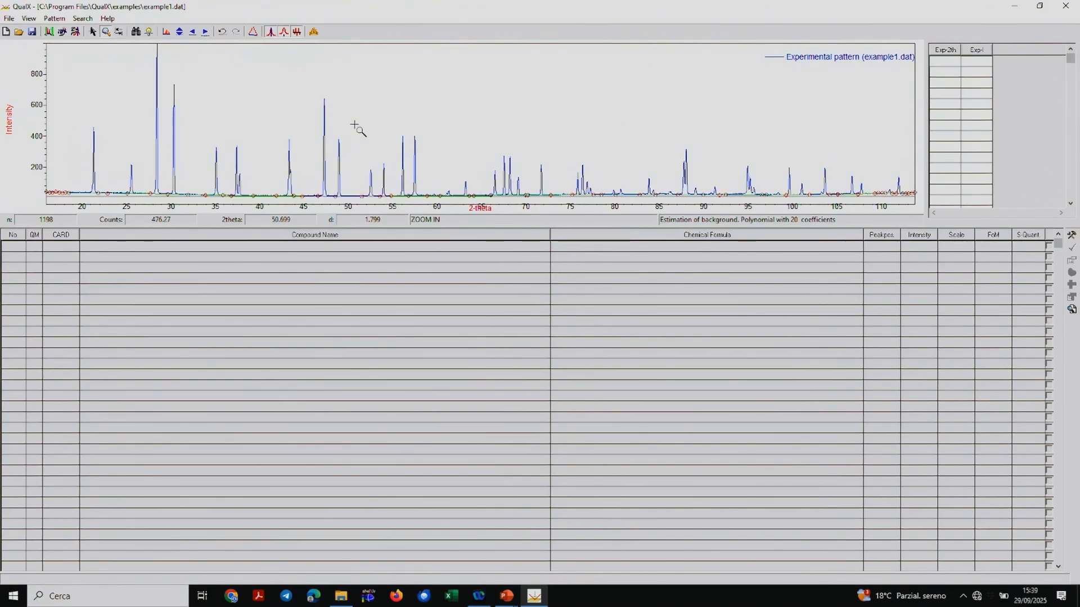
# Subtract the estimated background from the experimental pattern and run a peak search on it.
pyautogui.click(56, 20)
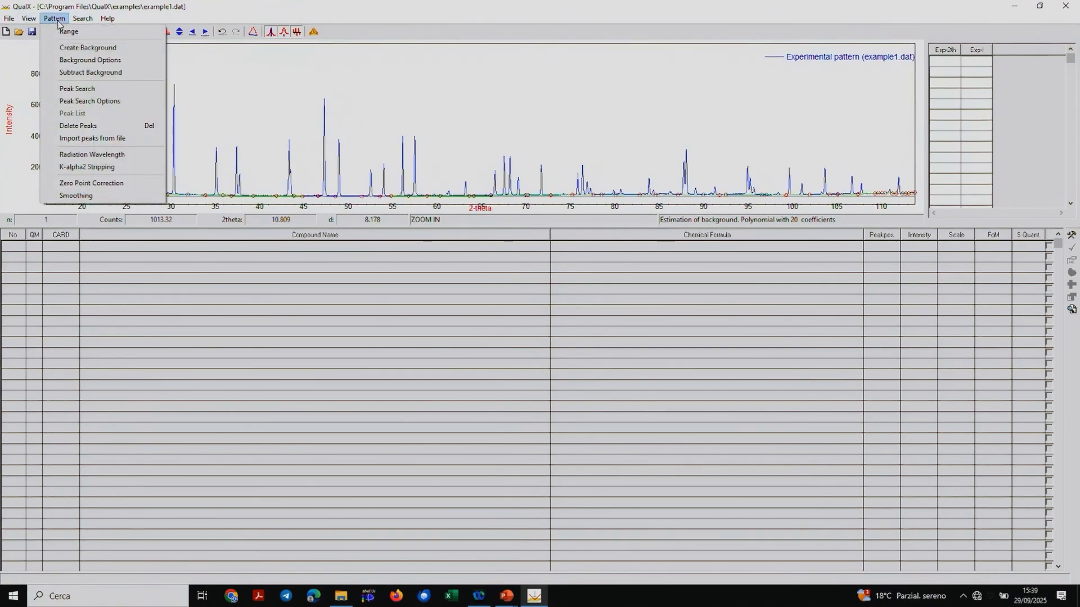
pyautogui.click(72, 77)
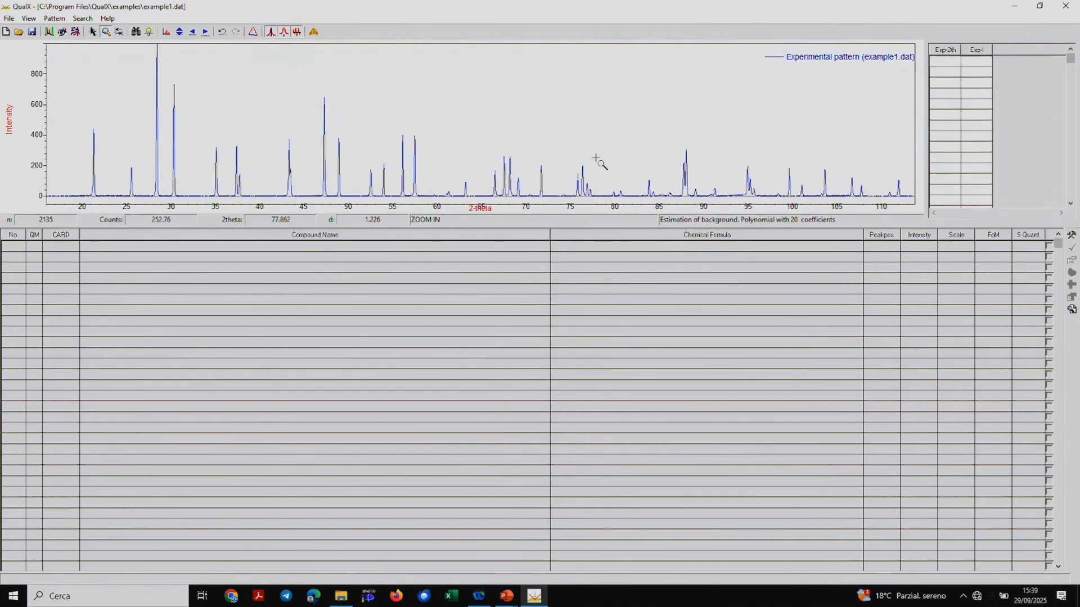
pyautogui.click(54, 18)
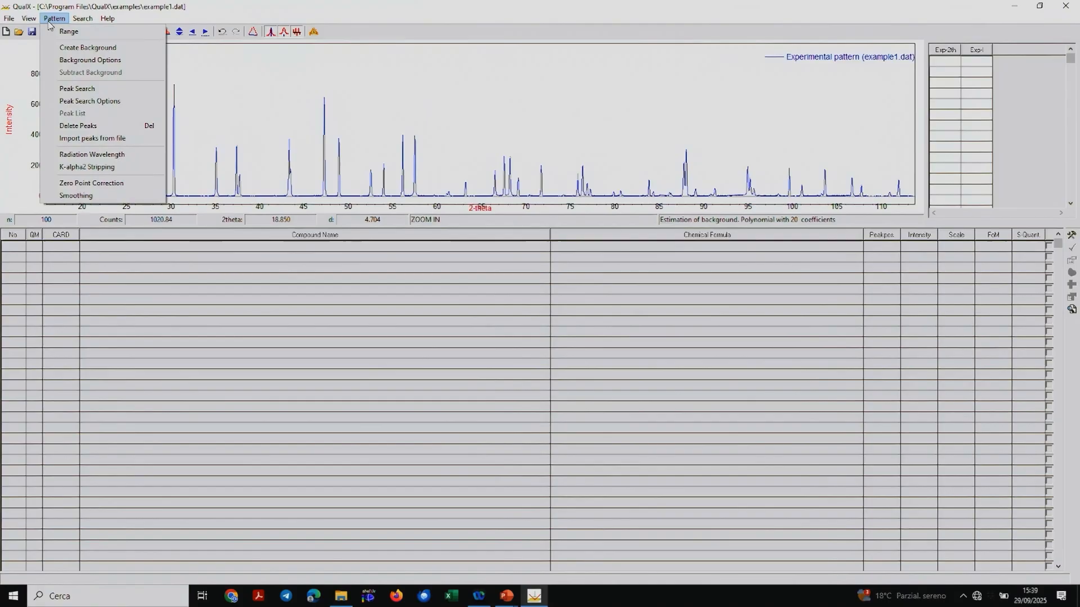
pyautogui.click(75, 90)
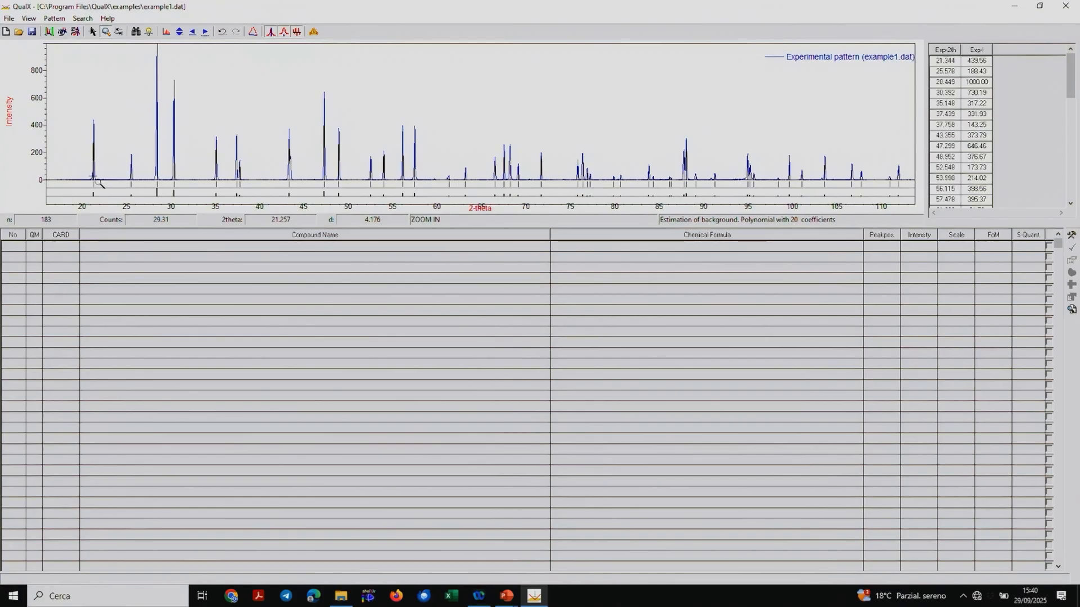
# Use the peak search options to manually add a peak at about 39.93 degrees 2-theta and delete it again.
pyautogui.click(51, 18)
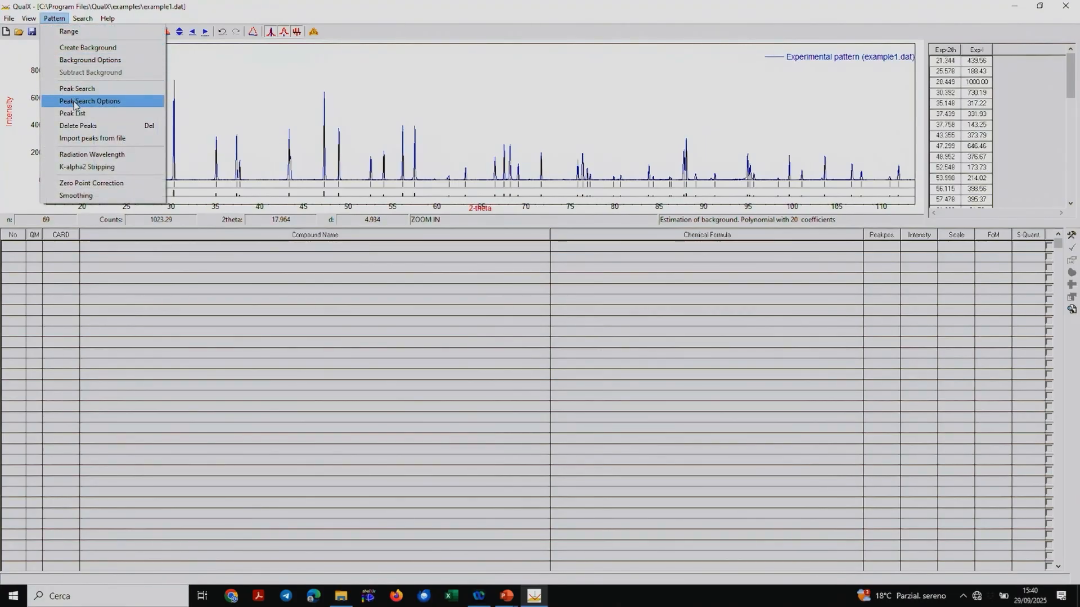
pyautogui.click(74, 102)
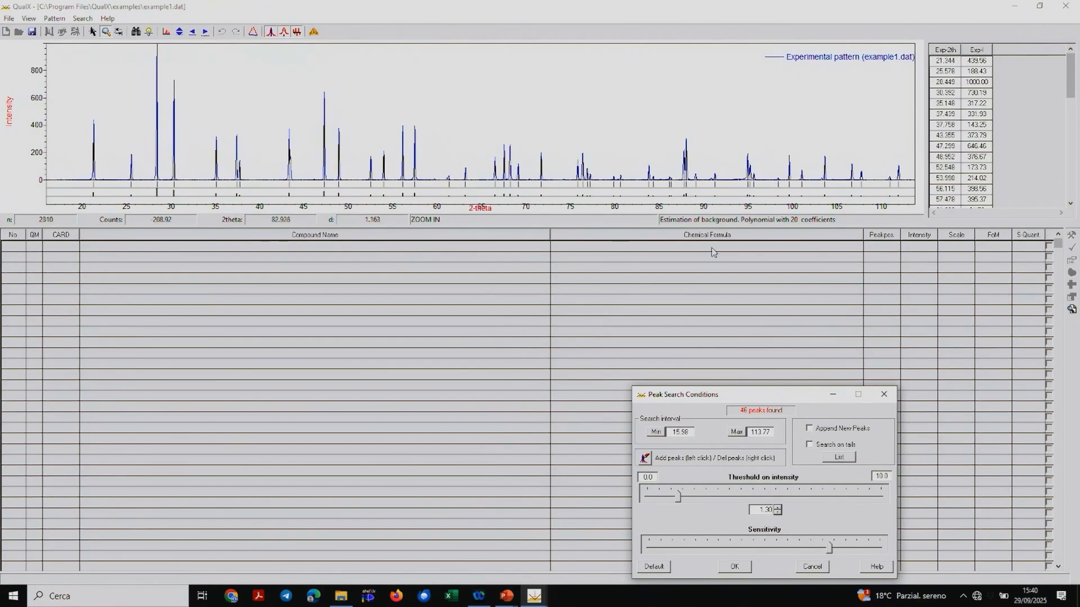
pyautogui.moveTo(777, 395); pyautogui.dragTo(602, 150)
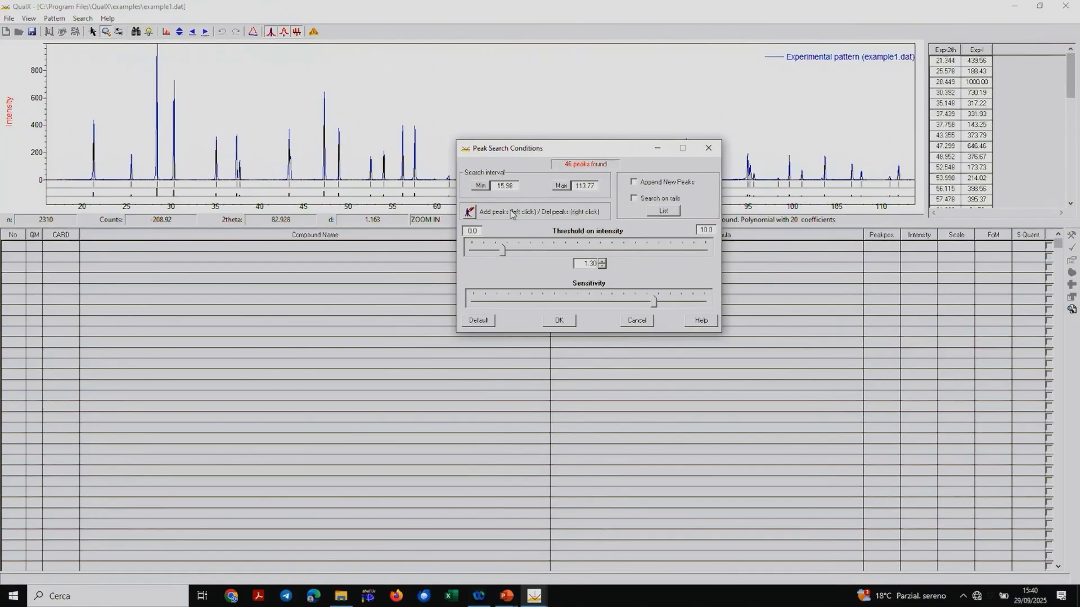
pyautogui.click(469, 212)
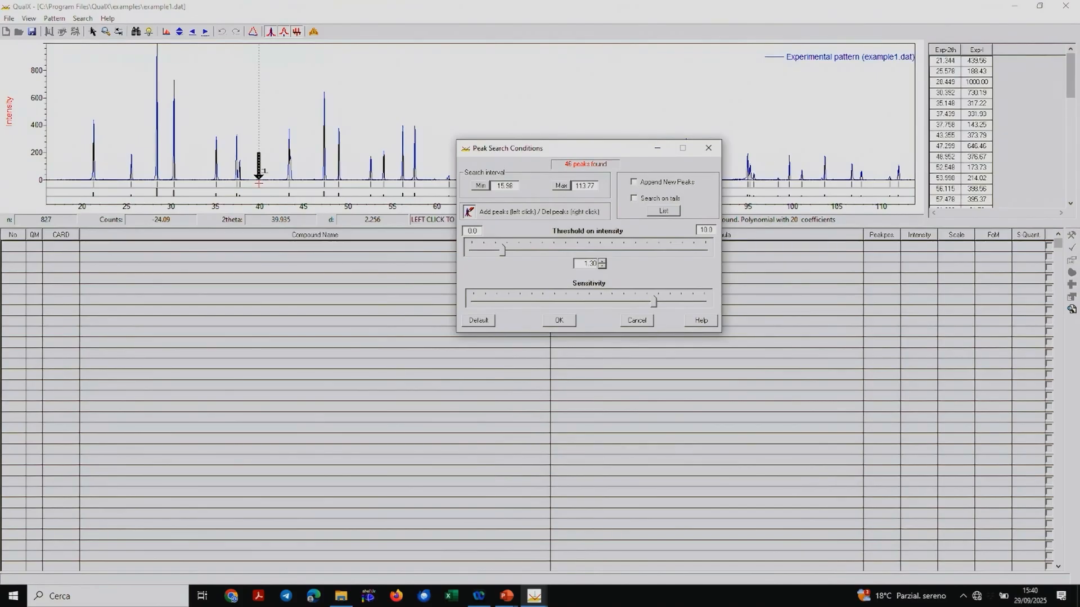
pyautogui.click(259, 184)
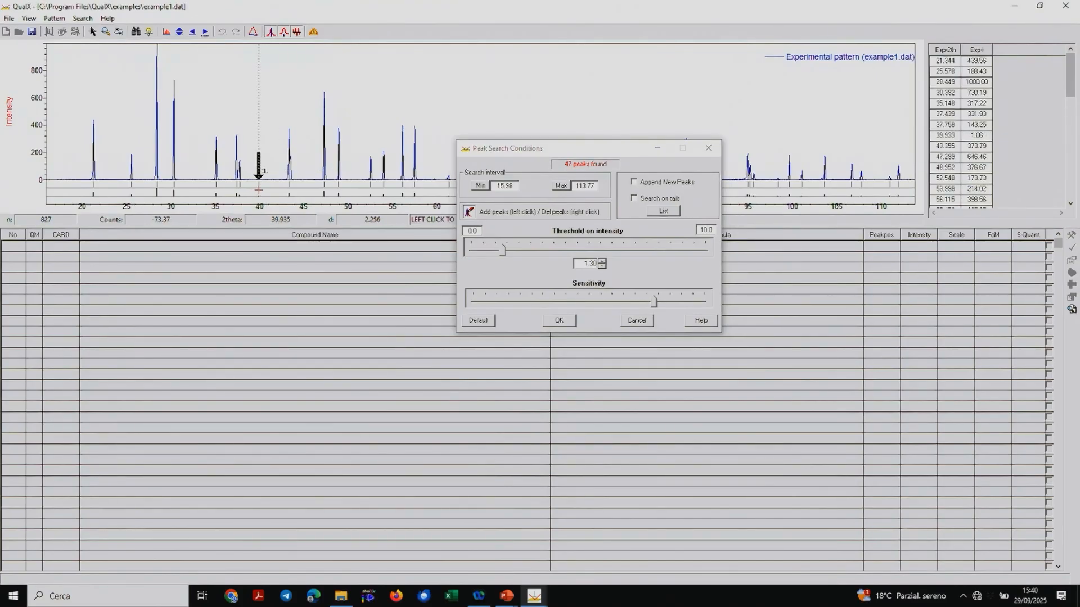
pyautogui.rightClick(259, 189)
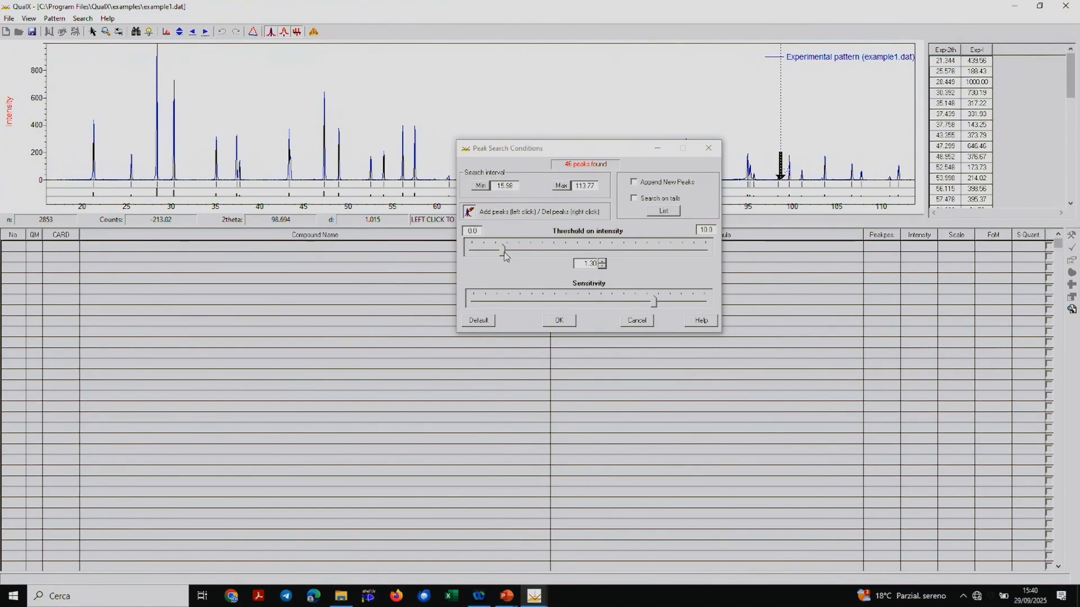
# Try raising the peak intensity threshold to about 5.7 and lowering the search sensitivity, and cancel the peak search changes.
pyautogui.moveTo(504, 252); pyautogui.dragTo(605, 261)
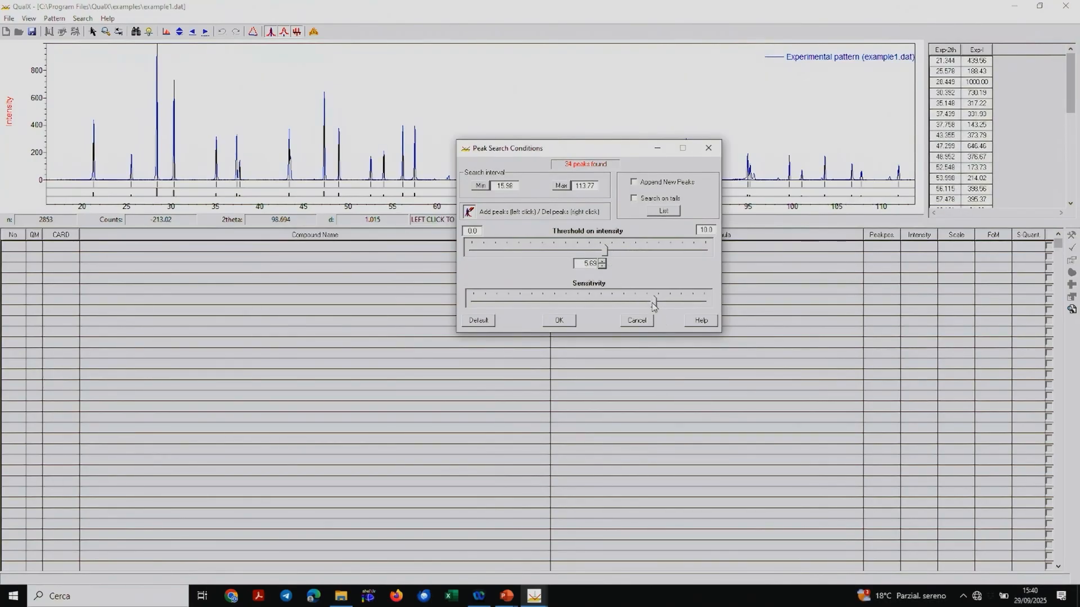
pyautogui.moveTo(653, 303); pyautogui.dragTo(573, 303)
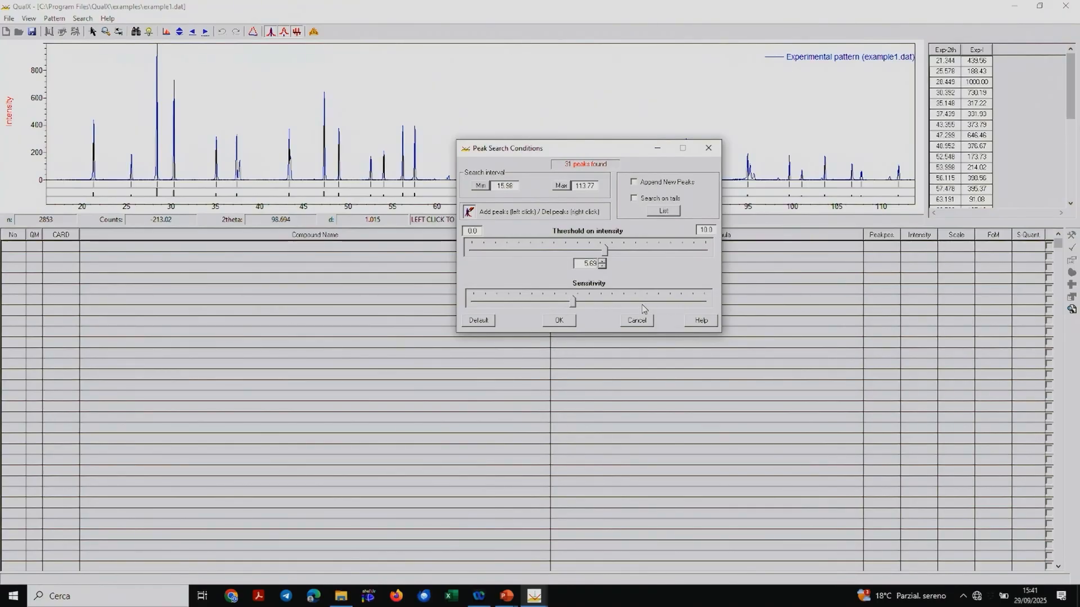
pyautogui.click(645, 320)
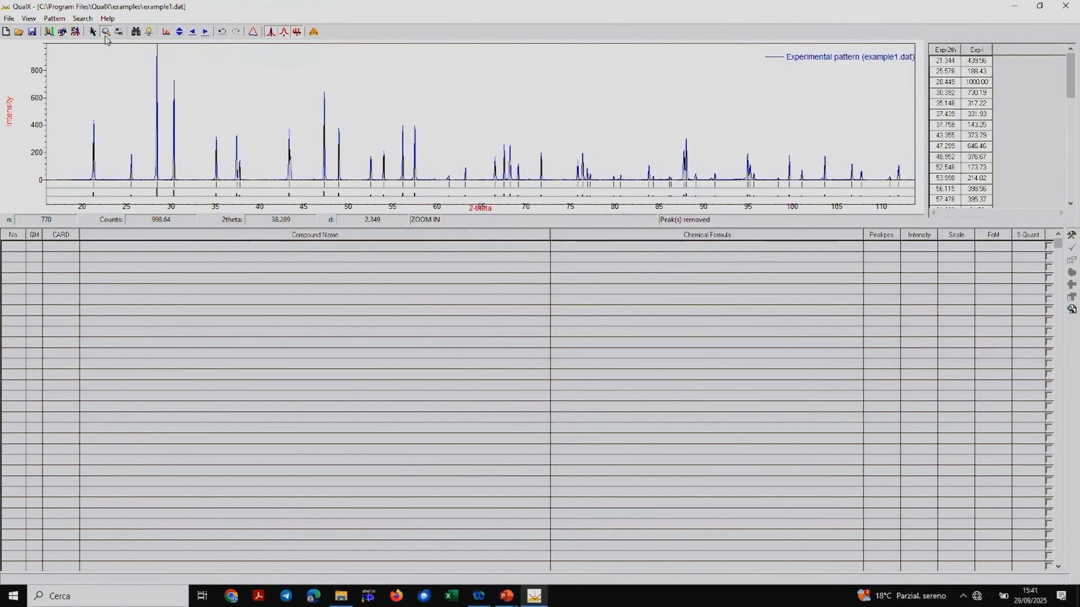
# Select the 48.952 degree peak in the peak list and review the pattern's radiation wavelength setting without changing it.
pyautogui.click(56, 20)
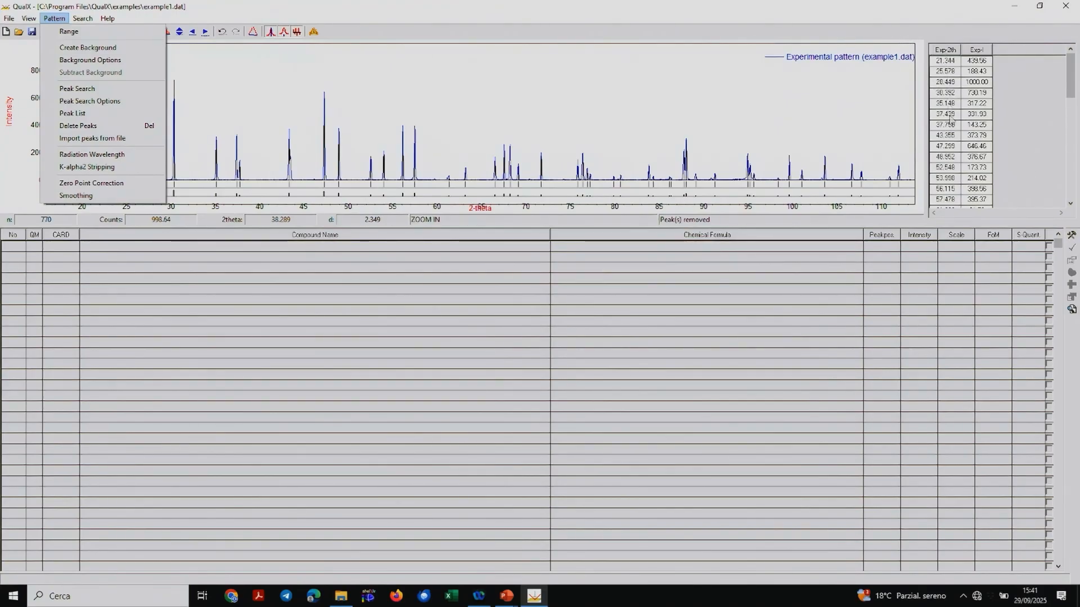
pyautogui.click(981, 157)
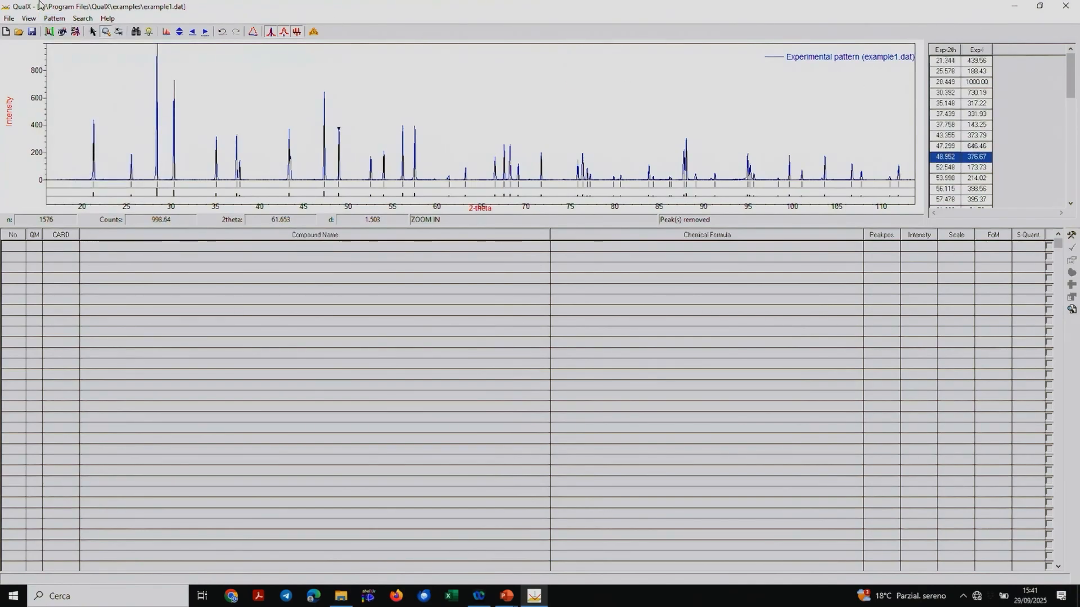
pyautogui.click(55, 19)
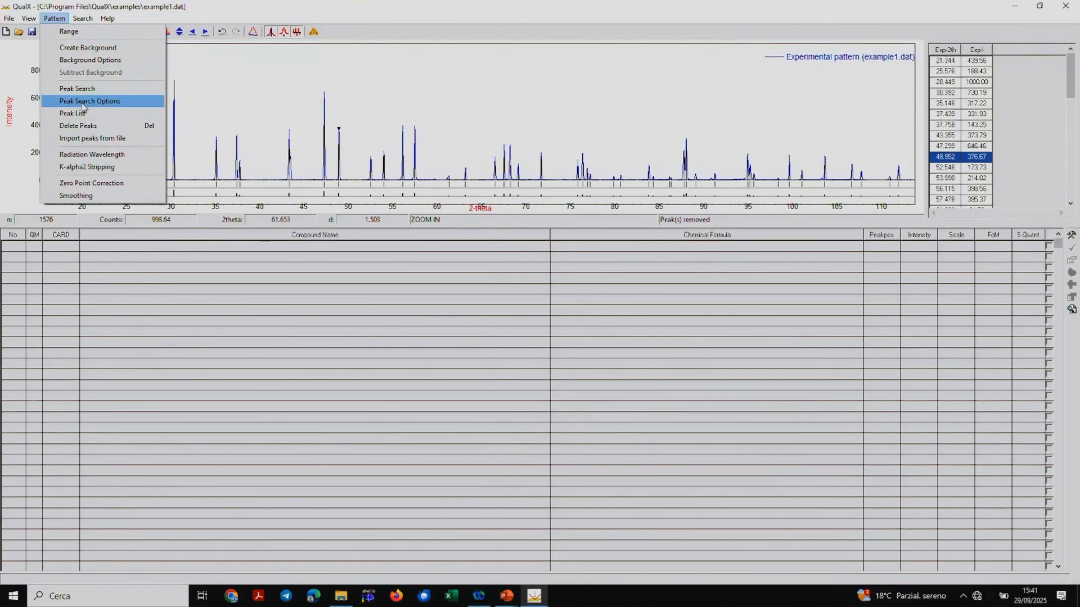
pyautogui.click(85, 155)
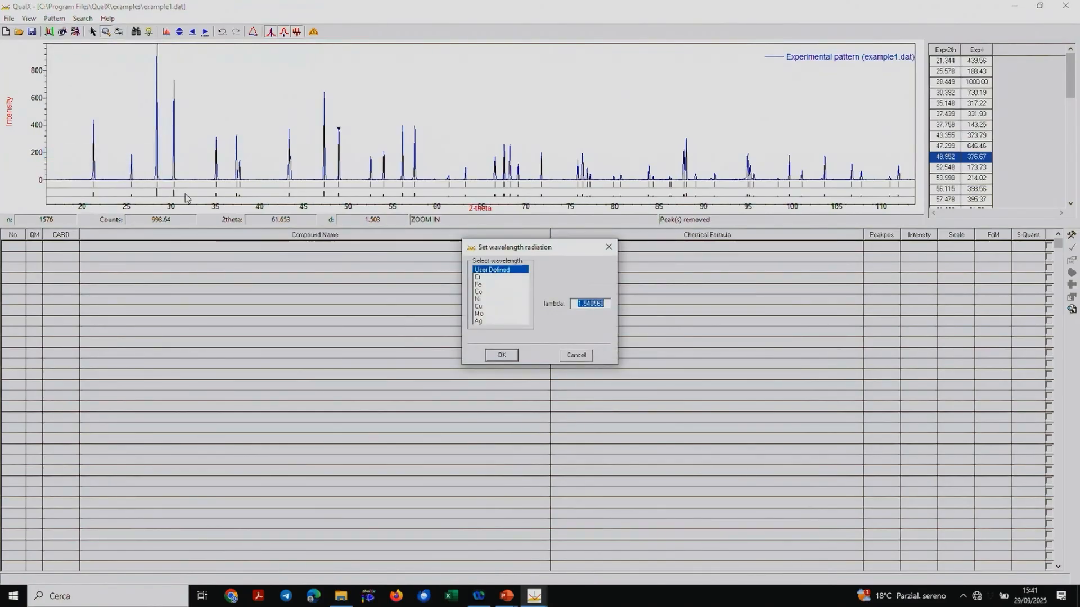
pyautogui.click(608, 247)
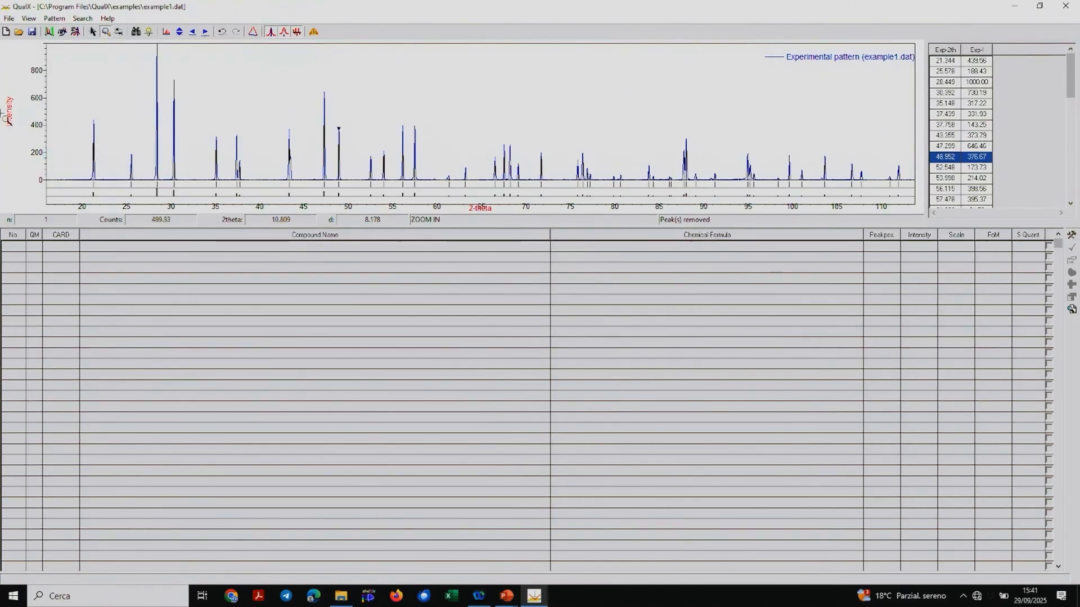
pyautogui.click(54, 18)
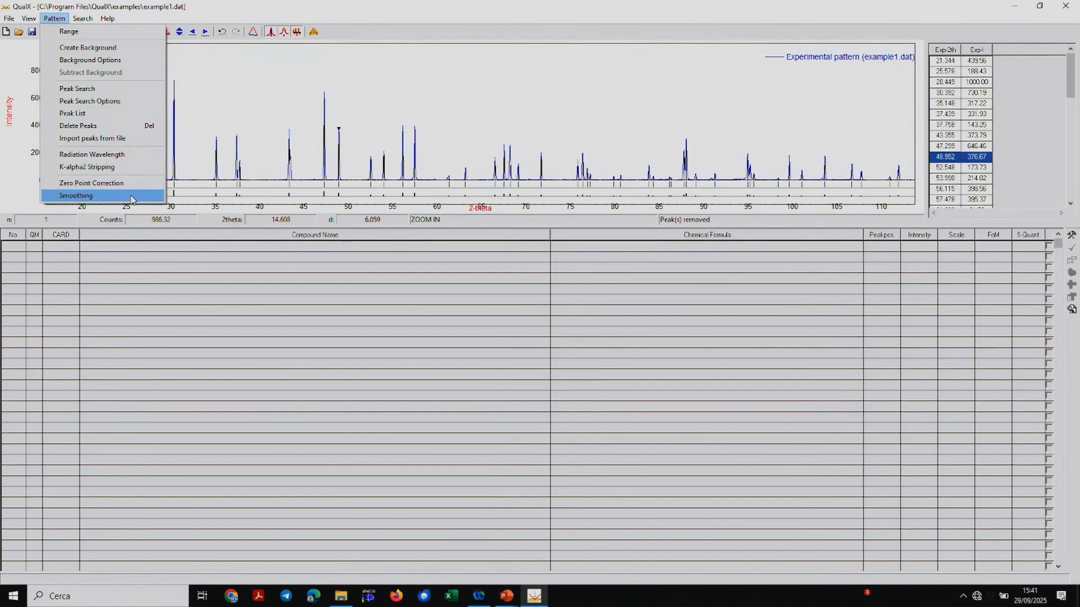
pyautogui.click(192, 76)
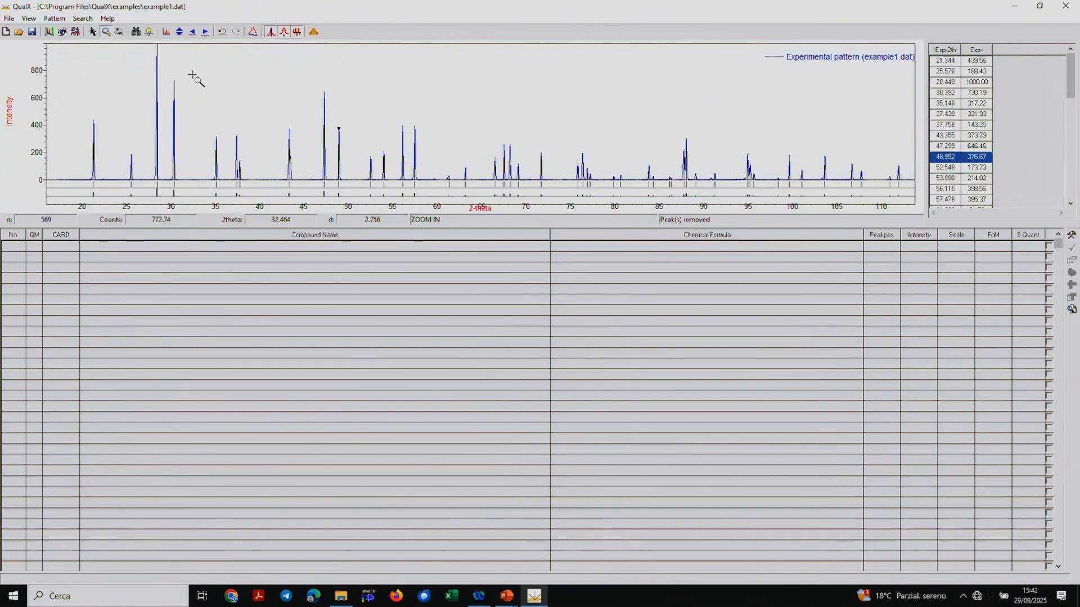
# Review the installed search databases, look at the file selection for adding a new one, and cancel without changes.
pyautogui.click(77, 21)
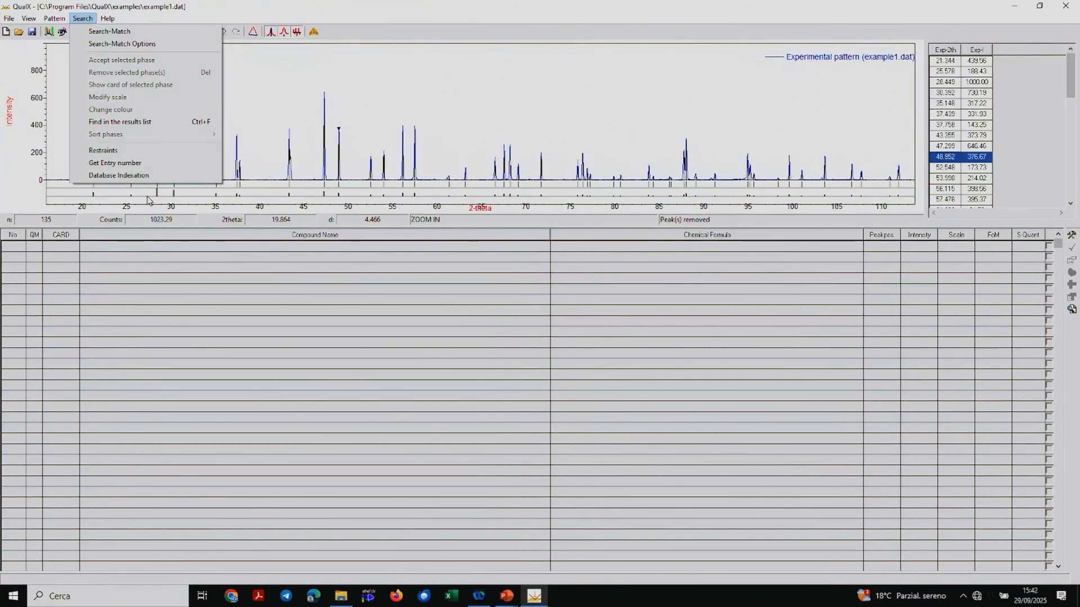
pyautogui.click(138, 176)
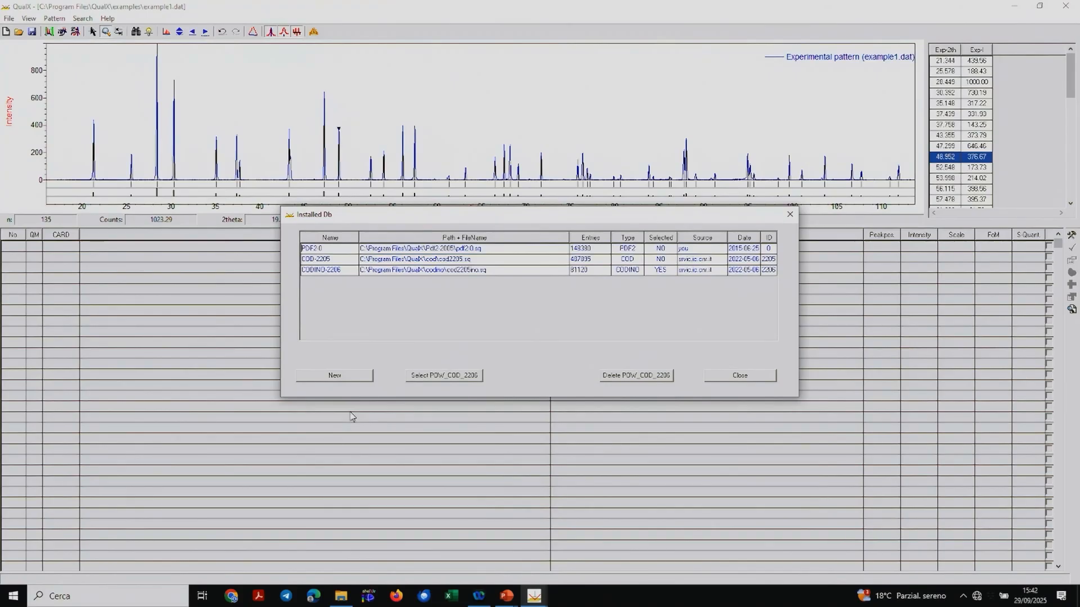
pyautogui.click(342, 376)
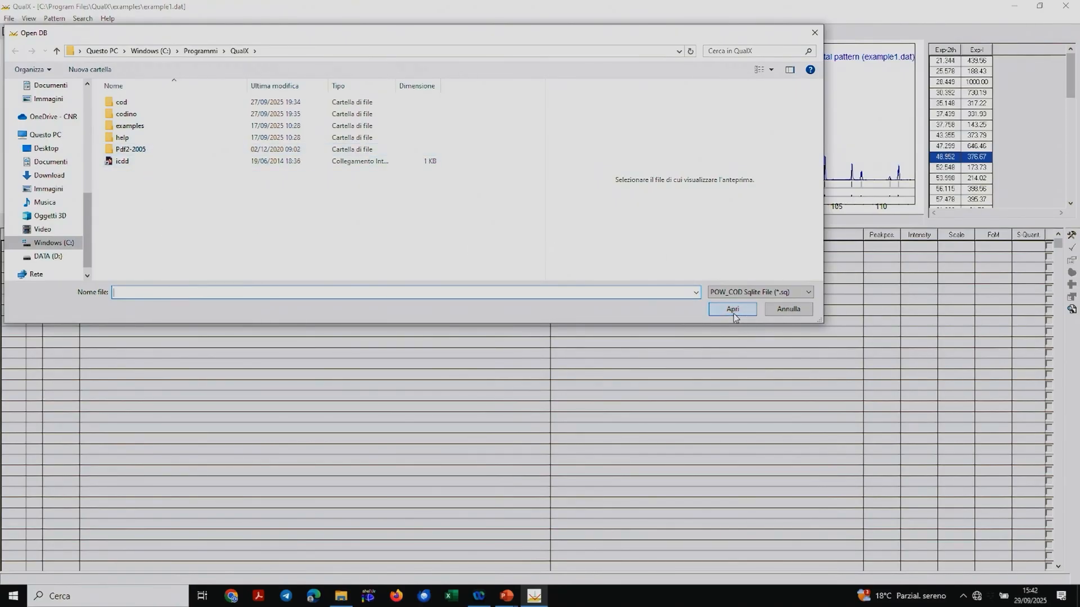
pyautogui.click(787, 308)
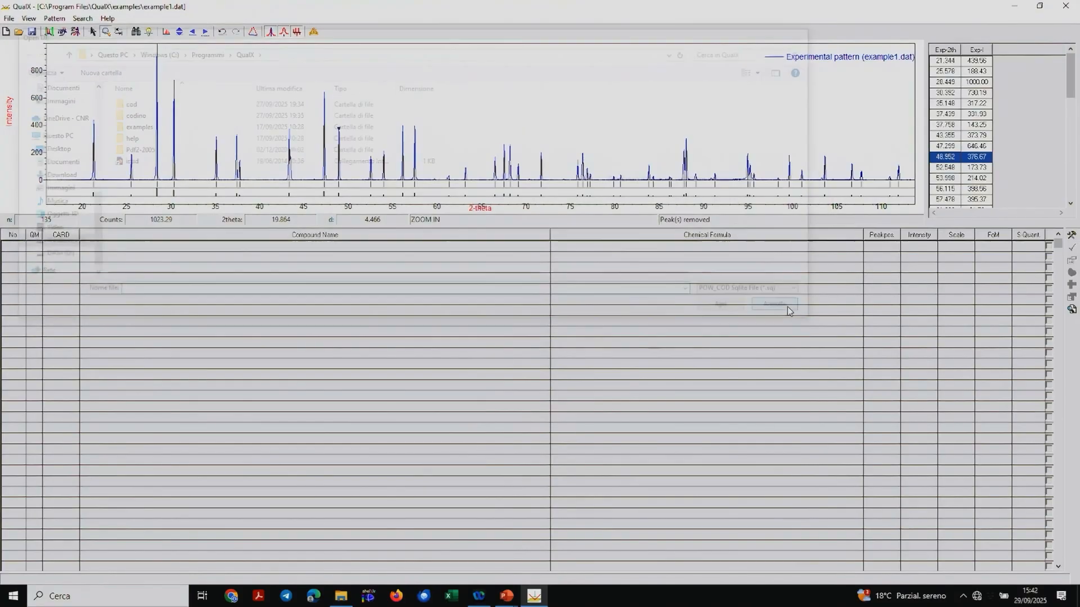
pyautogui.click(82, 18)
pyautogui.click(109, 177)
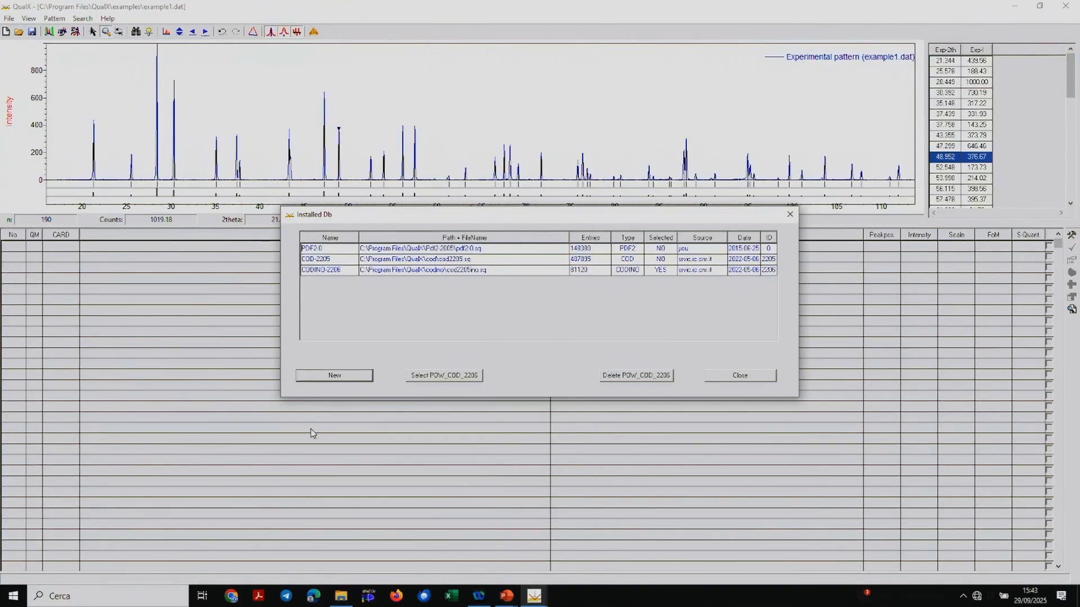
pyautogui.click(751, 379)
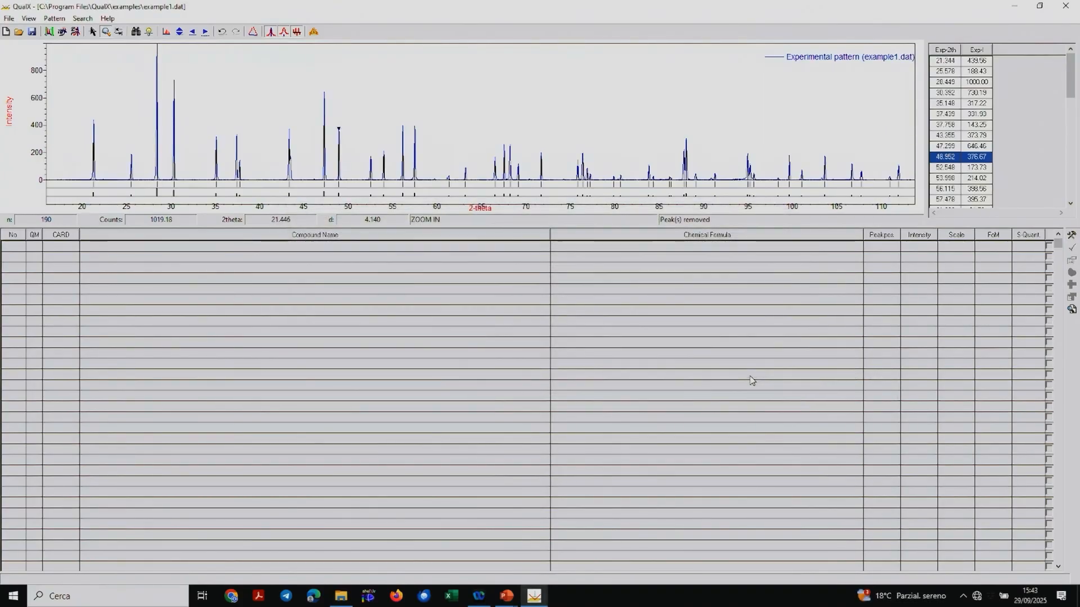
# Run the search-match on the pattern and accept Lanthanum Hexaboride (card 00-210-4736) as the first phase.
pyautogui.click(82, 19)
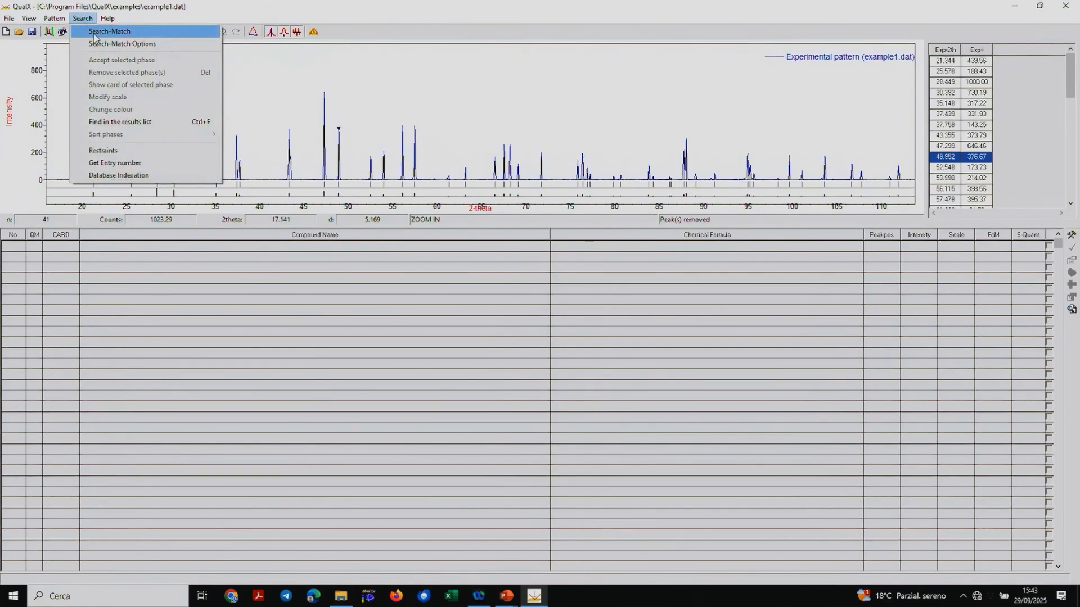
pyautogui.click(95, 32)
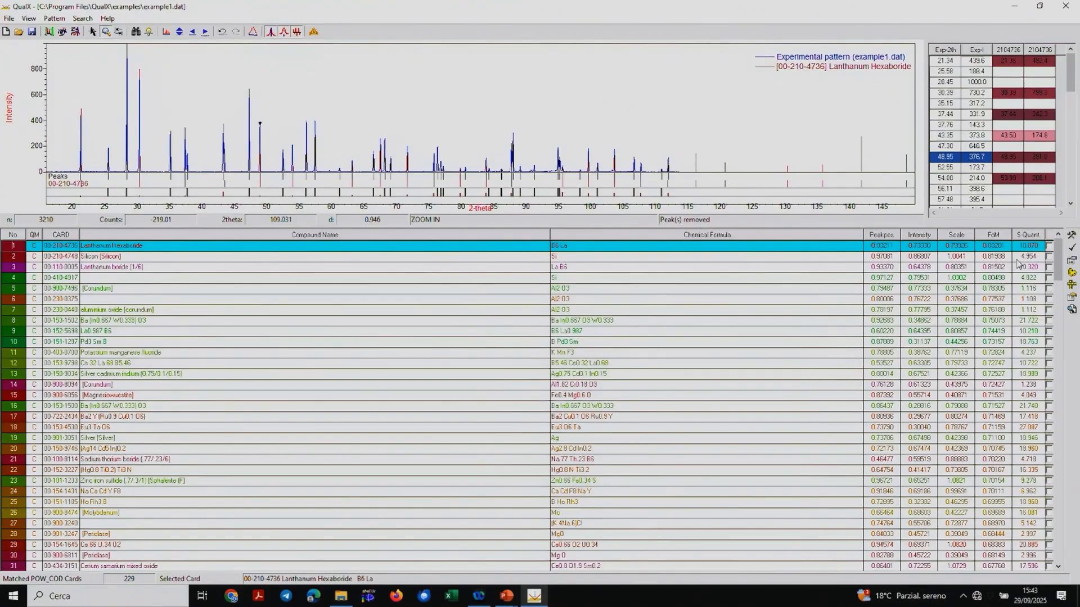
pyautogui.click(1072, 248)
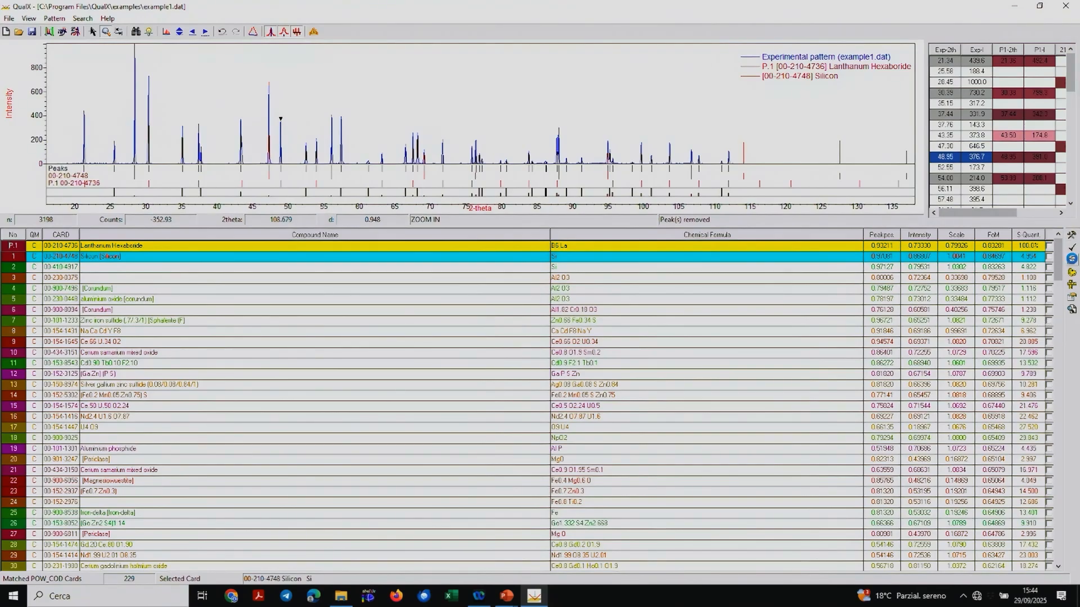
# View the card information of Silicon (card 00-210-4748) and accept it as the second phase.
pyautogui.click(1071, 258)
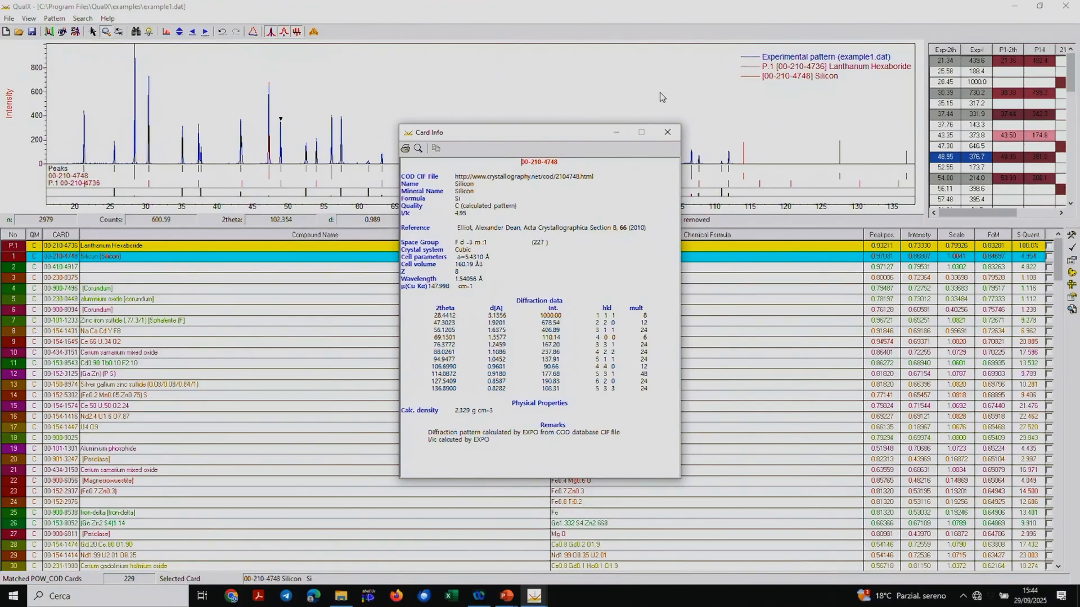
pyautogui.click(669, 131)
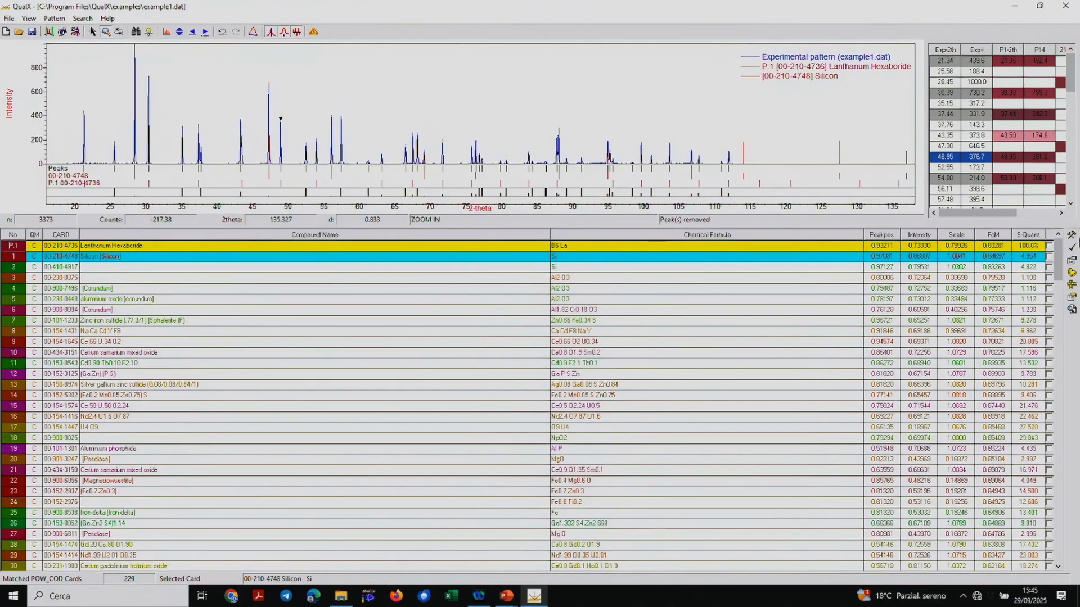
pyautogui.click(1072, 249)
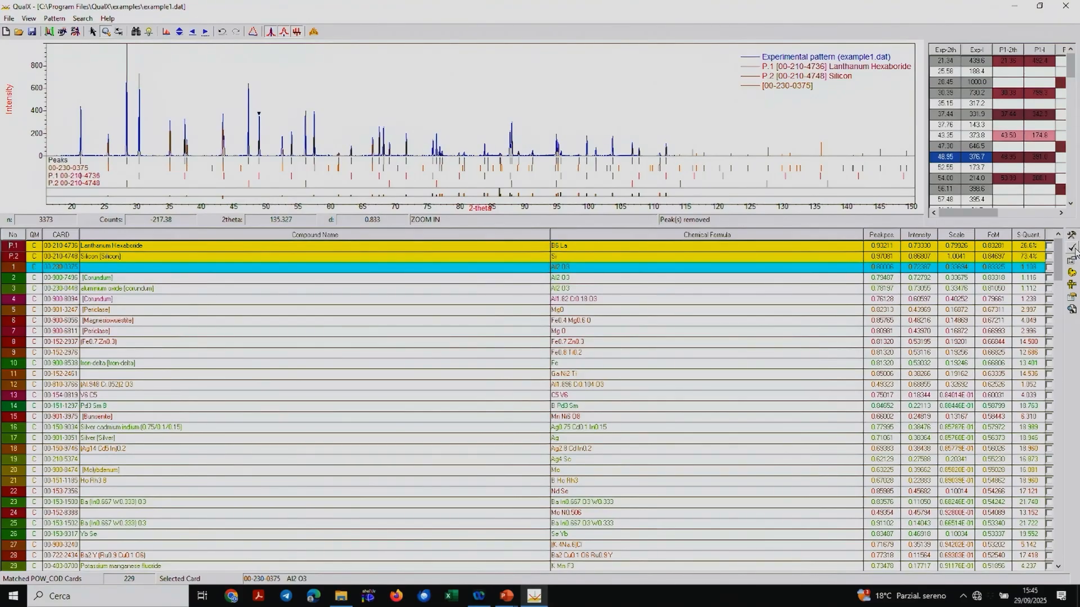
# Select the Al2O3 candidate (card 00-230-0375) and examine its card information.
pyautogui.click(1021, 266)
pyautogui.click(720, 267)
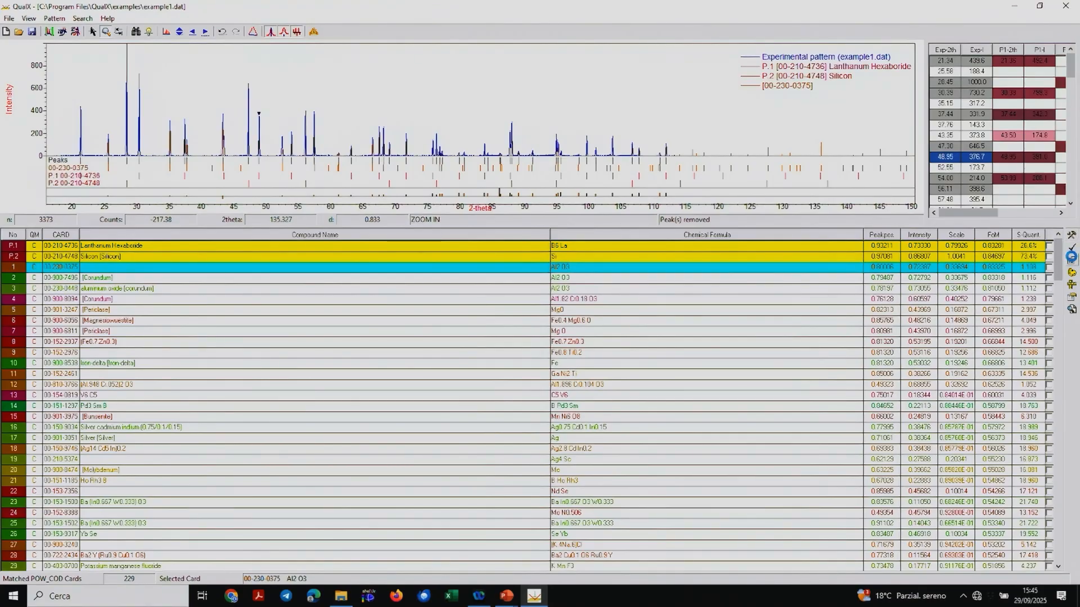
pyautogui.click(1071, 260)
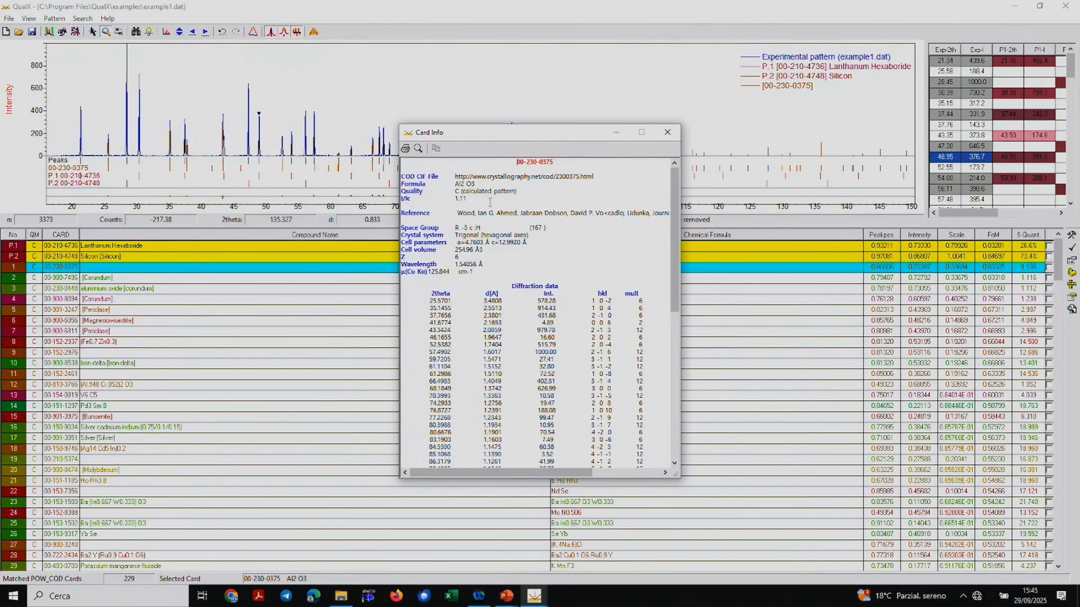
pyautogui.click(667, 133)
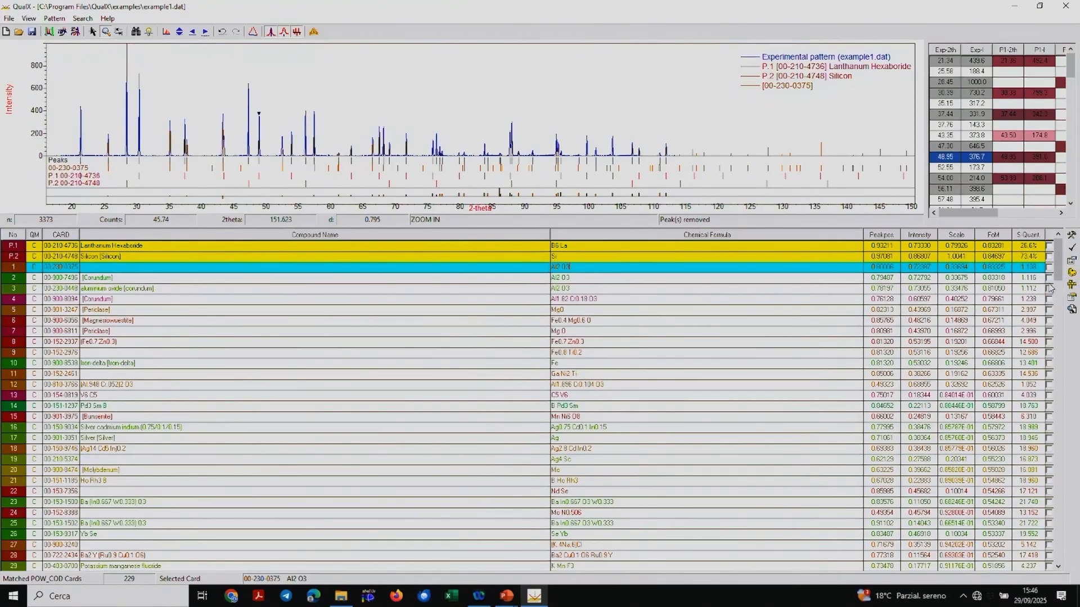
# View the scale setting of the Al2O3 candidate and the search window for the results list, and close both unchanged.
pyautogui.click(1072, 285)
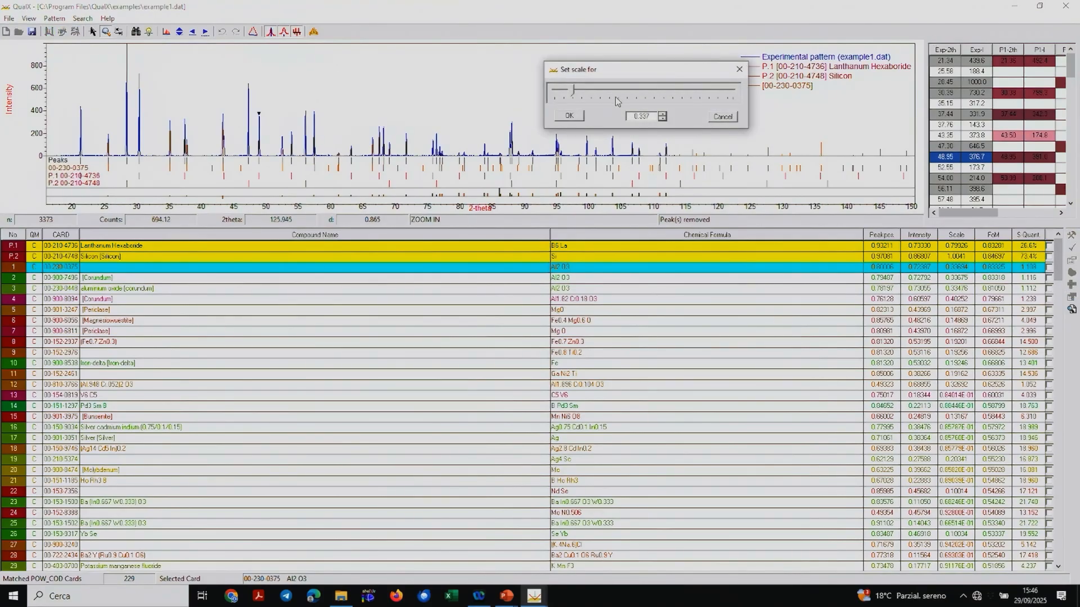
pyautogui.click(738, 72)
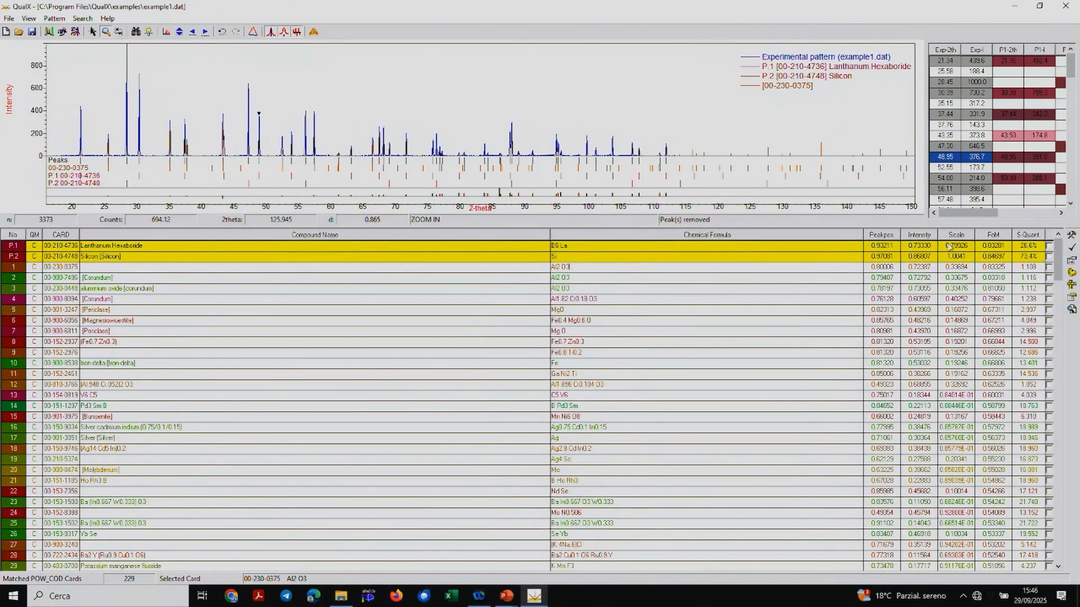
pyautogui.click(1072, 309)
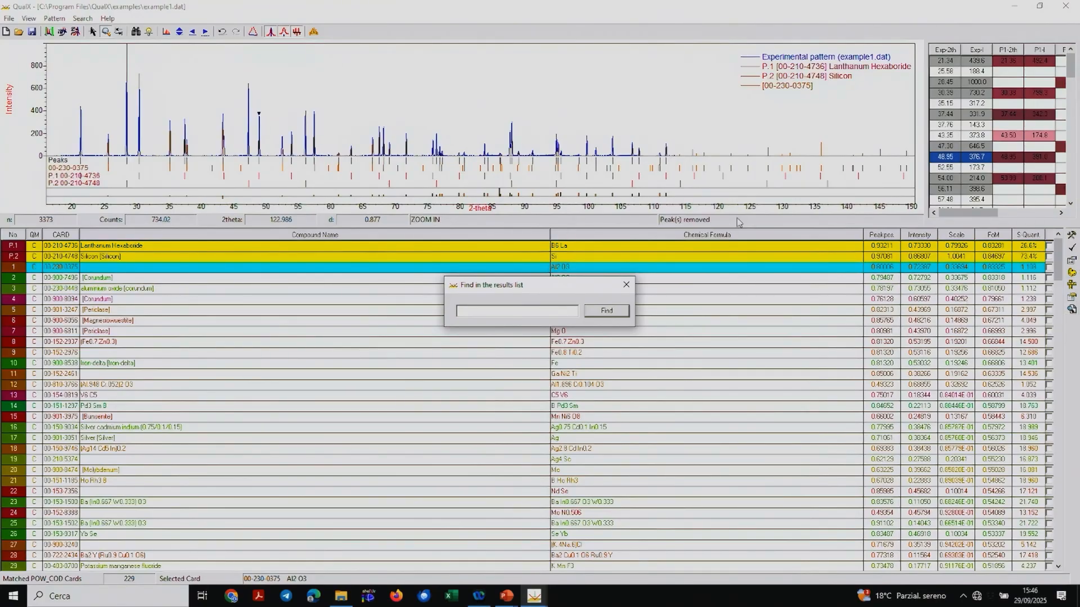
pyautogui.click(626, 284)
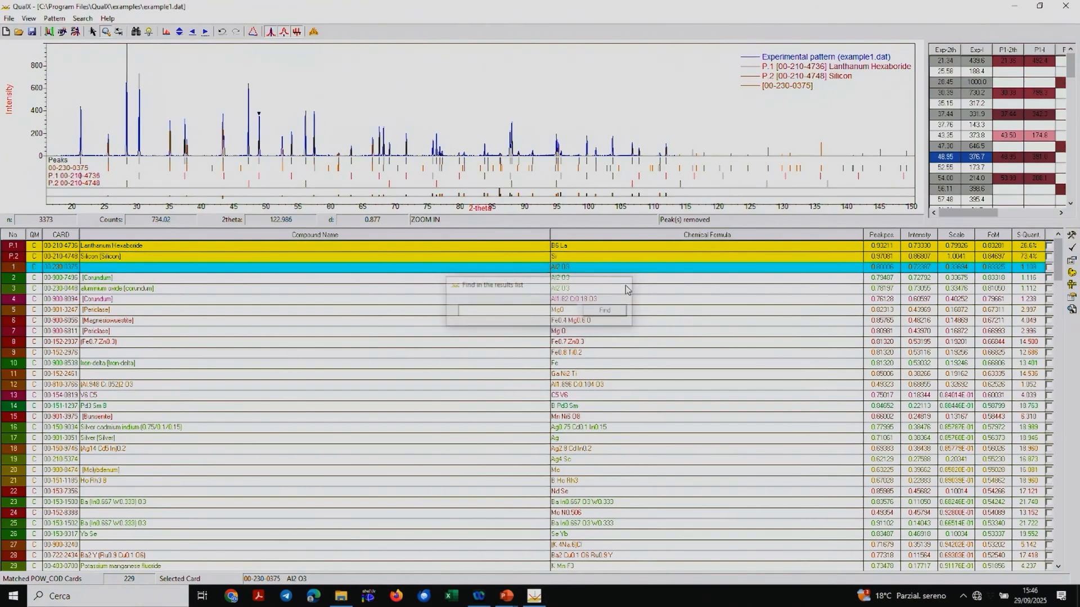
pyautogui.click(305, 236)
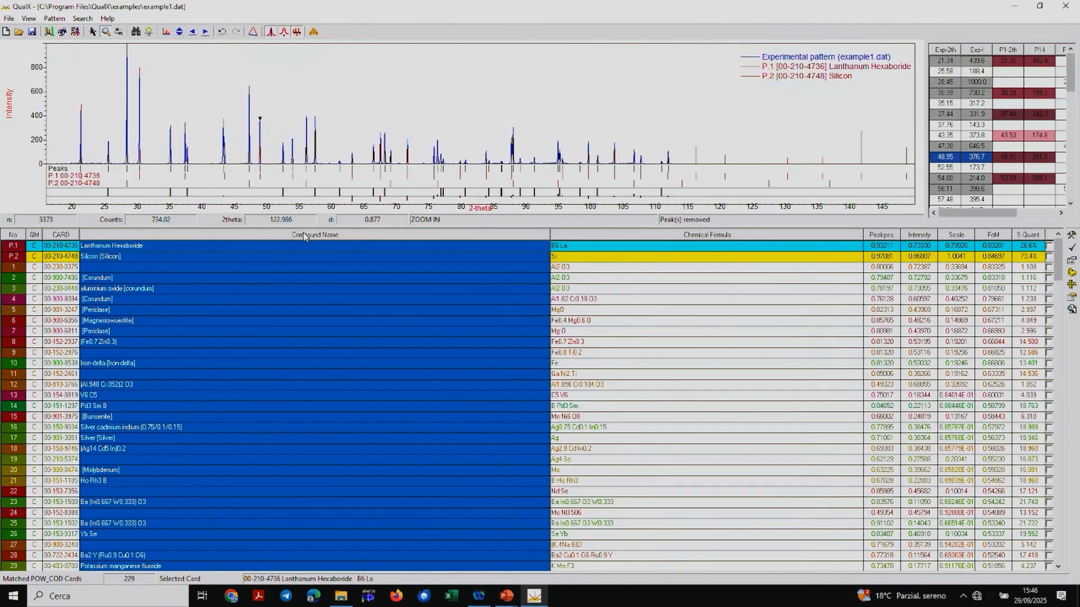
pyautogui.click(1073, 287)
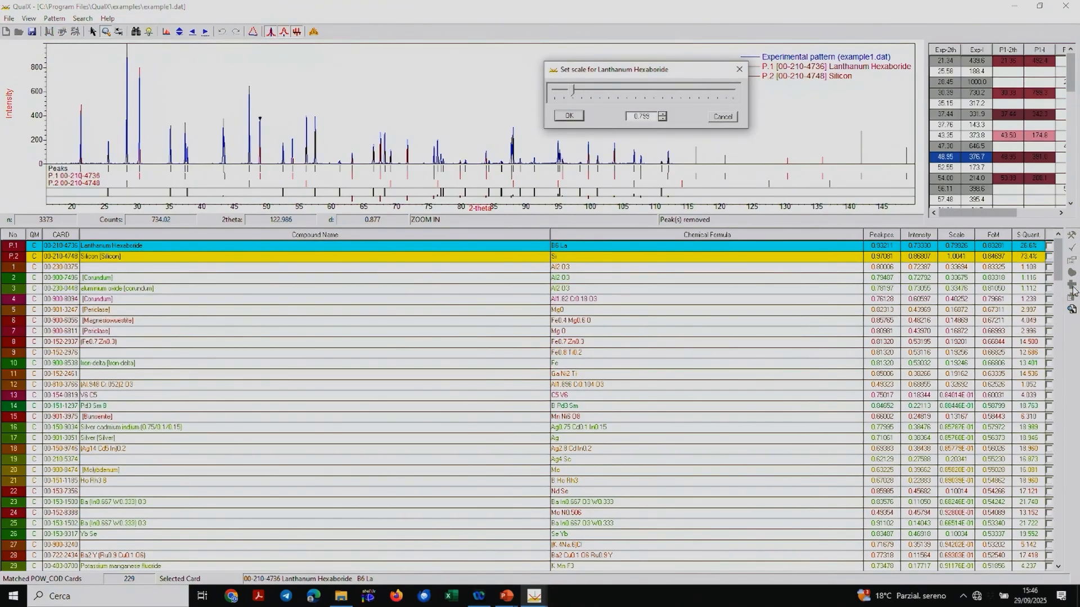
pyautogui.click(739, 68)
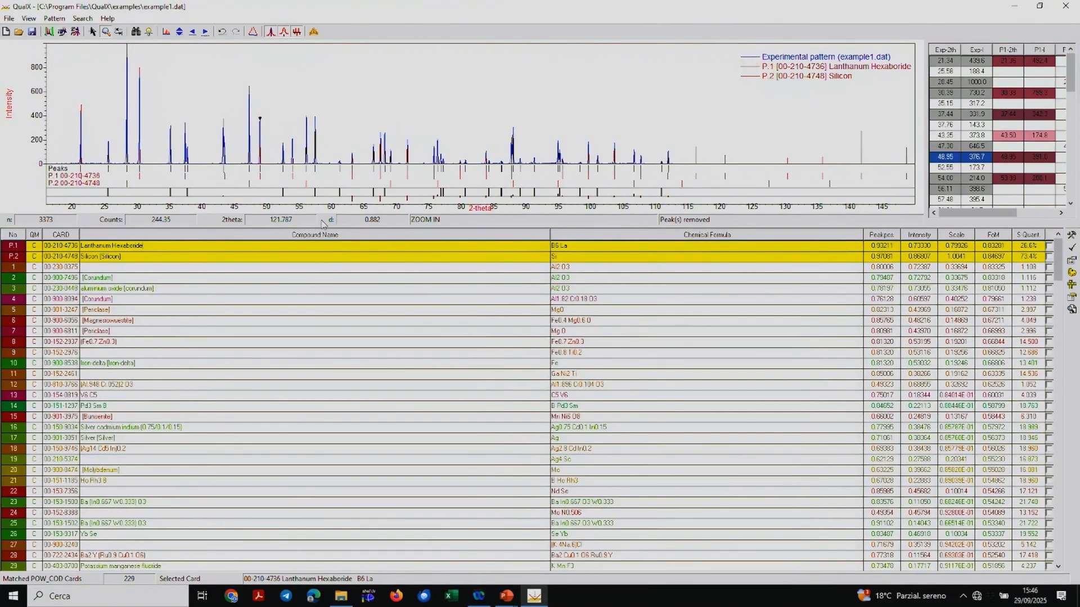
# Sort the list of matched phases by compound name.
pyautogui.click(298, 246)
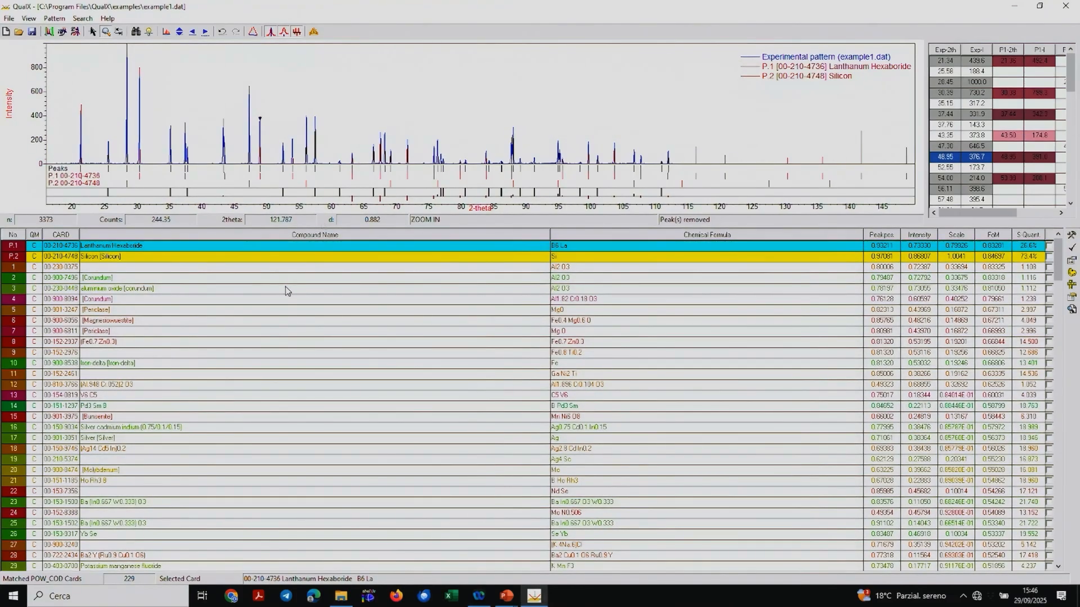
pyautogui.click(318, 235)
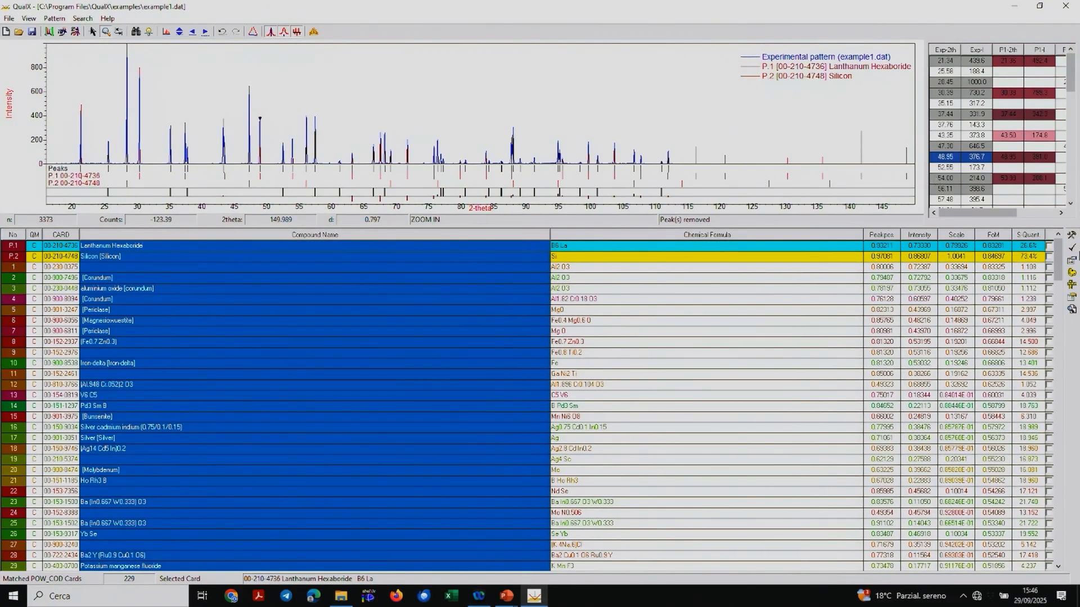
pyautogui.click(1070, 302)
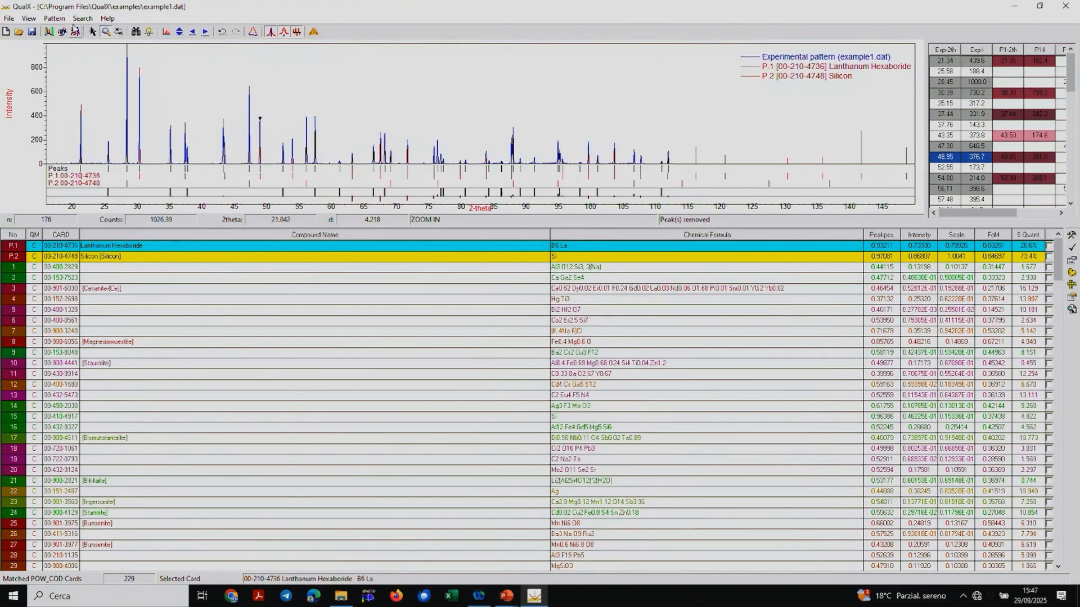
# Try to open the restraints for the phase search.
pyautogui.click(74, 20)
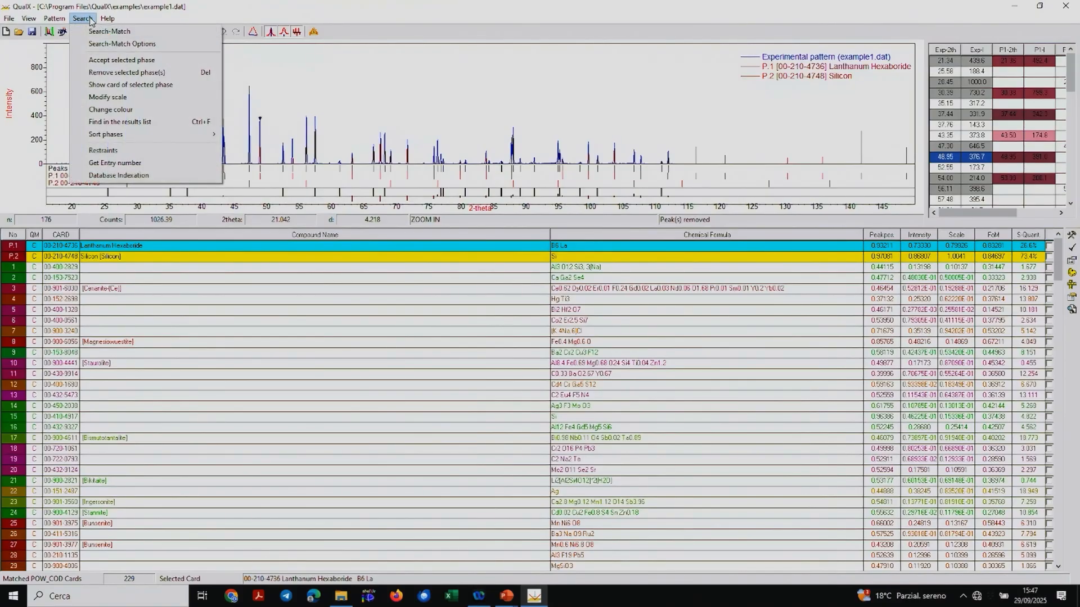
pyautogui.click(102, 153)
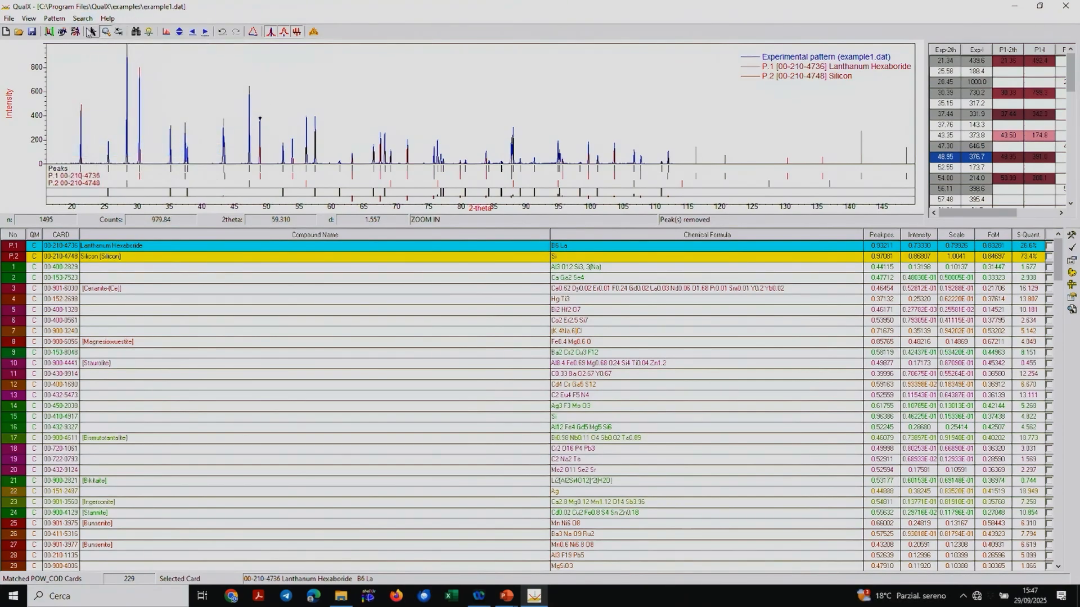
pyautogui.click(83, 18)
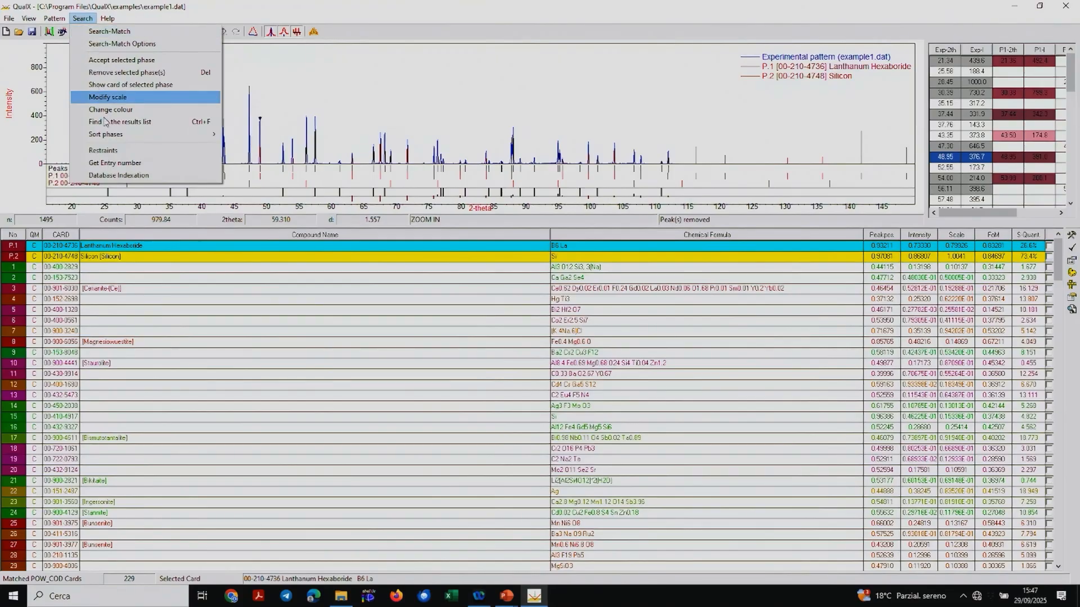
pyautogui.click(109, 152)
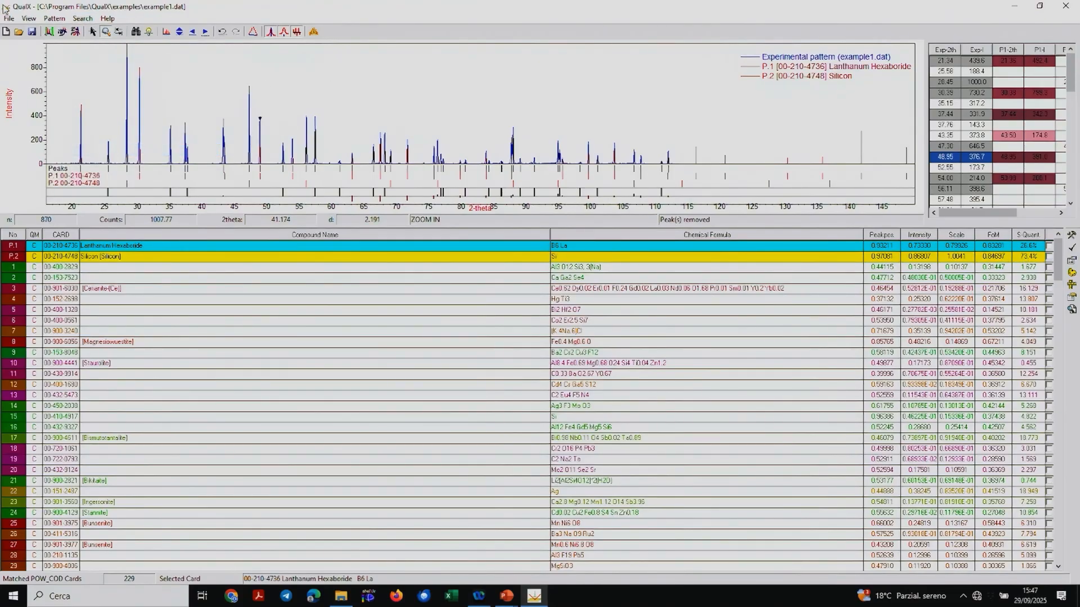
pyautogui.click(82, 18)
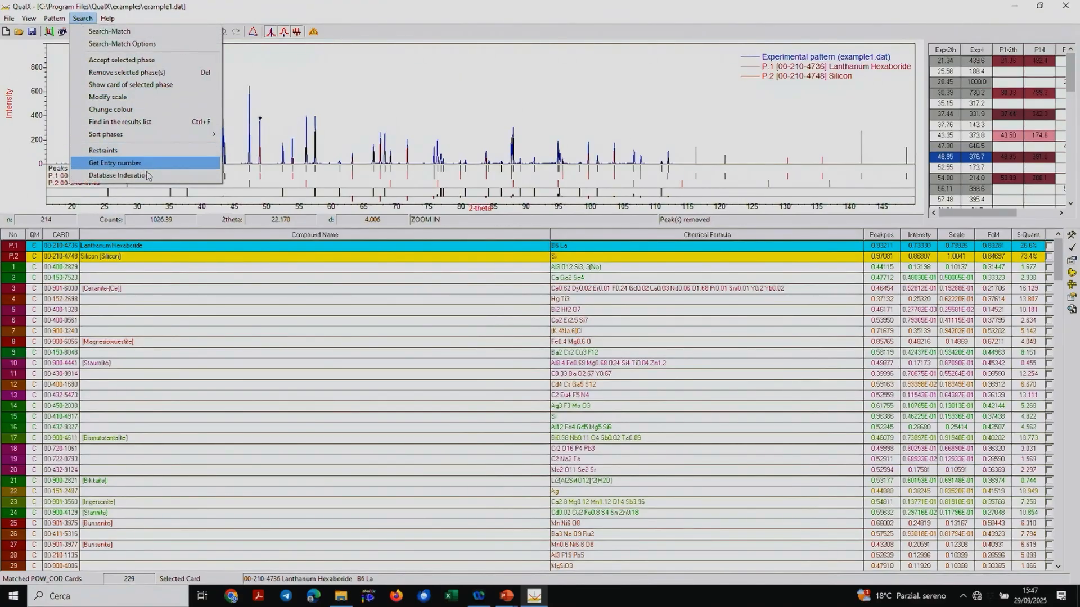
pyautogui.click(104, 153)
pyautogui.click(90, 23)
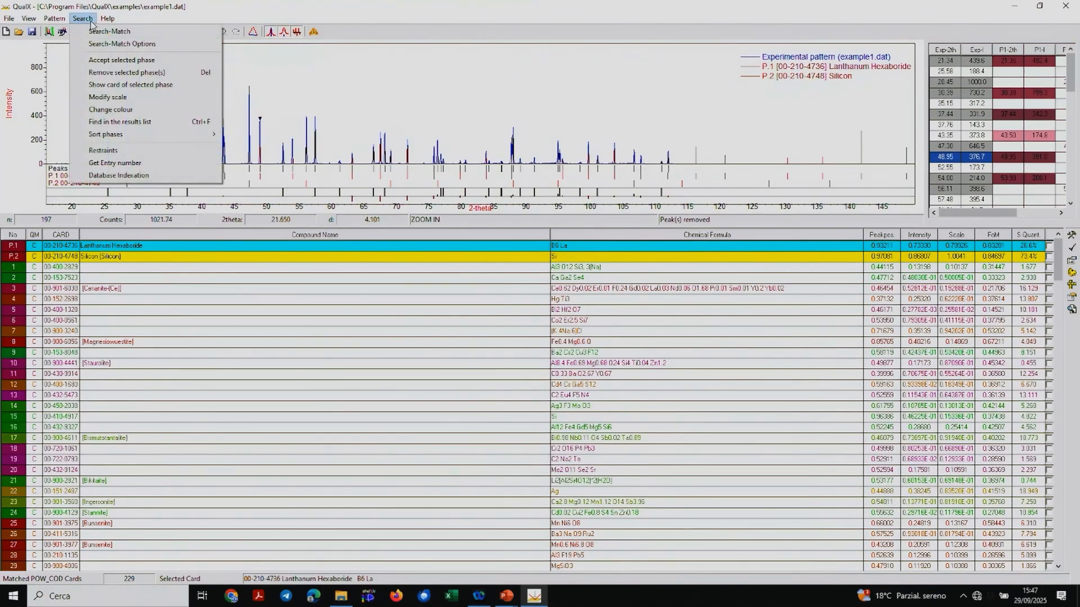
pyautogui.moveTo(99, 139)
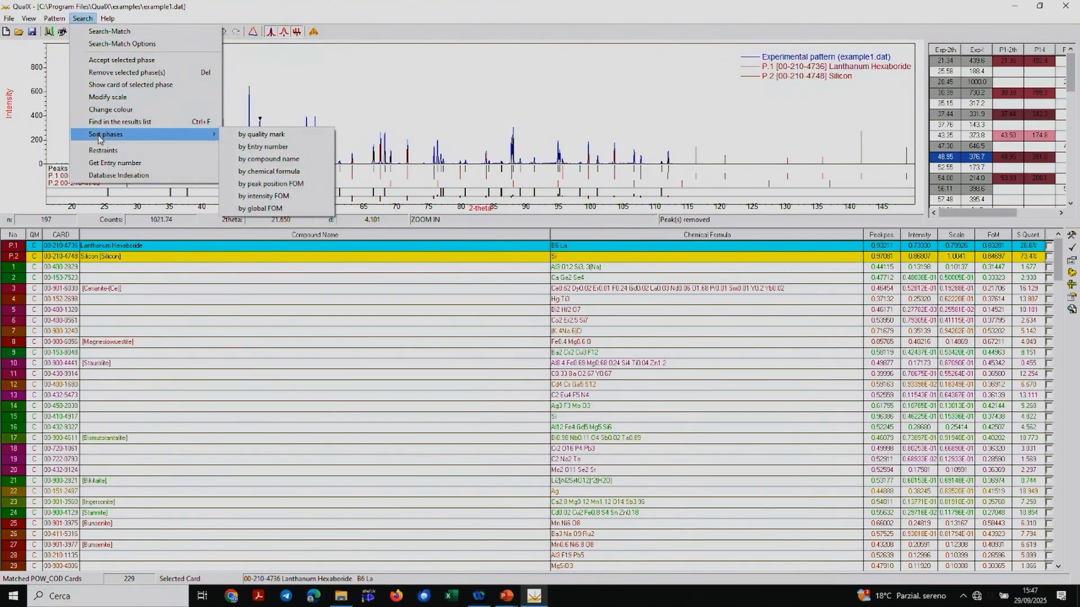
pyautogui.click(103, 149)
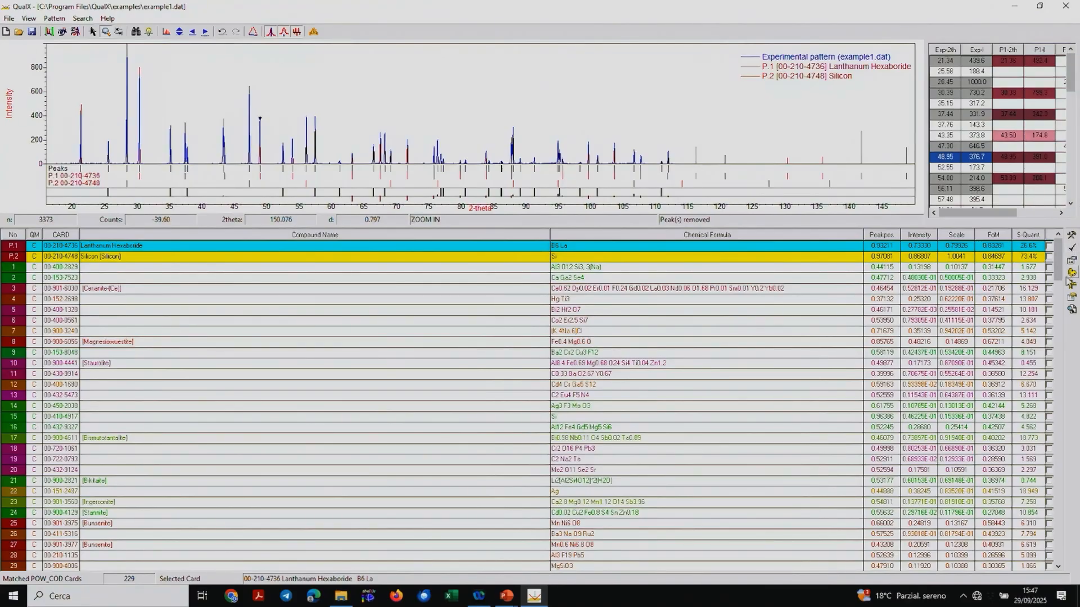
# Tick Lanthanum Hexaboride (card 00-210-4736), revoke its acceptance as a phase, and try to open the restraints again.
pyautogui.click(1051, 248)
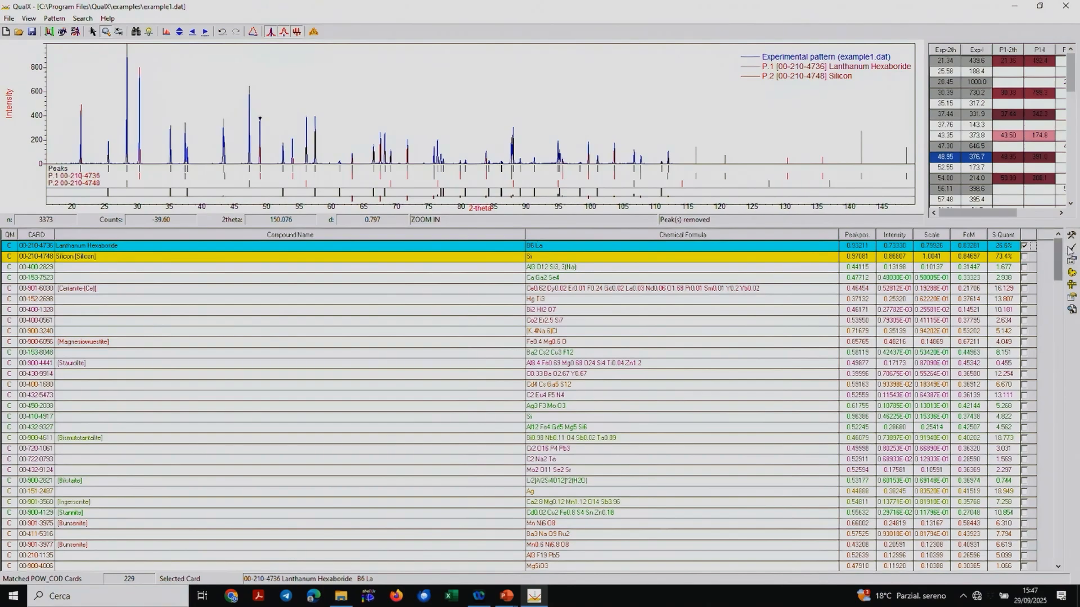
pyautogui.click(1072, 247)
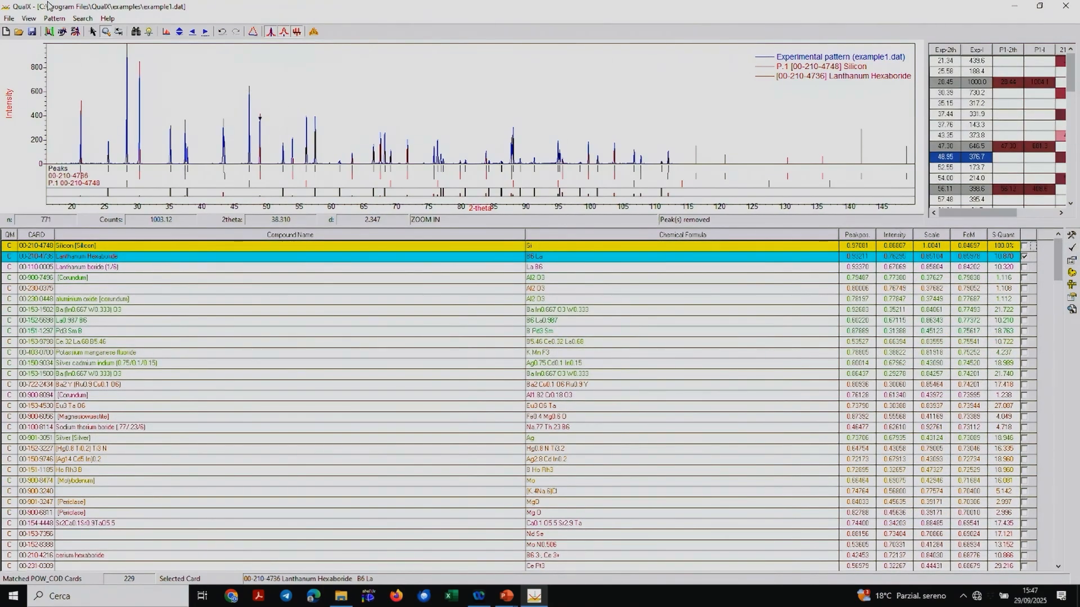
pyautogui.click(83, 19)
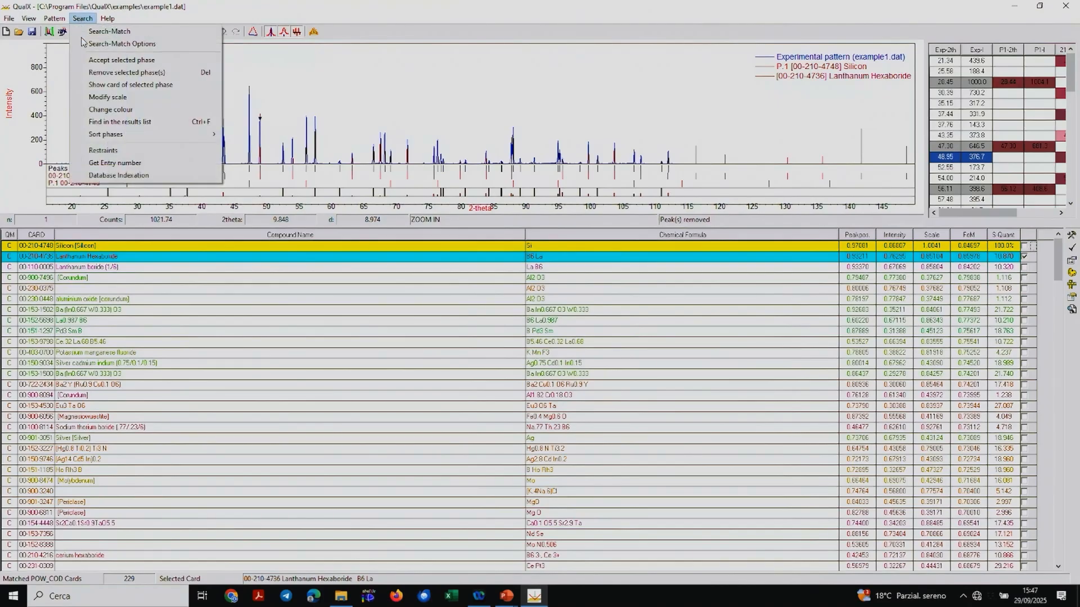
pyautogui.click(103, 150)
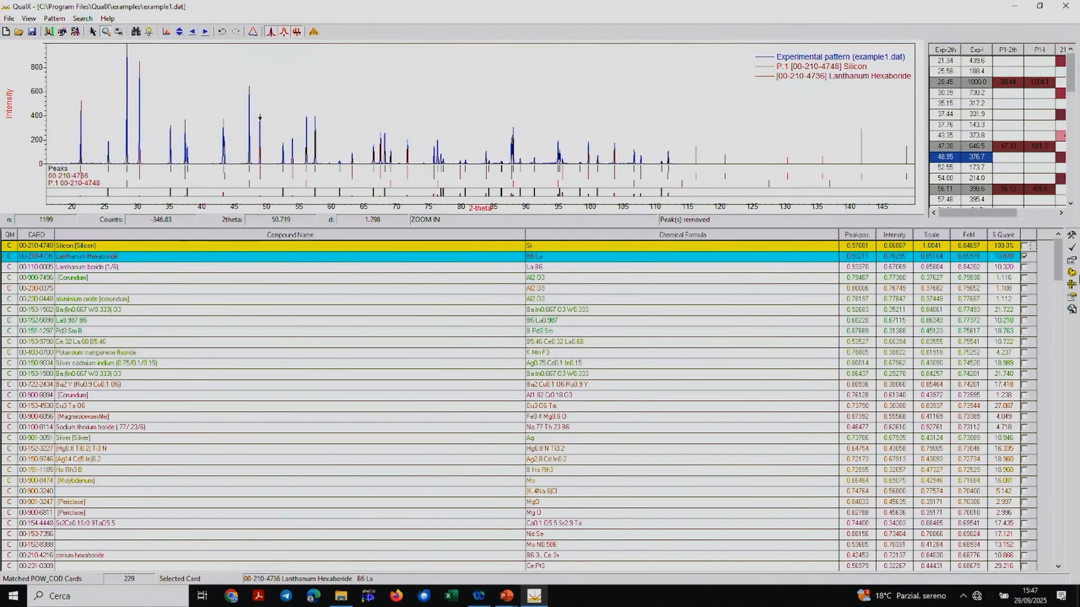
# Tick Silicon (card 00-210-4748) and search the results list for card 002300448, closing the search window afterward.
pyautogui.click(1024, 245)
pyautogui.click(1072, 309)
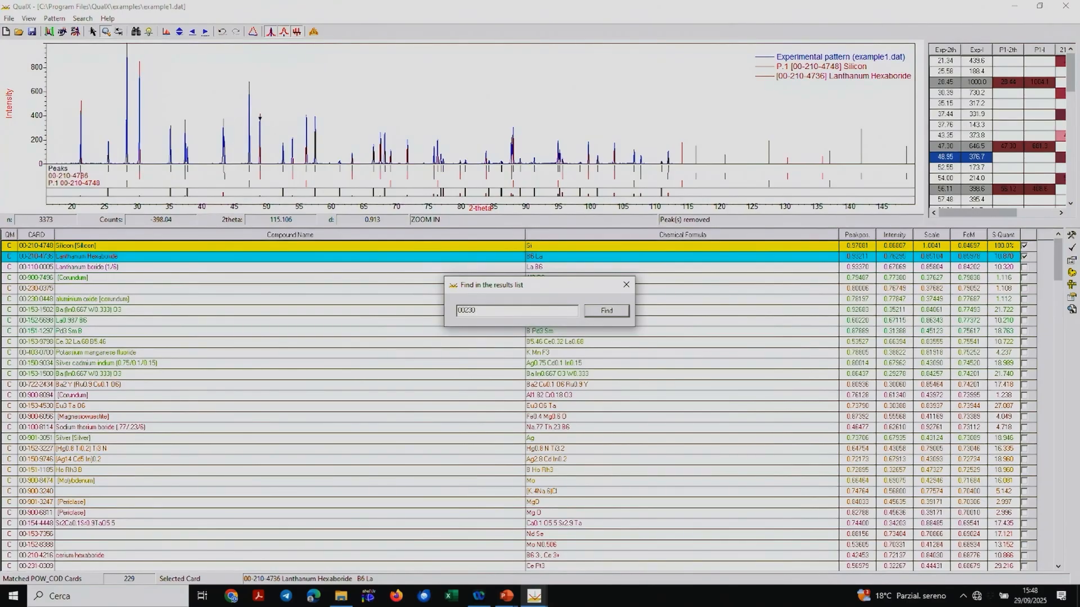
pyautogui.write('0448')
pyautogui.click(623, 316)
pyautogui.click(626, 284)
# Restart QualX and load the example1.dat pattern from the examples folder, keeping the user-defined radiation wavelength.
pyautogui.click(1065, 6)
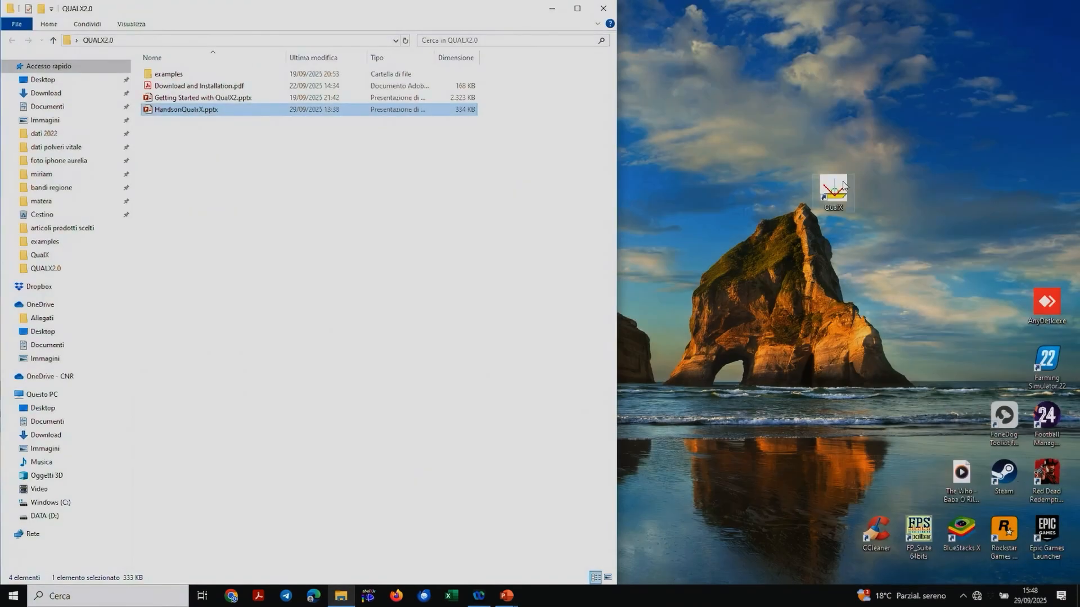
pyautogui.doubleClick(843, 184)
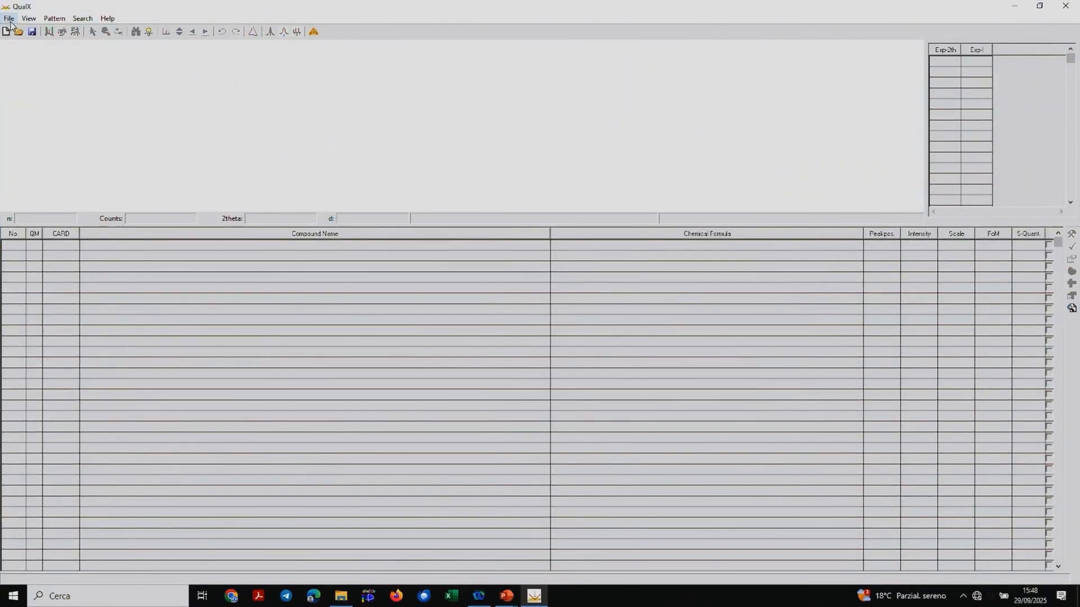
pyautogui.click(9, 18)
pyautogui.click(24, 44)
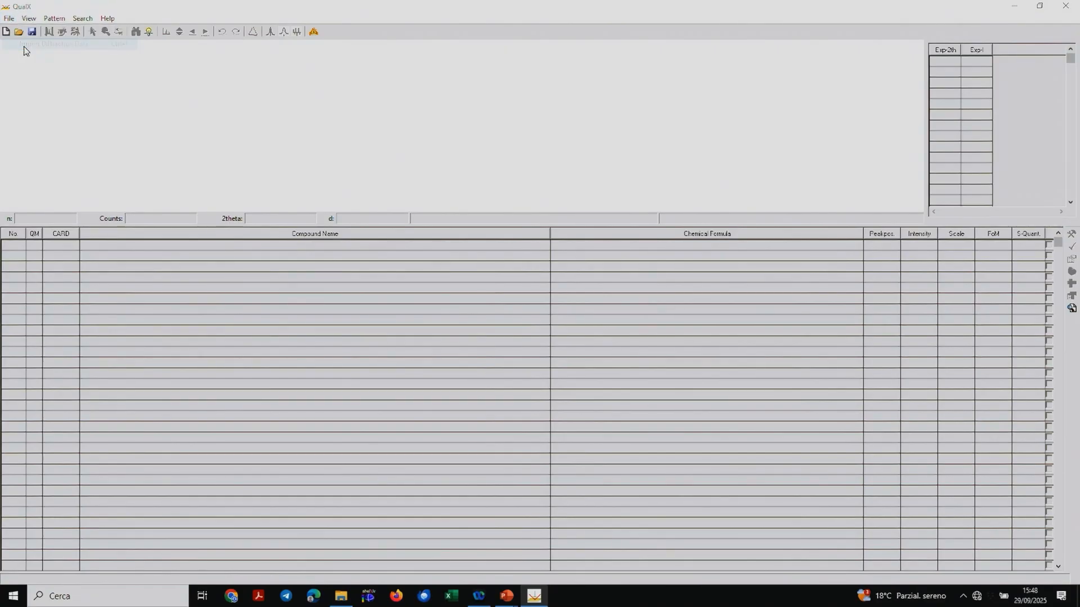
pyautogui.click(135, 126)
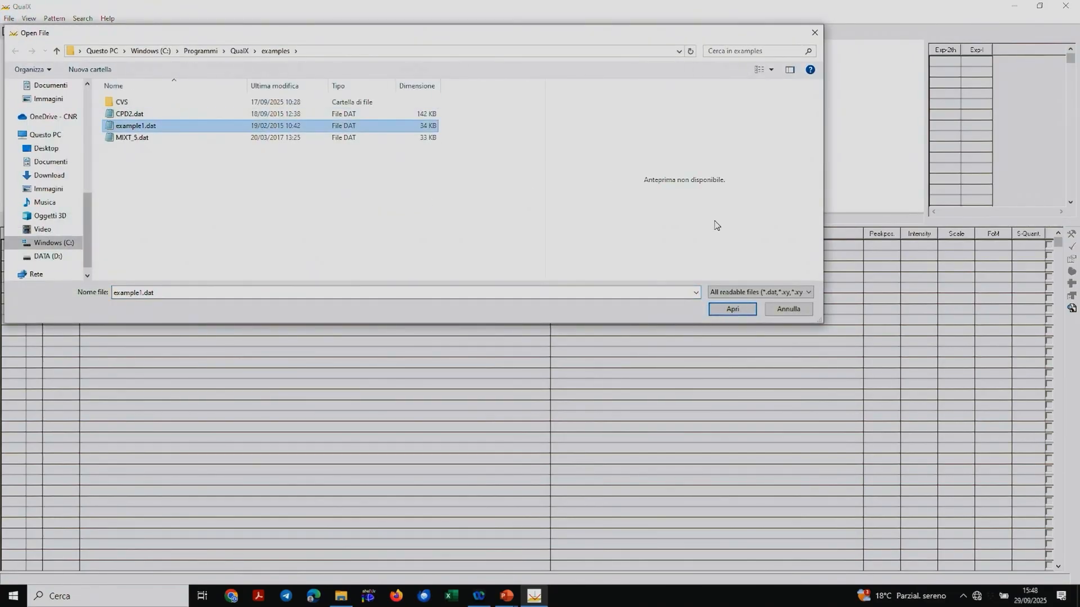
pyautogui.click(746, 308)
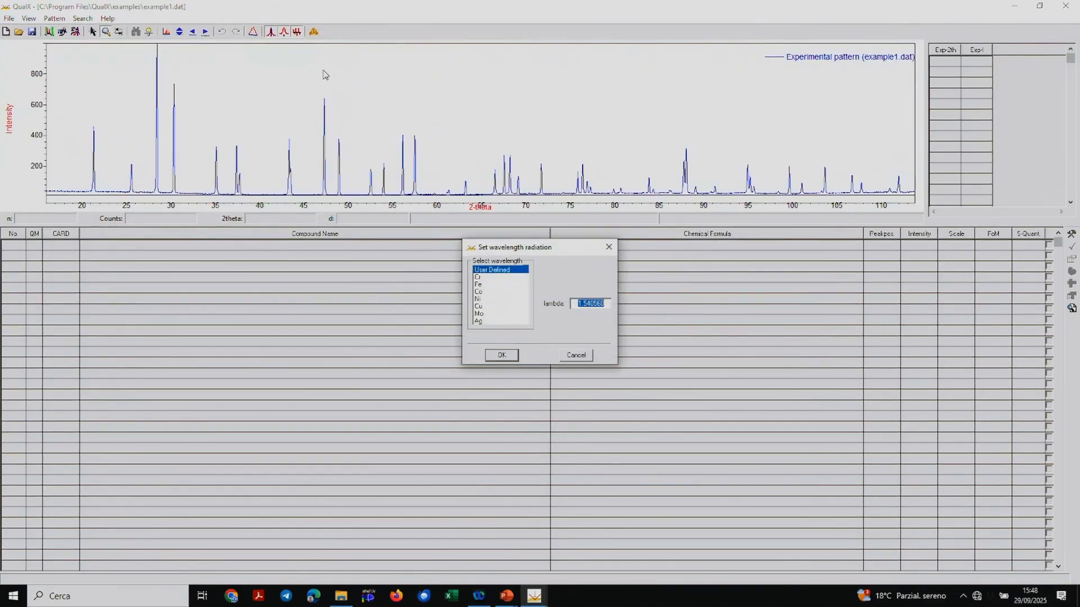
pyautogui.click(501, 355)
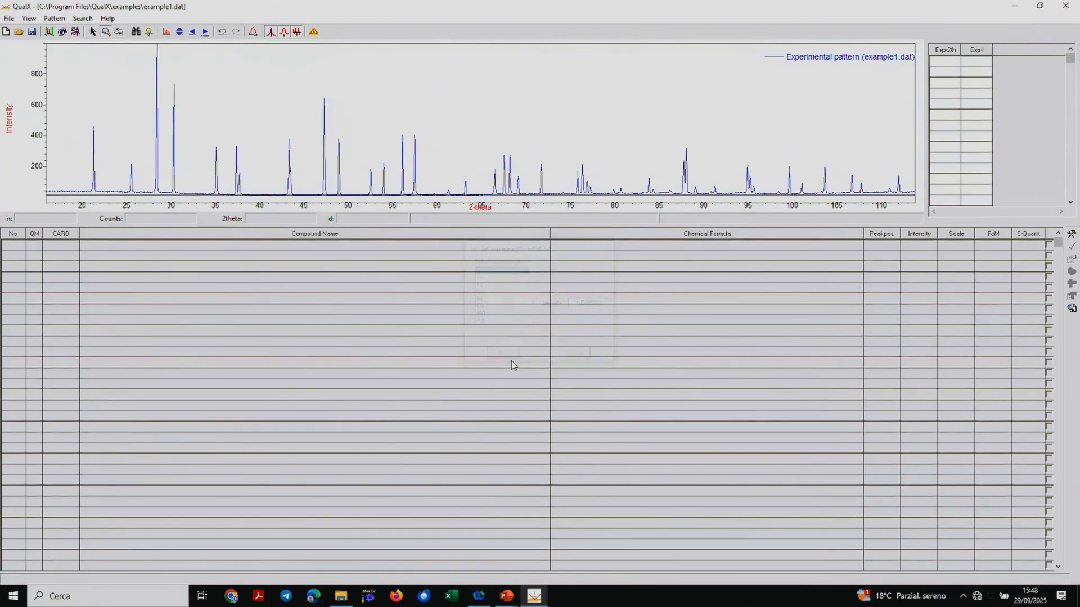
# Create the background of the diffraction pattern and subtract it.
pyautogui.click(54, 18)
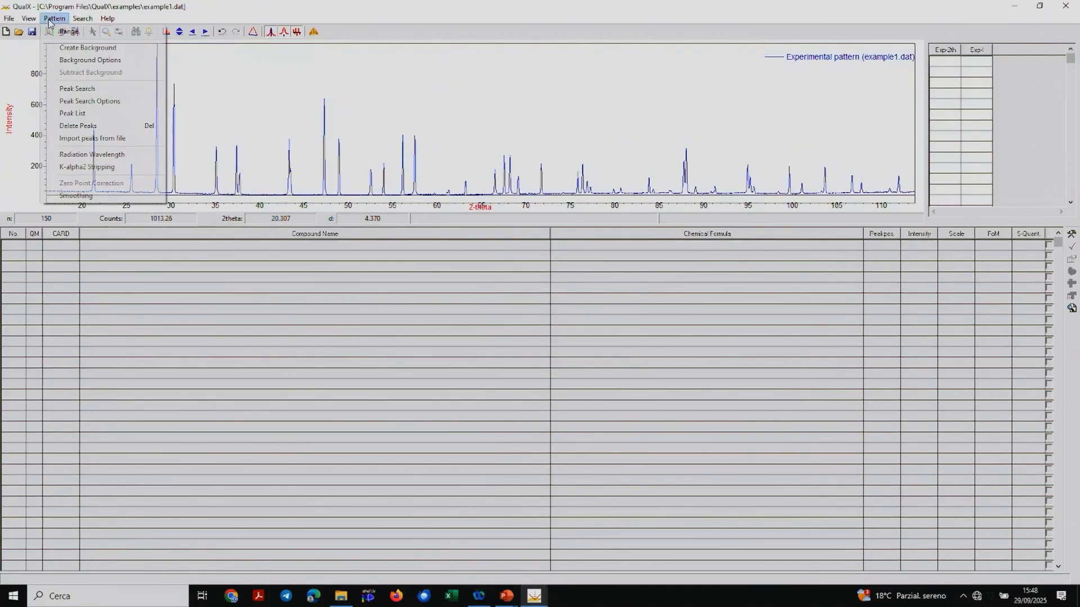
pyautogui.click(72, 48)
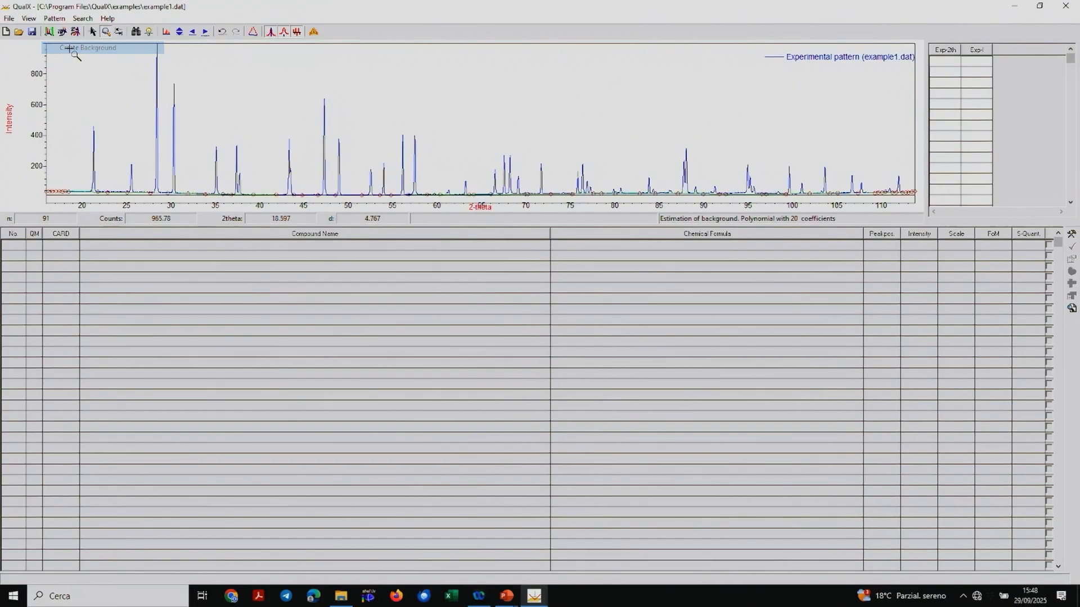
pyautogui.click(54, 18)
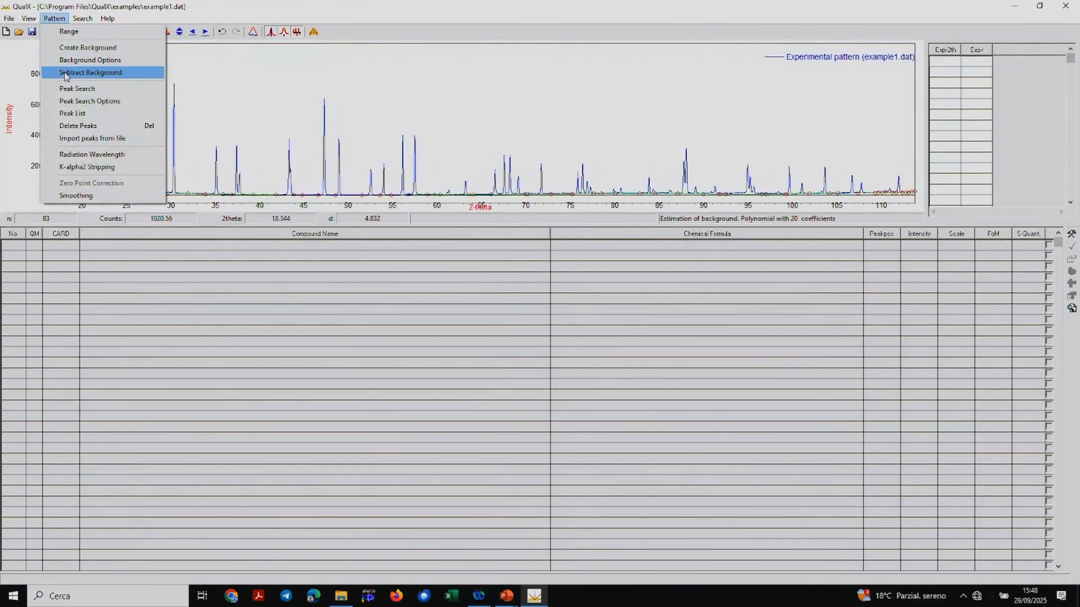
pyautogui.click(66, 78)
# Run the peak search on the background-subtracted pattern and search-match the peaks against the card database.
pyautogui.click(54, 18)
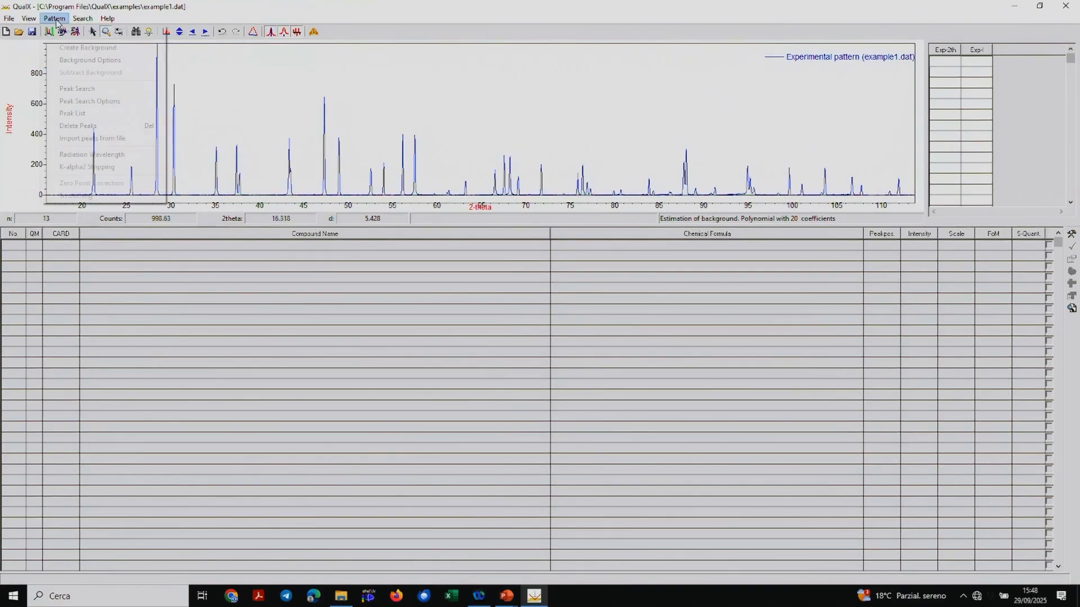
pyautogui.click(63, 88)
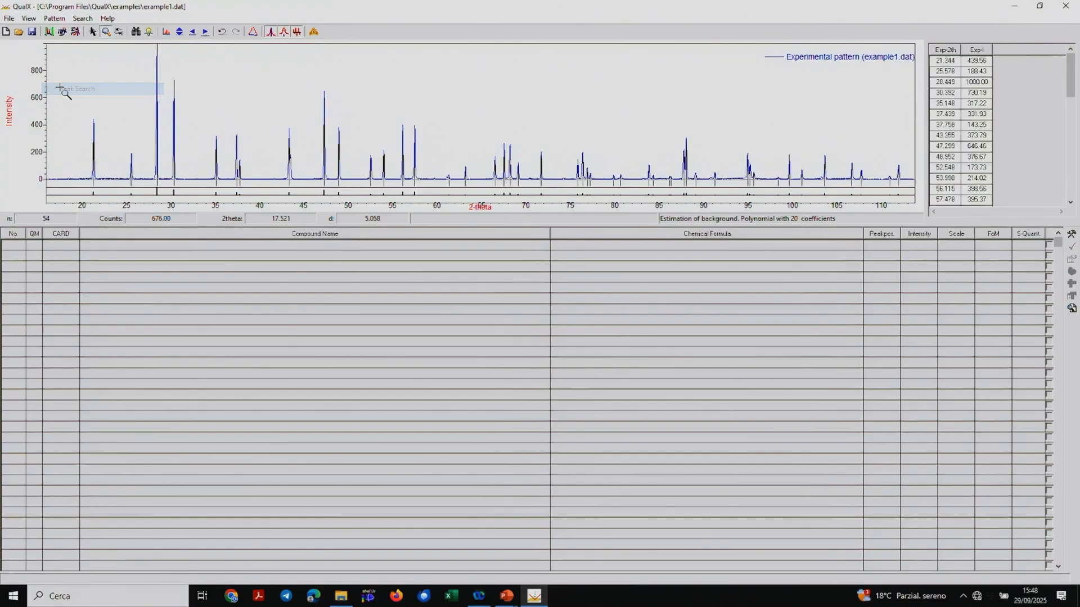
pyautogui.click(82, 18)
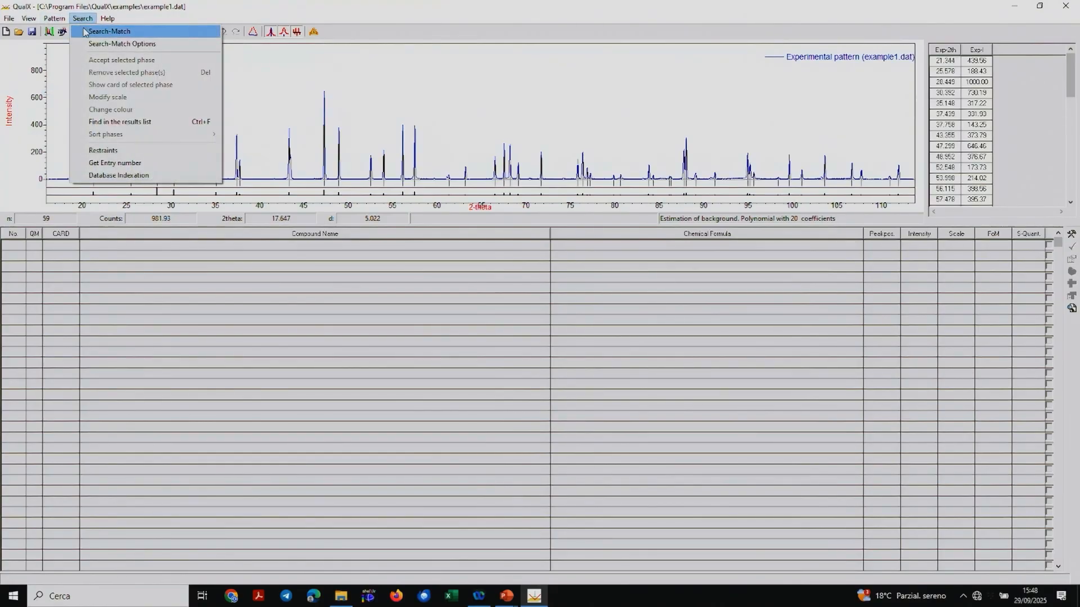
pyautogui.click(82, 29)
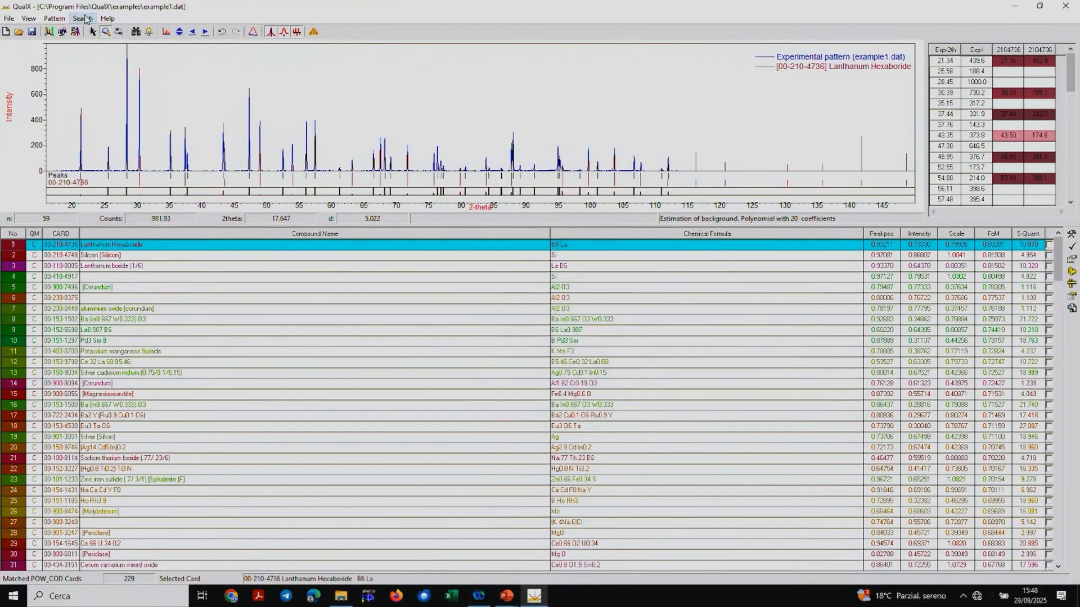
# Restrain the cards by the chemical name corundum and load the cards that meet this restraint.
pyautogui.click(84, 18)
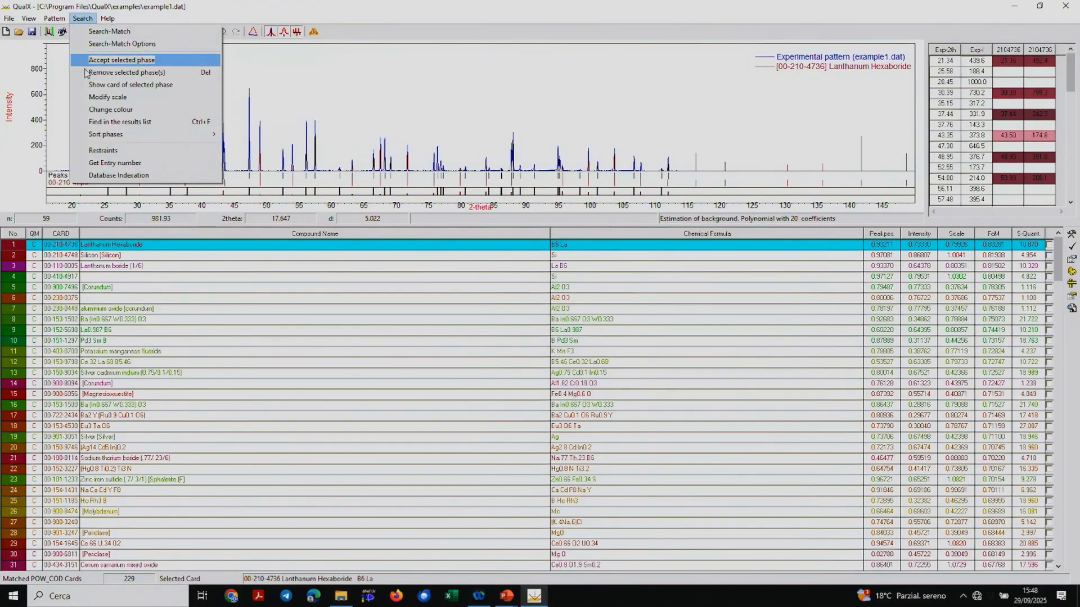
pyautogui.click(119, 151)
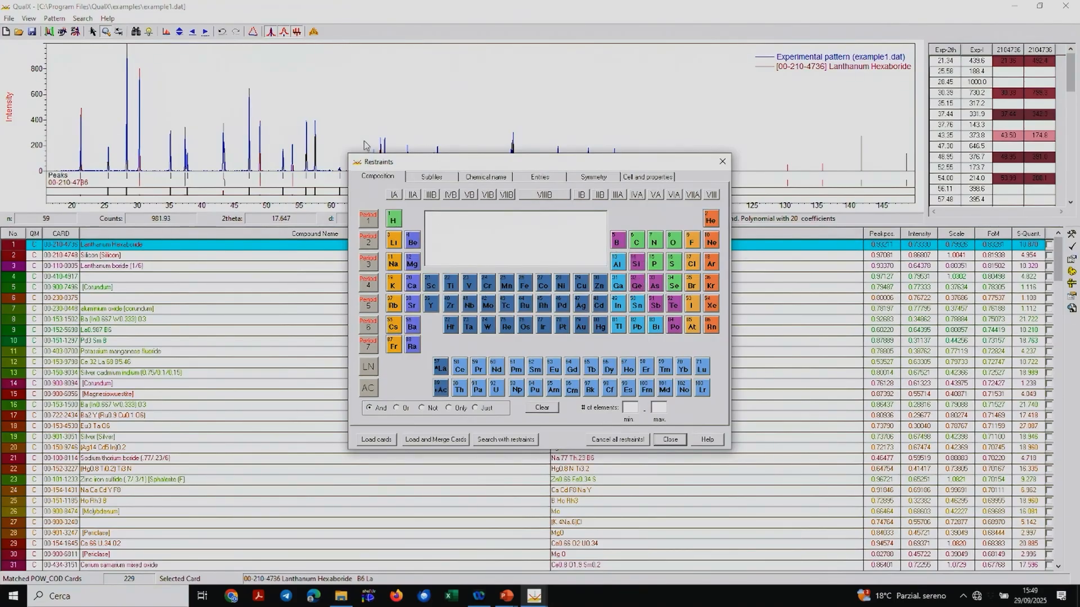
pyautogui.click(438, 180)
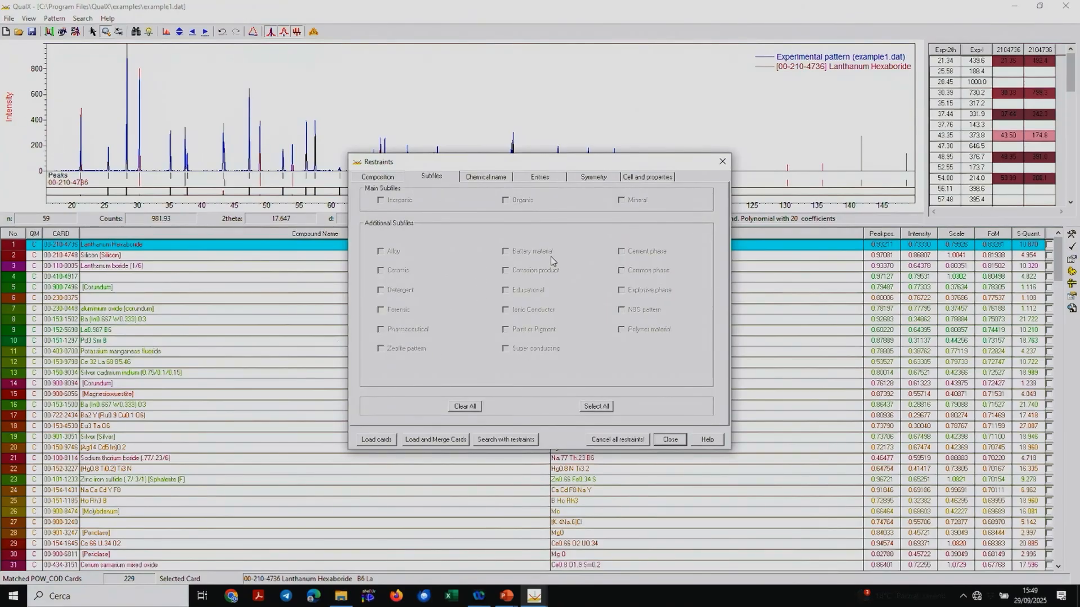
pyautogui.click(502, 179)
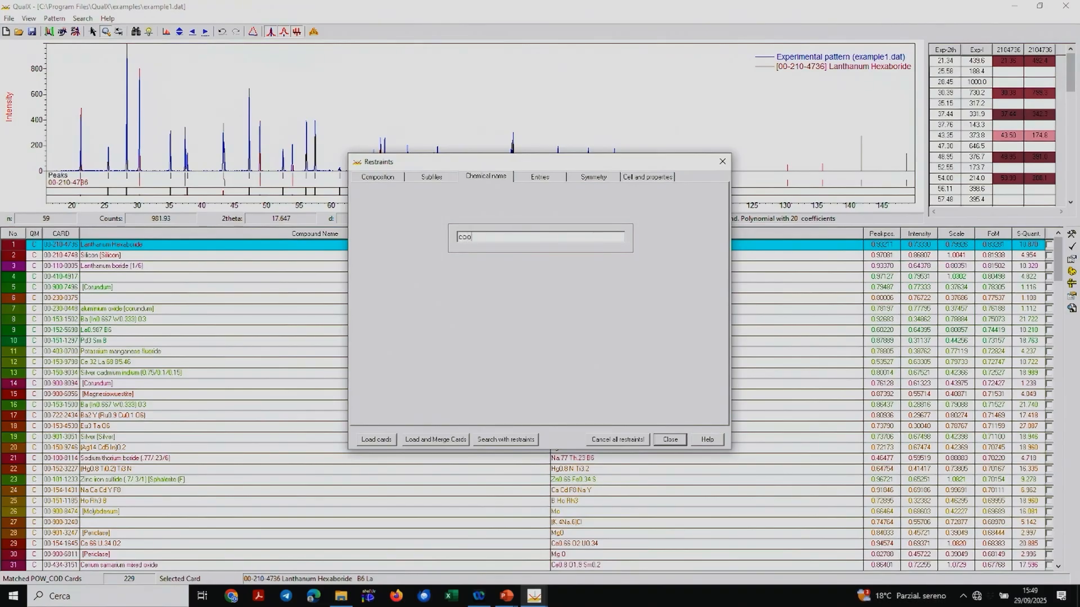
pyautogui.press('BackSpace')
pyautogui.press('Num_Lock')
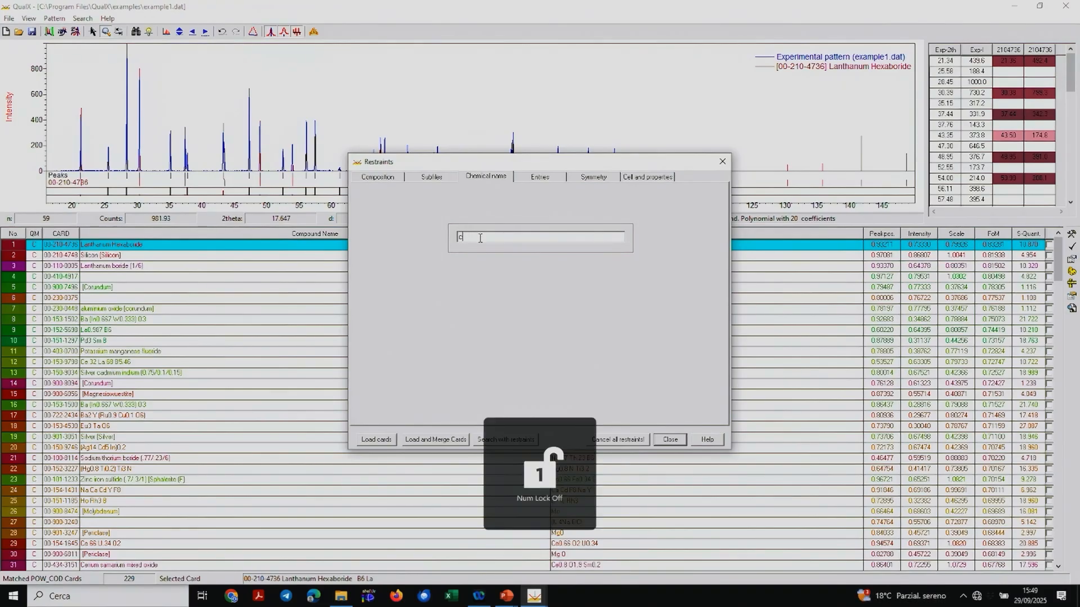
pyautogui.write('rundum')
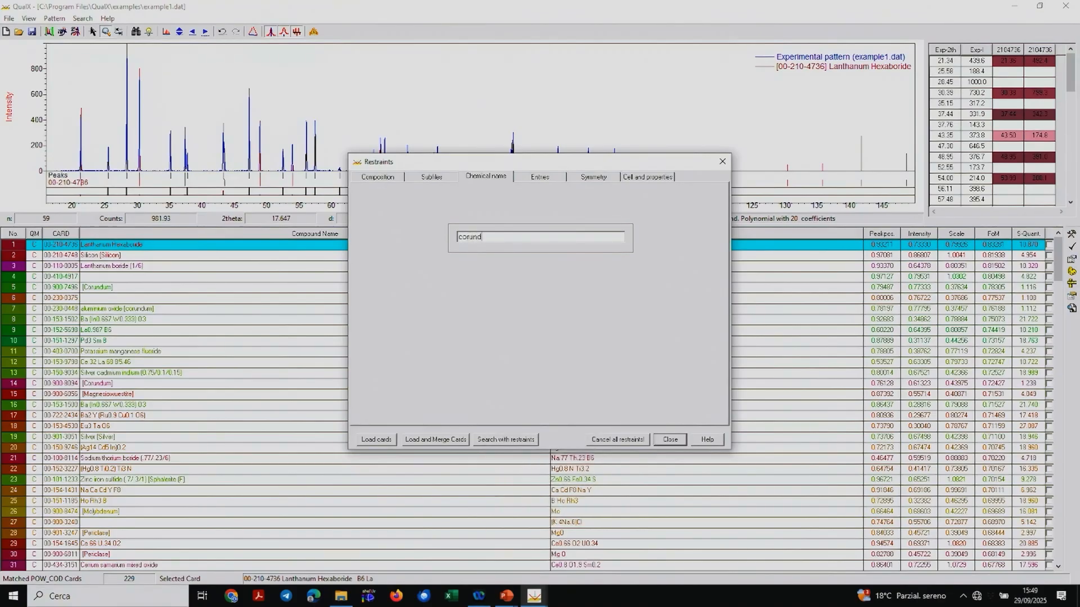
pyautogui.click(376, 439)
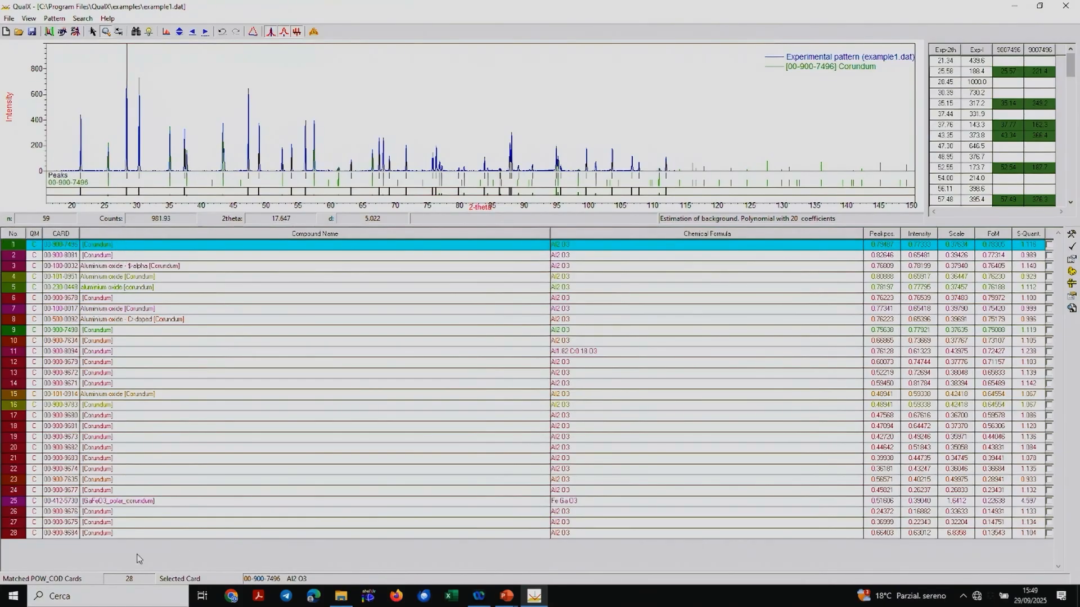
# Select the Corundum card 00-900-7634 and examine its peaks against the pattern between about 22° and 49° 2-theta.
pyautogui.click(344, 342)
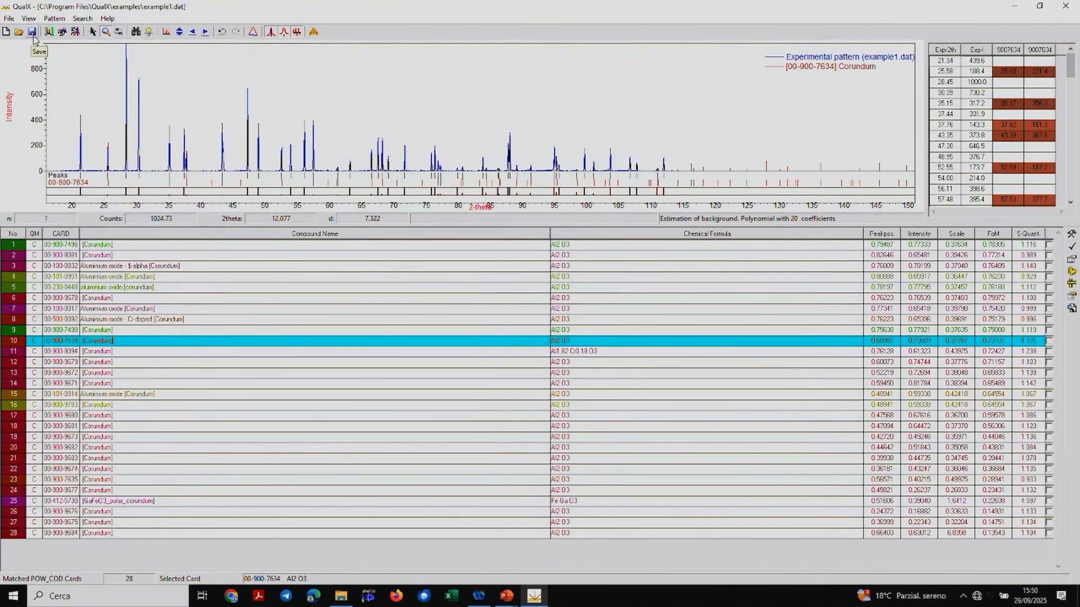
pyautogui.click(107, 33)
pyautogui.moveTo(85, 60); pyautogui.dragTo(260, 201)
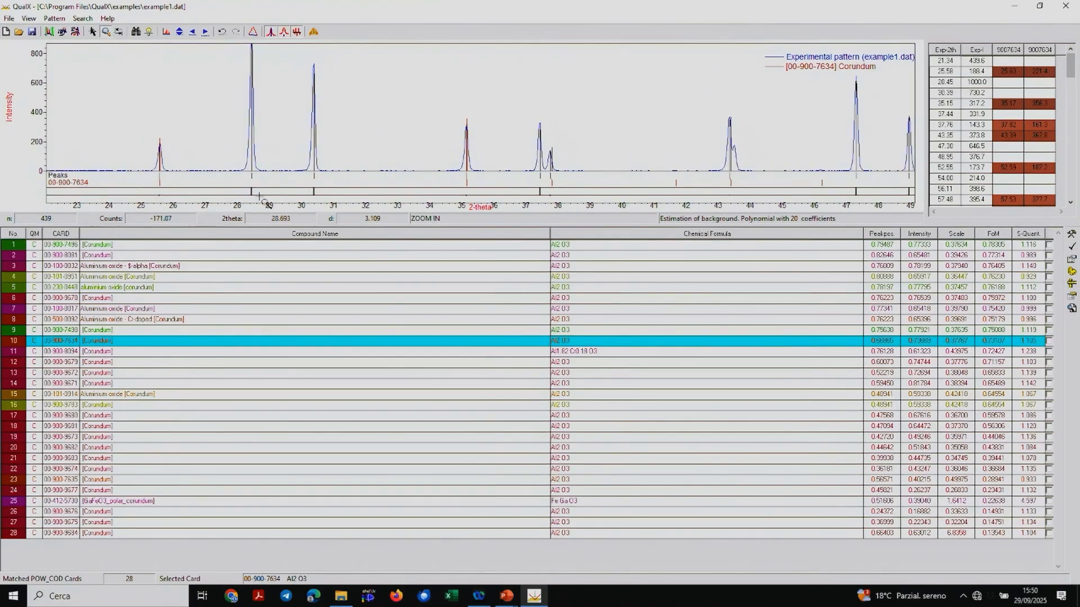
# Examine the Corundum card's peaks against the pattern up to about 65° 2-theta and restore the full pattern view.
pyautogui.click(205, 32)
pyautogui.click(206, 34)
pyautogui.click(206, 34)
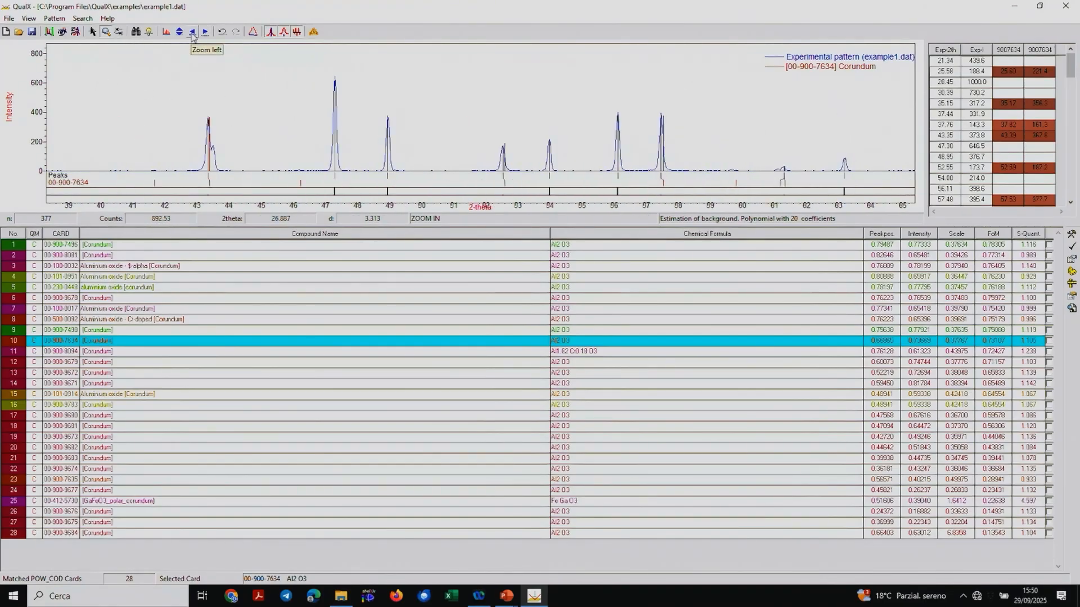
pyautogui.click(193, 32)
pyautogui.click(192, 32)
pyautogui.click(181, 32)
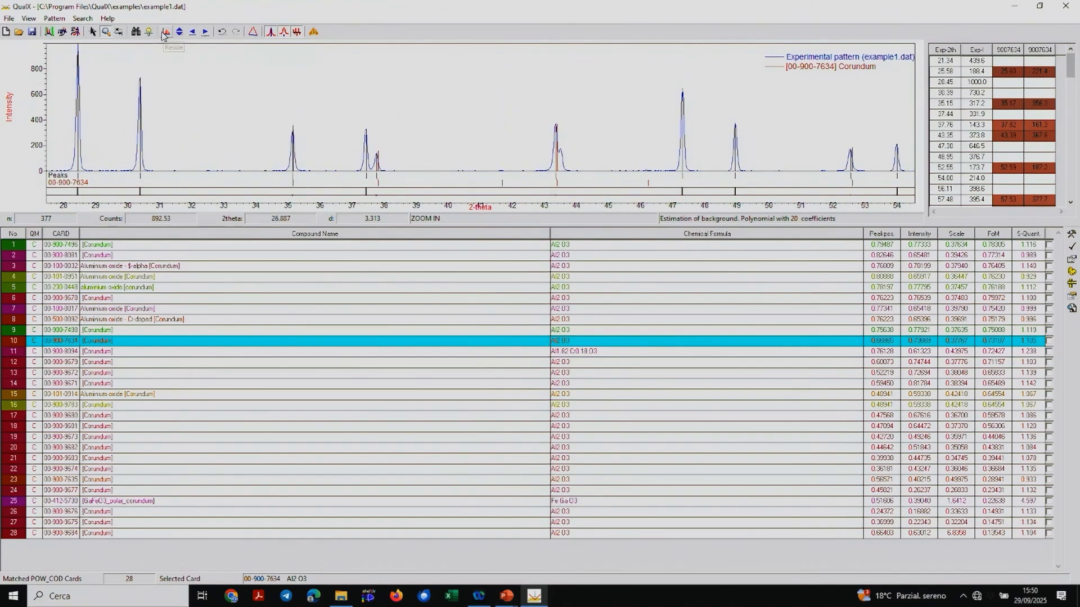
pyautogui.click(166, 32)
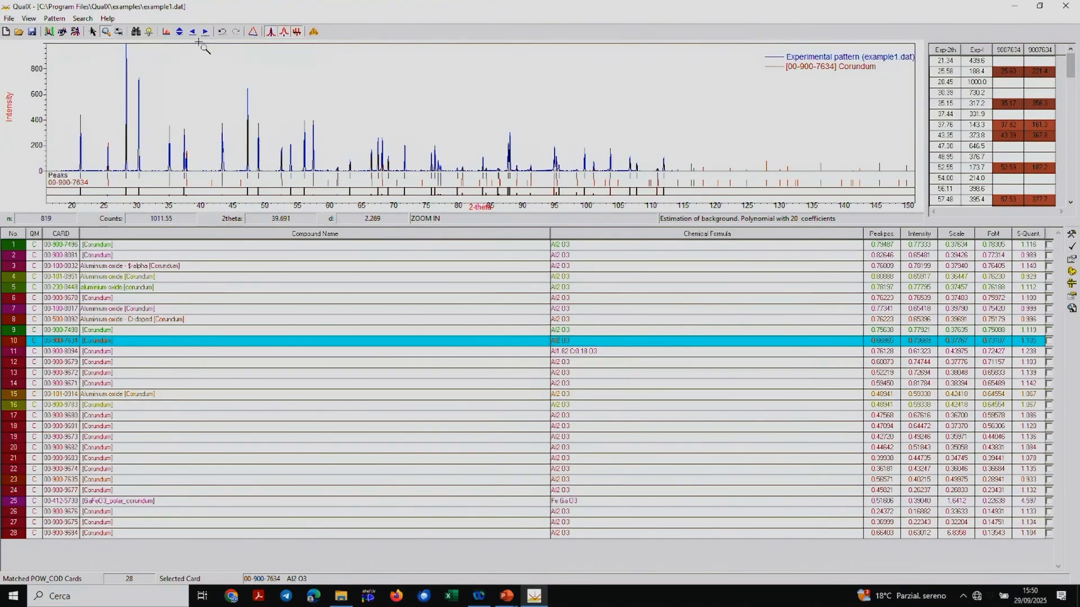
# Undo back past the corundum-restrained card list and search-match the peaks against the card database without the restraint.
pyautogui.click(224, 34)
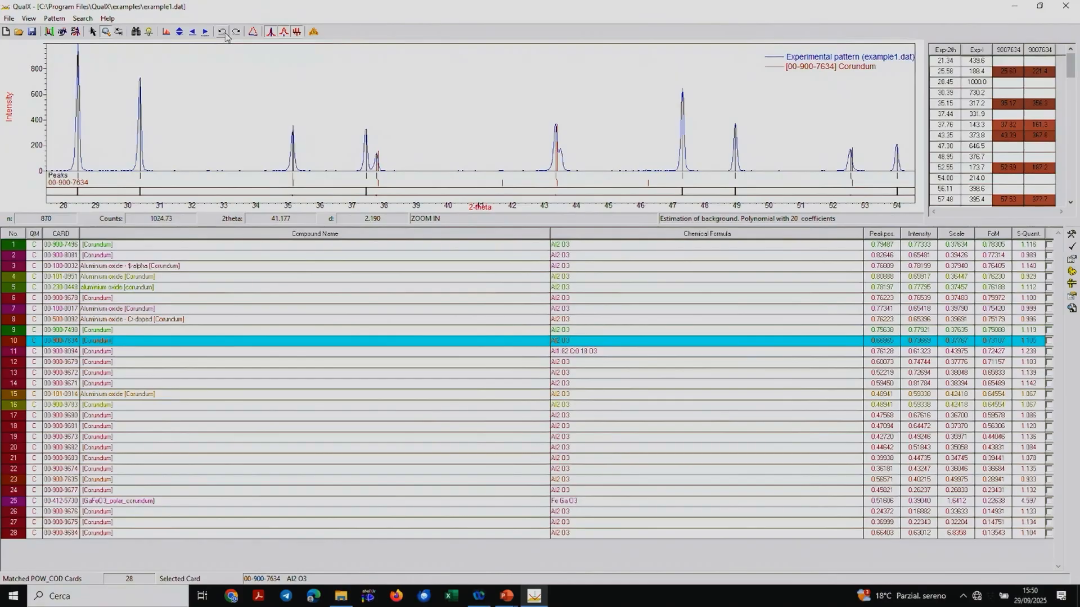
pyautogui.click(224, 34)
pyautogui.click(224, 34)
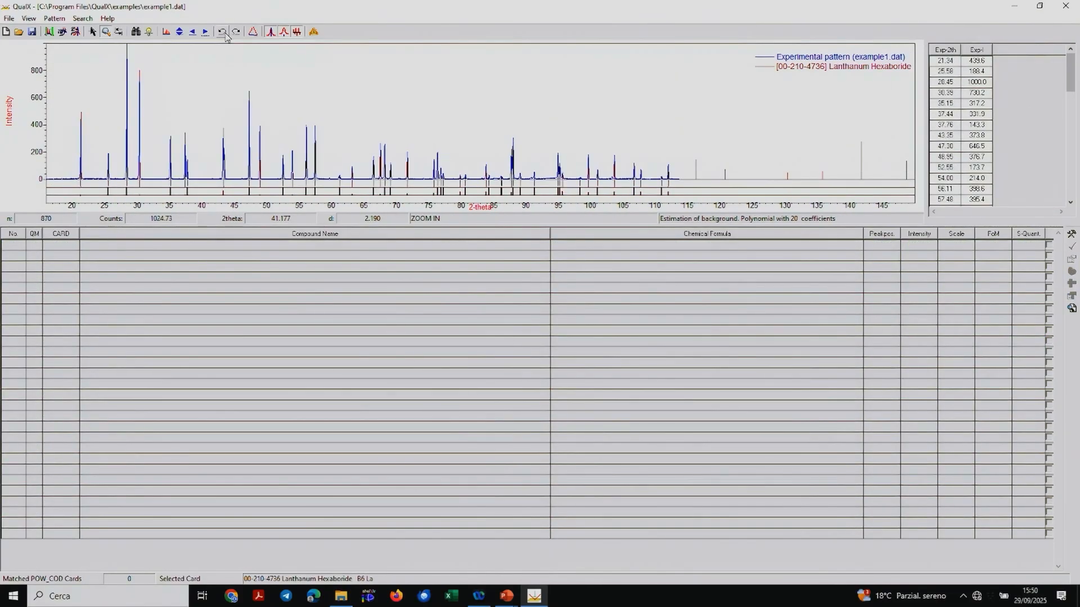
pyautogui.click(82, 18)
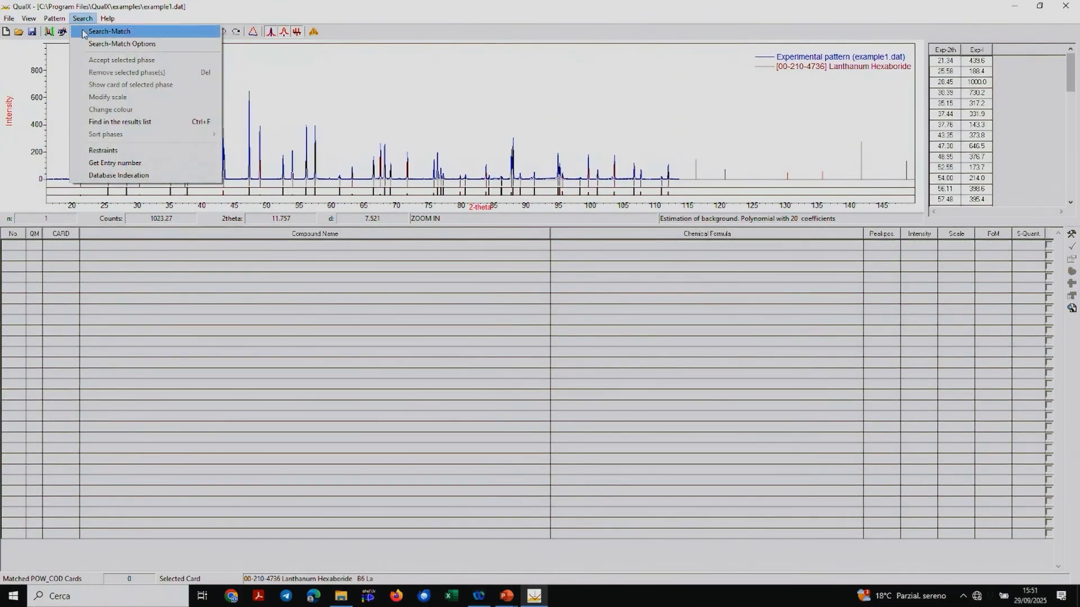
pyautogui.click(83, 32)
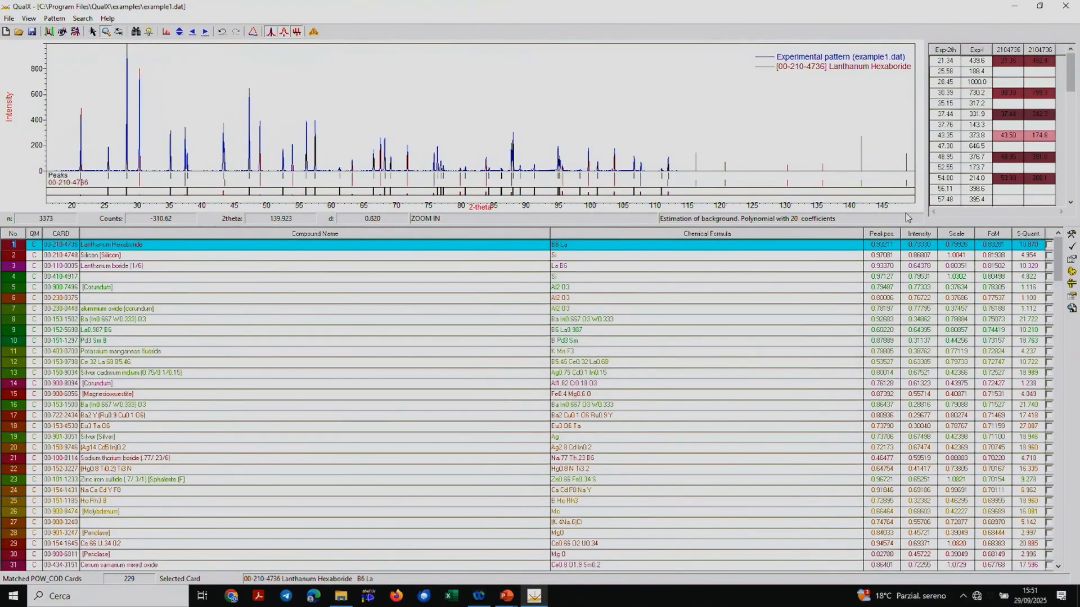
# Accept Lanthanum Hexaboride 00-210-4736, Silicon 00-210-4748 and Corundum 00-900-7496 as phases and inspect their columns in the peak table.
pyautogui.click(1074, 247)
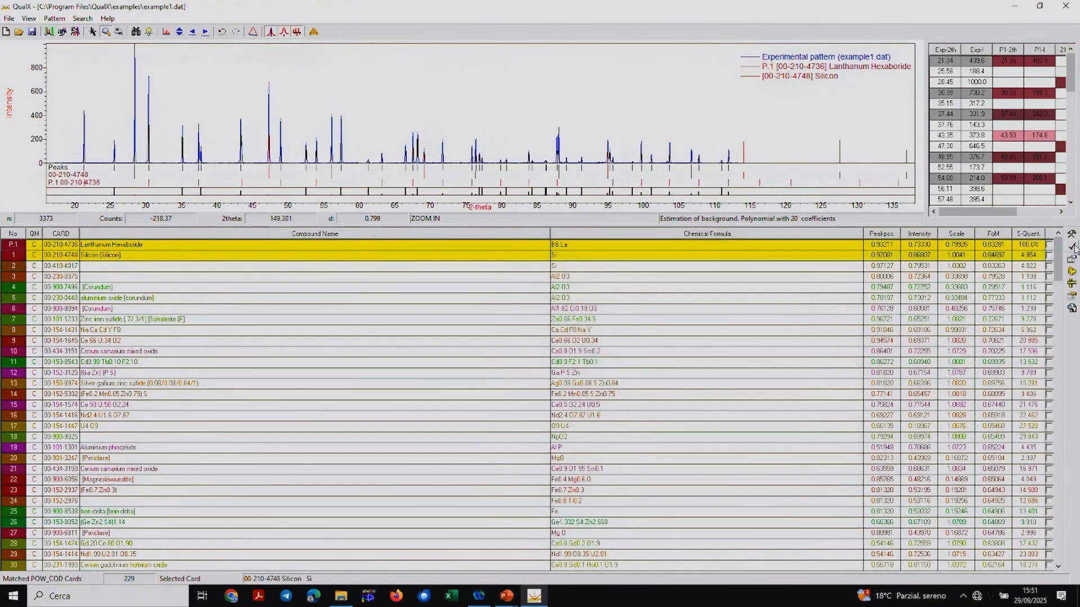
pyautogui.click(1074, 247)
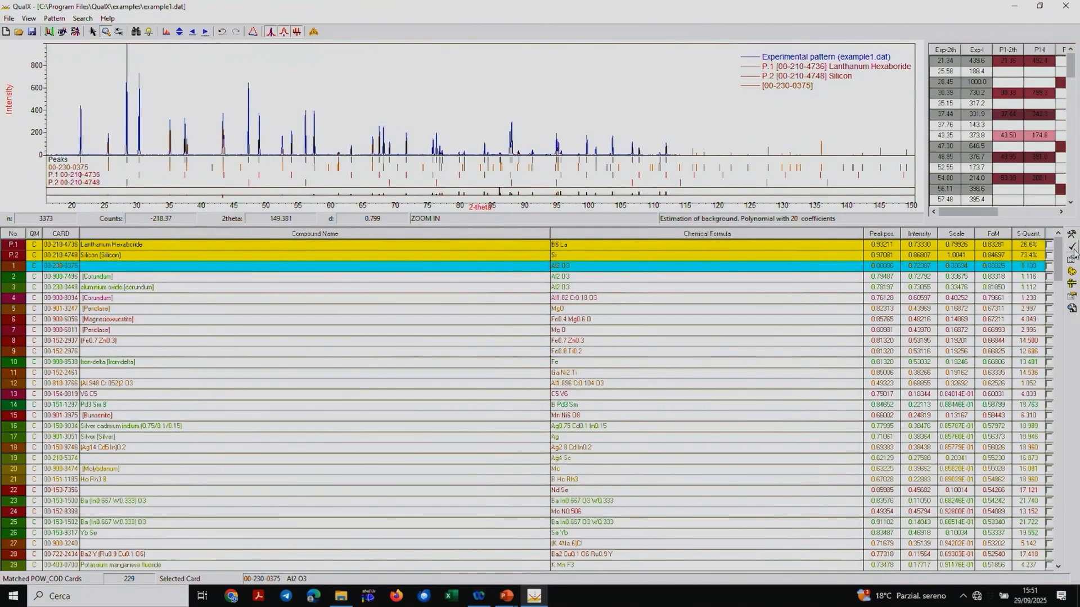
pyautogui.click(1026, 276)
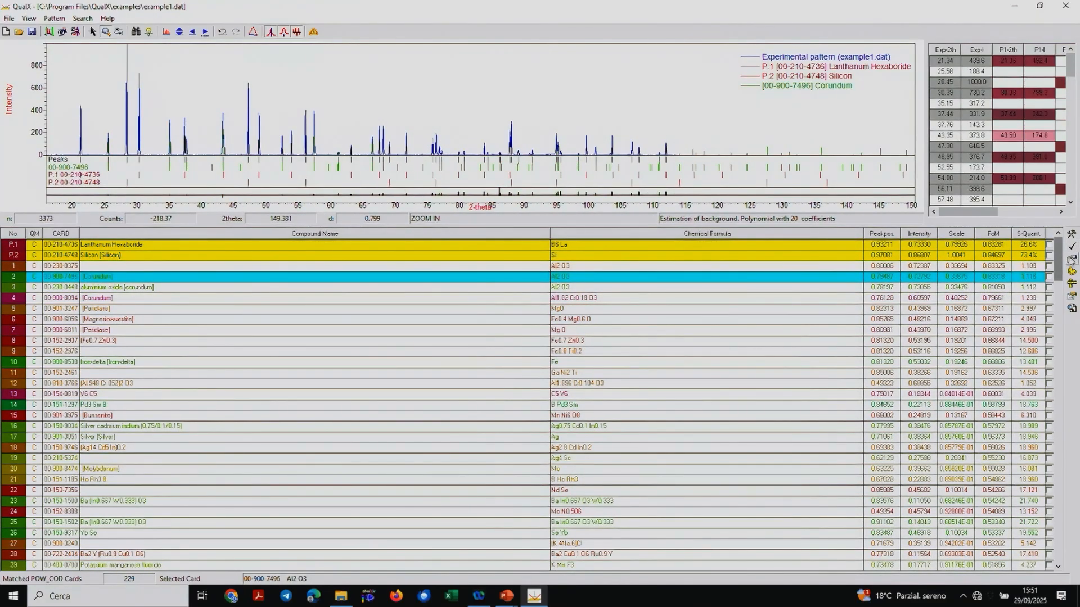
pyautogui.click(1074, 248)
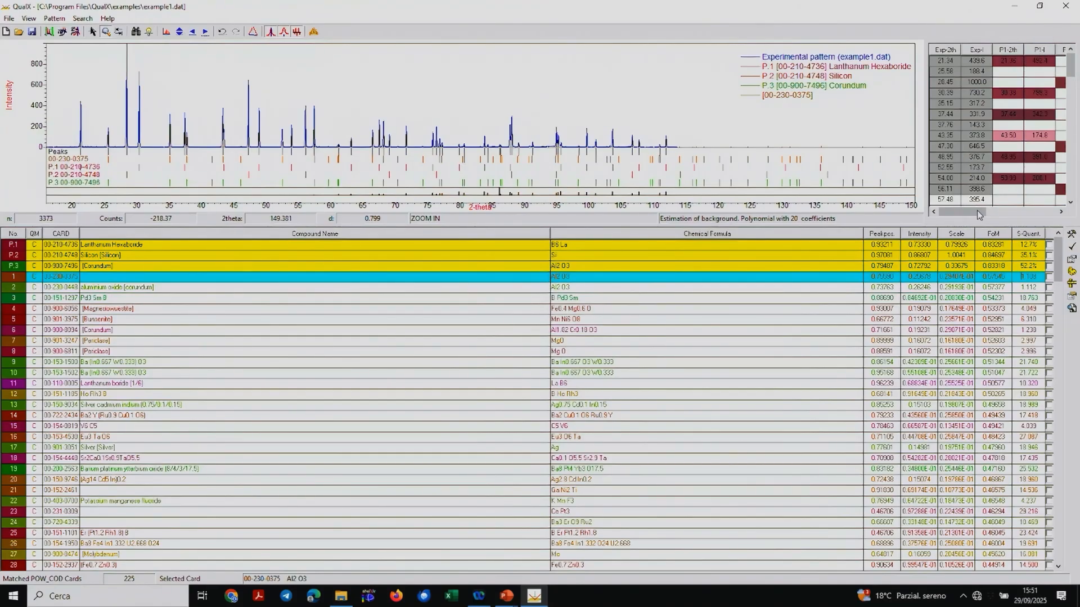
pyautogui.moveTo(979, 215); pyautogui.dragTo(1033, 210)
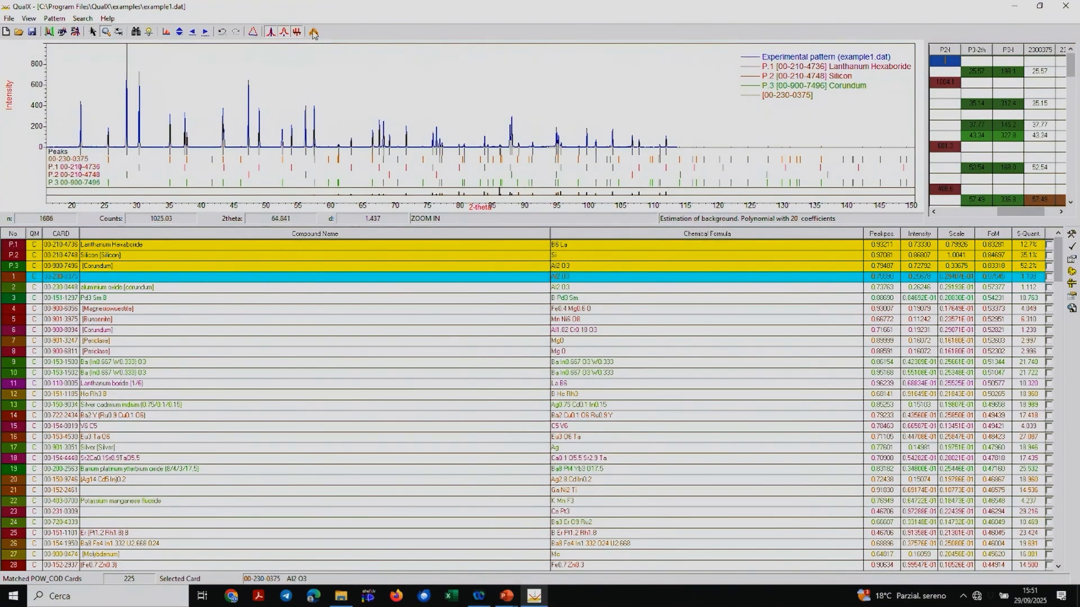
# Start a new session without saving the current one and import CPD2.dat from the examples folder with the User Defined wavelength.
pyautogui.click(6, 32)
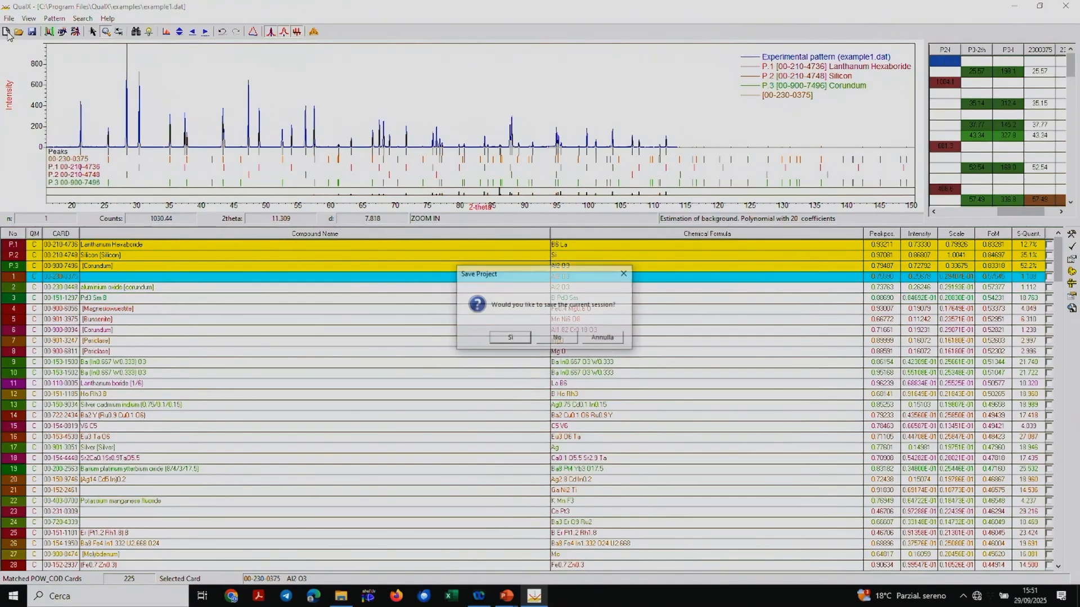
pyautogui.click(567, 338)
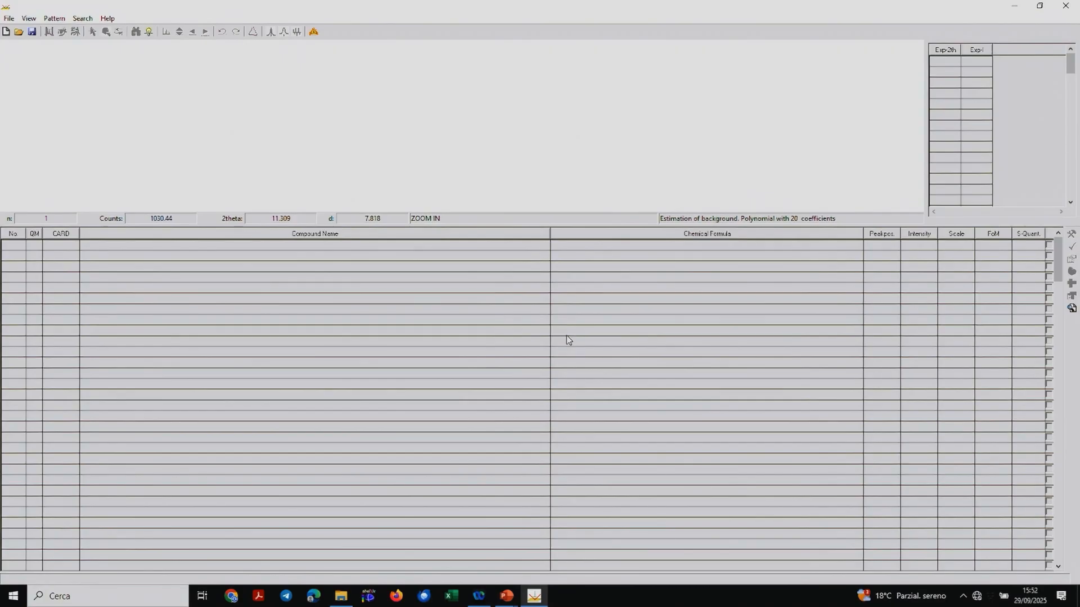
pyautogui.click(9, 18)
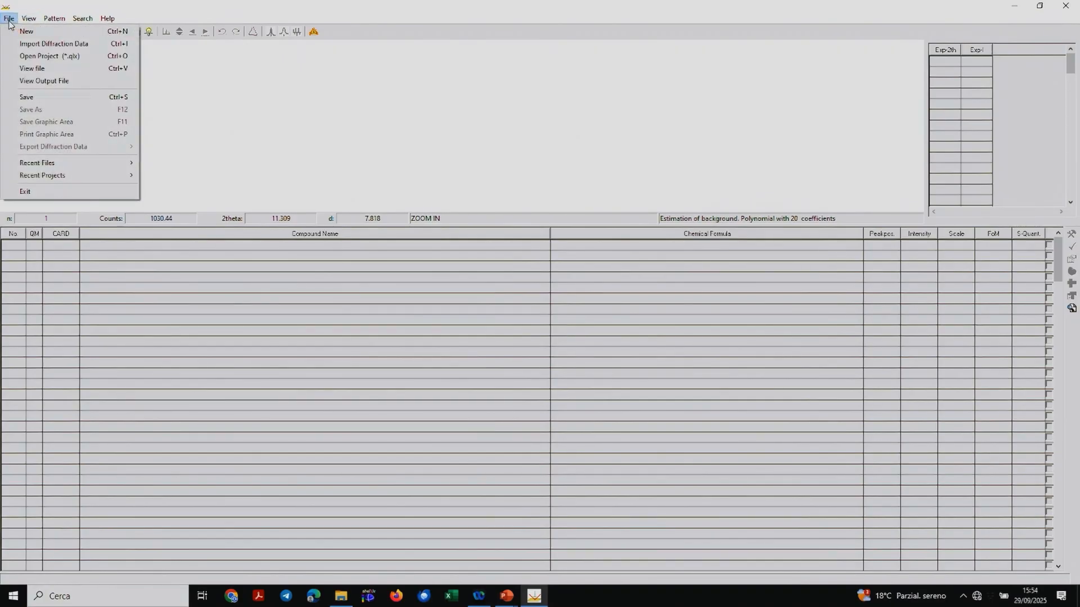
pyautogui.click(22, 44)
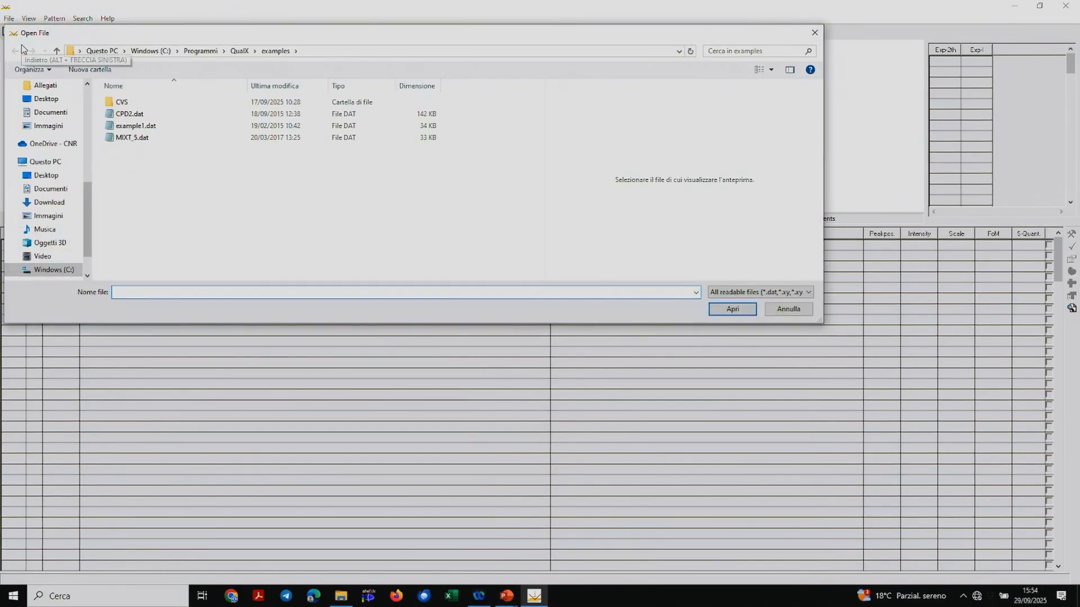
pyautogui.click(128, 115)
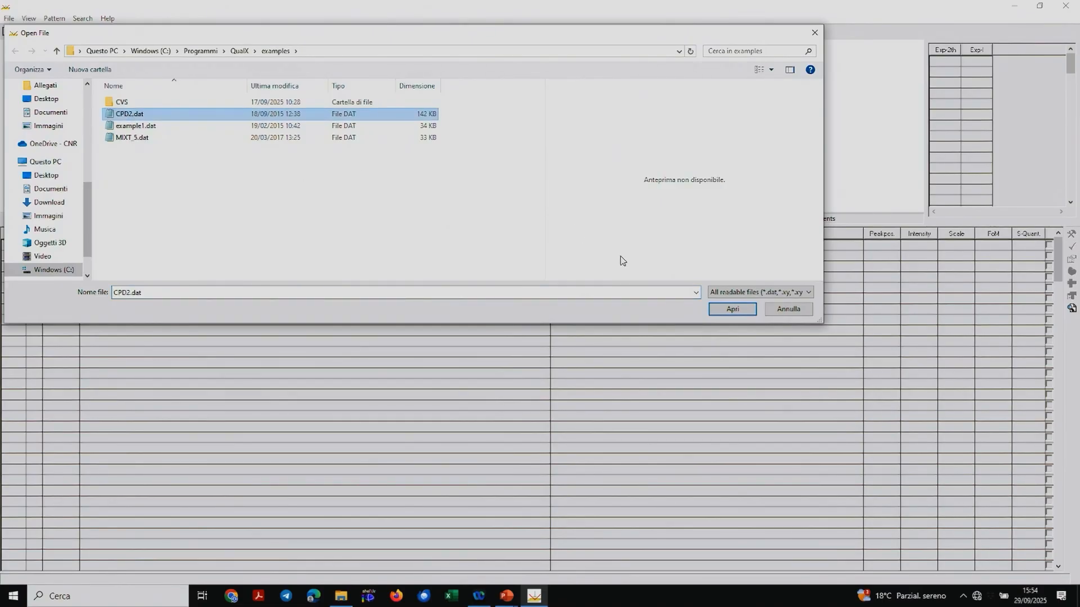
pyautogui.click(732, 311)
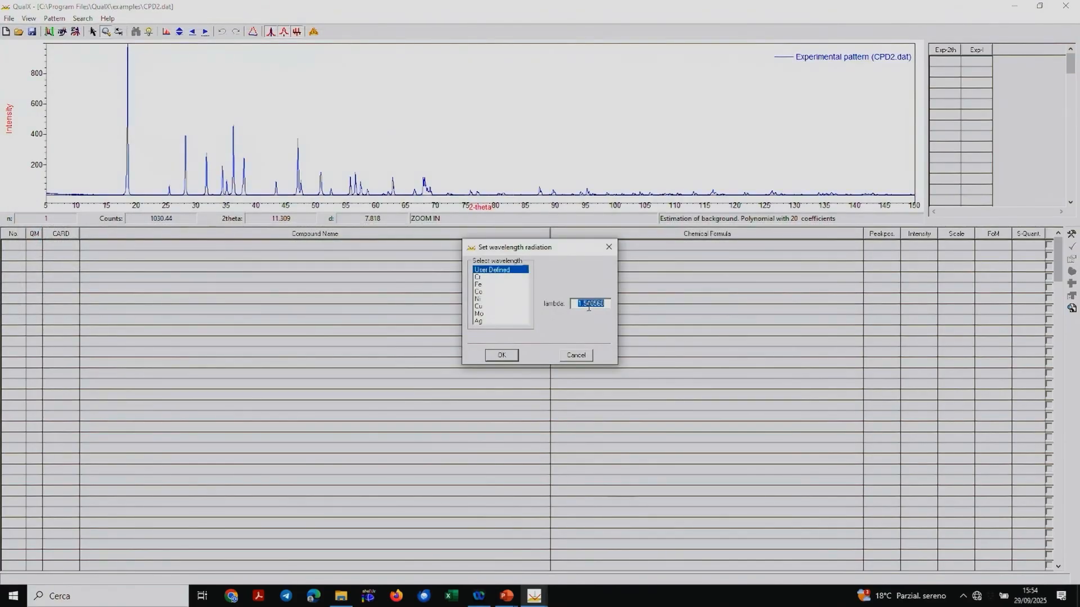
pyautogui.click(500, 355)
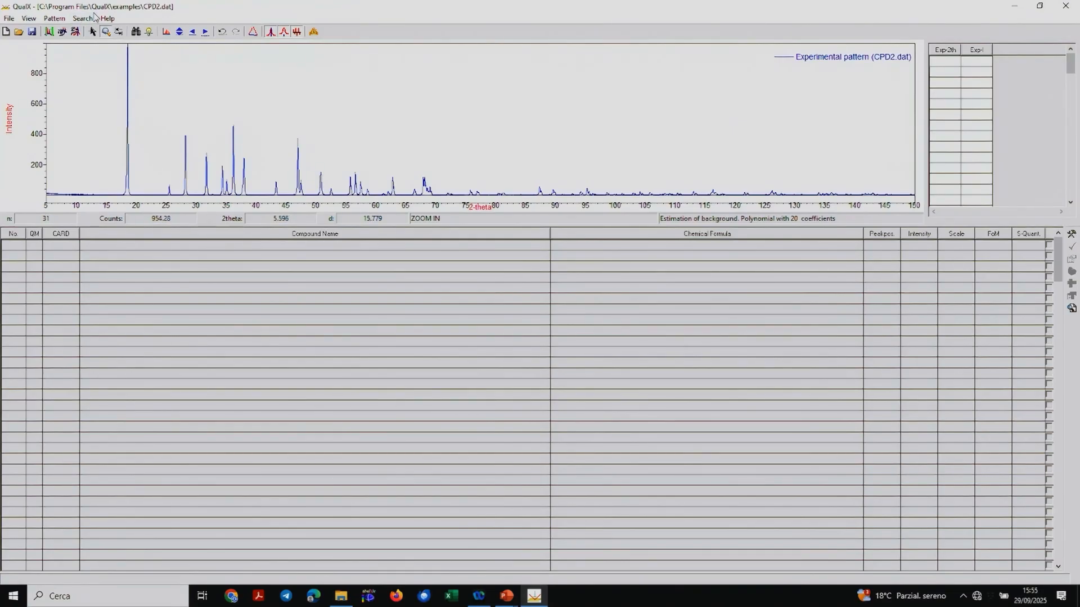
# Create the background of the CPD2.dat pattern and subtract it.
pyautogui.click(56, 18)
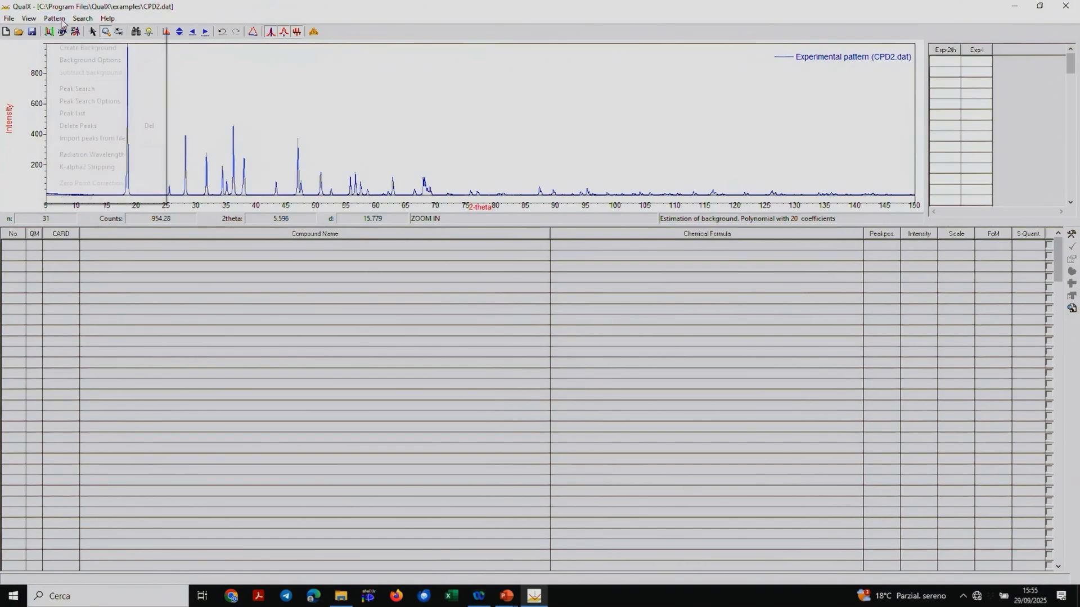
pyautogui.click(66, 47)
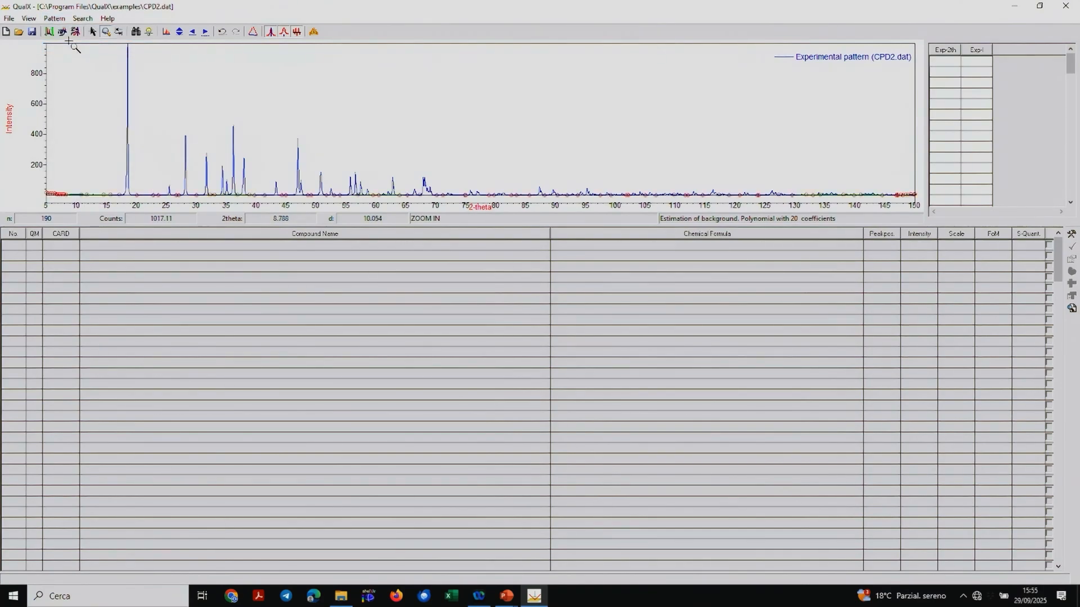
pyautogui.click(55, 19)
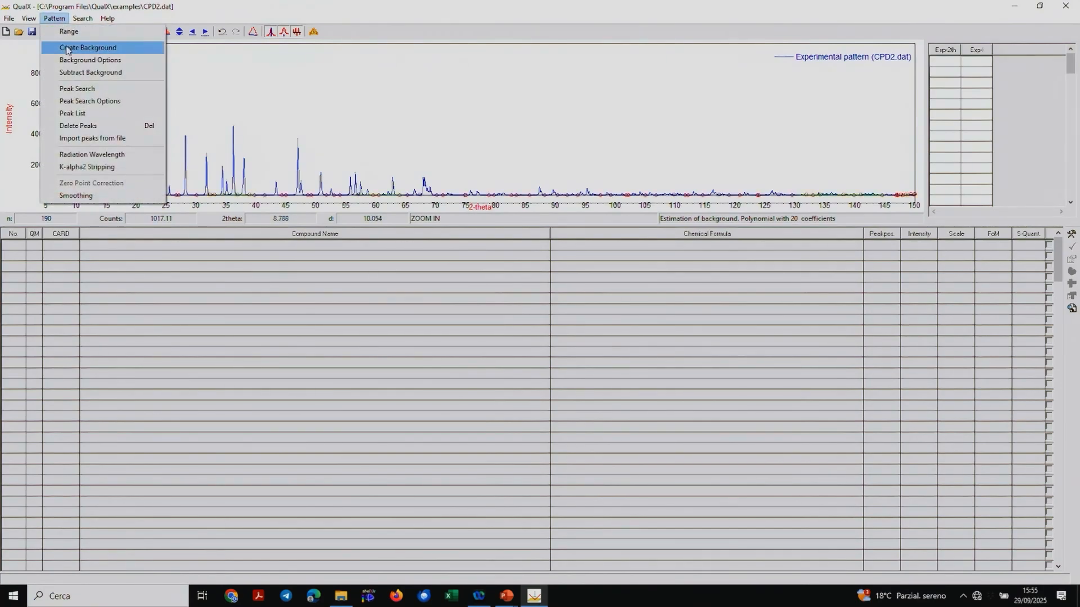
pyautogui.click(70, 73)
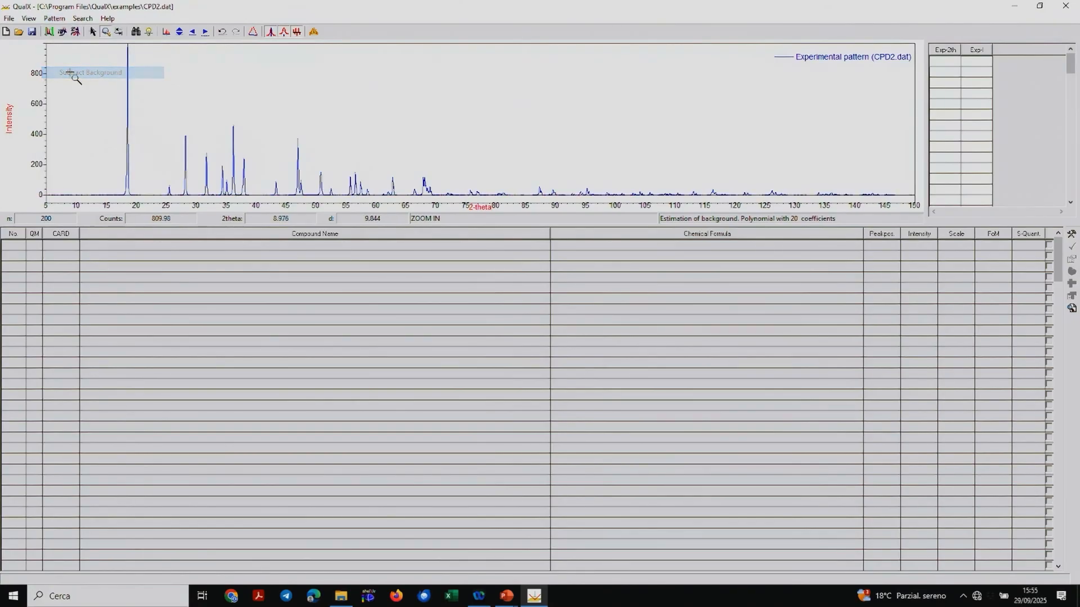
# Strip the K-alpha2 contribution from the CPD2.dat pattern and run the peak search on it.
pyautogui.click(52, 22)
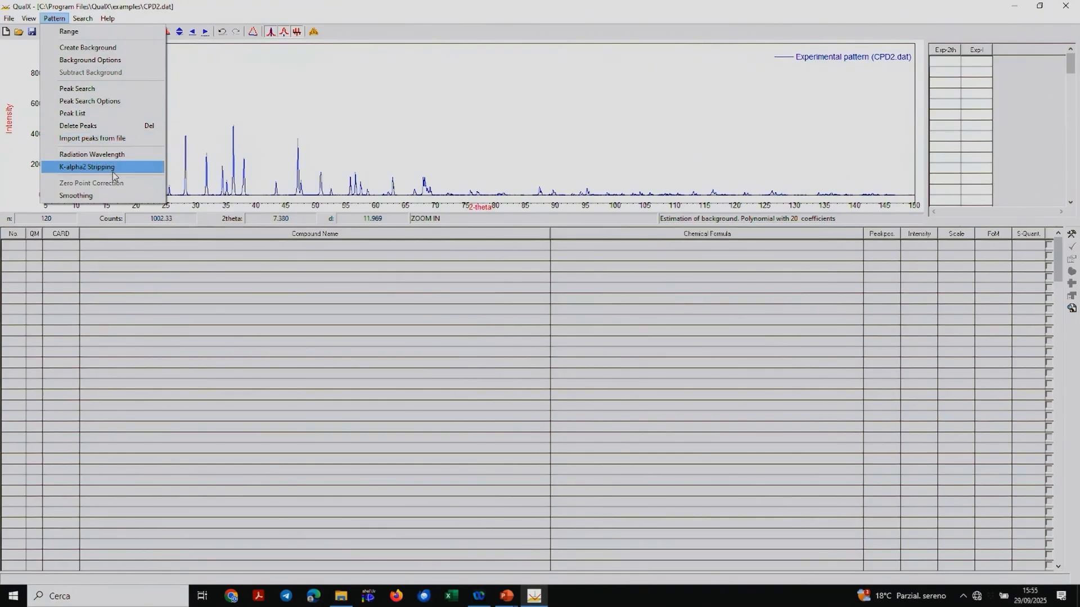
pyautogui.click(100, 167)
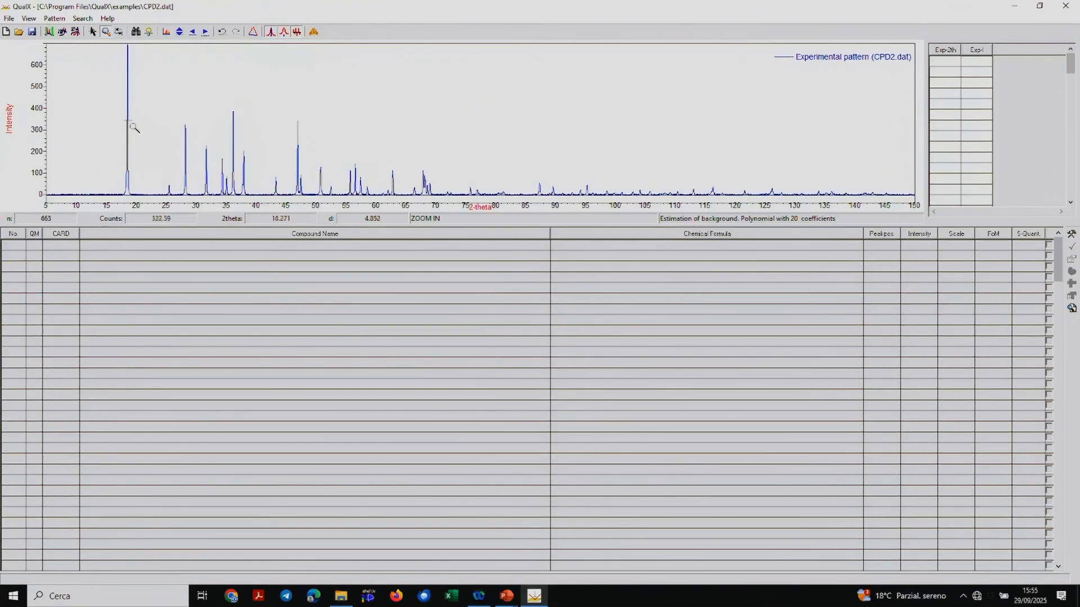
pyautogui.click(55, 20)
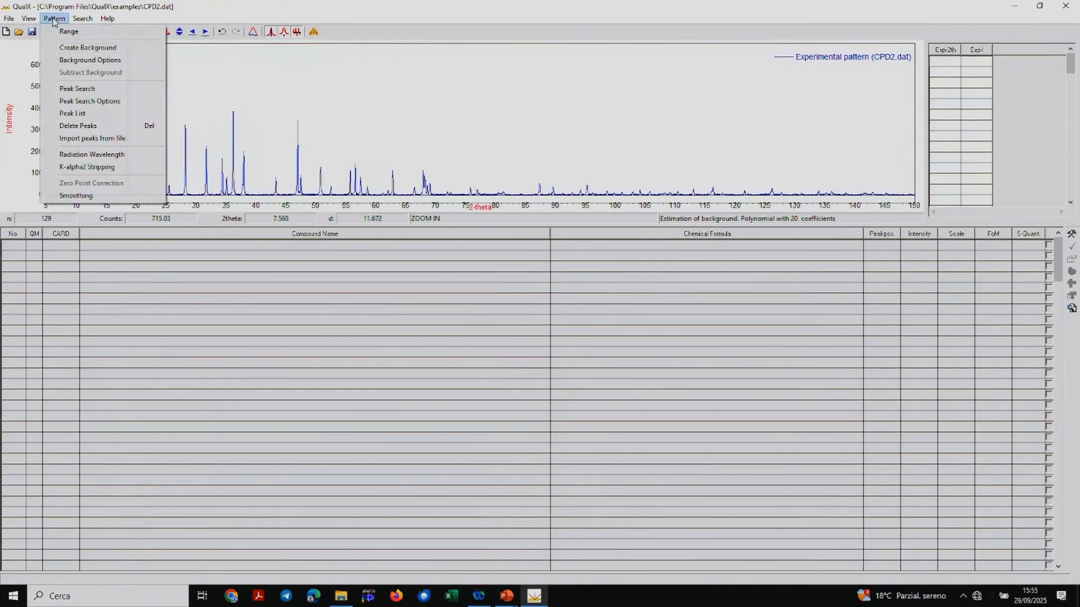
pyautogui.click(62, 89)
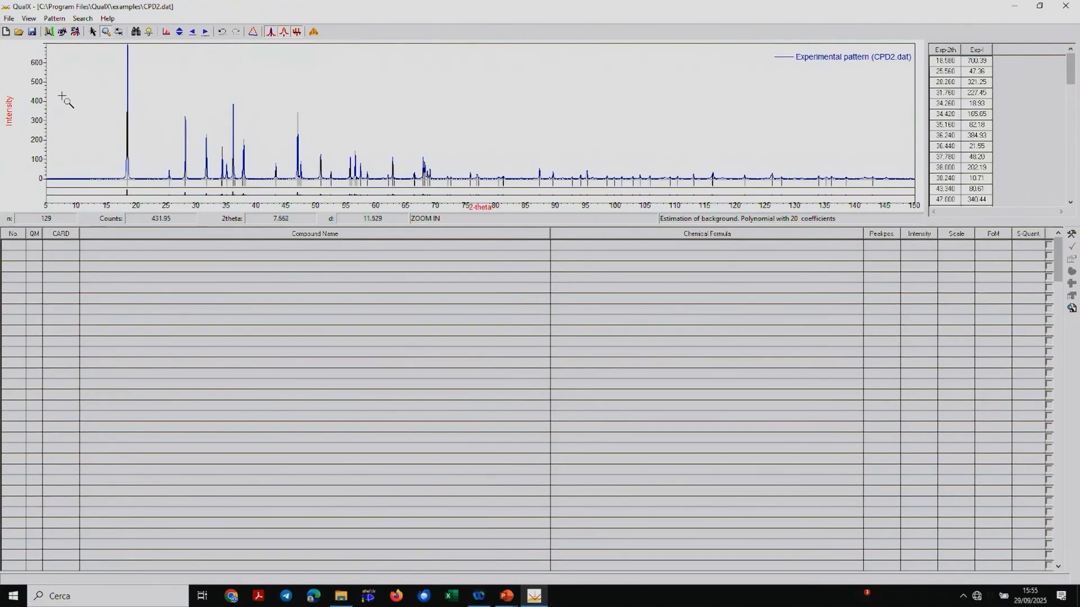
# Examine the detected peaks of CPD2.dat from about 12° to 108° 2-theta and restore the full pattern view.
pyautogui.moveTo(85, 82); pyautogui.dragTo(298, 216)
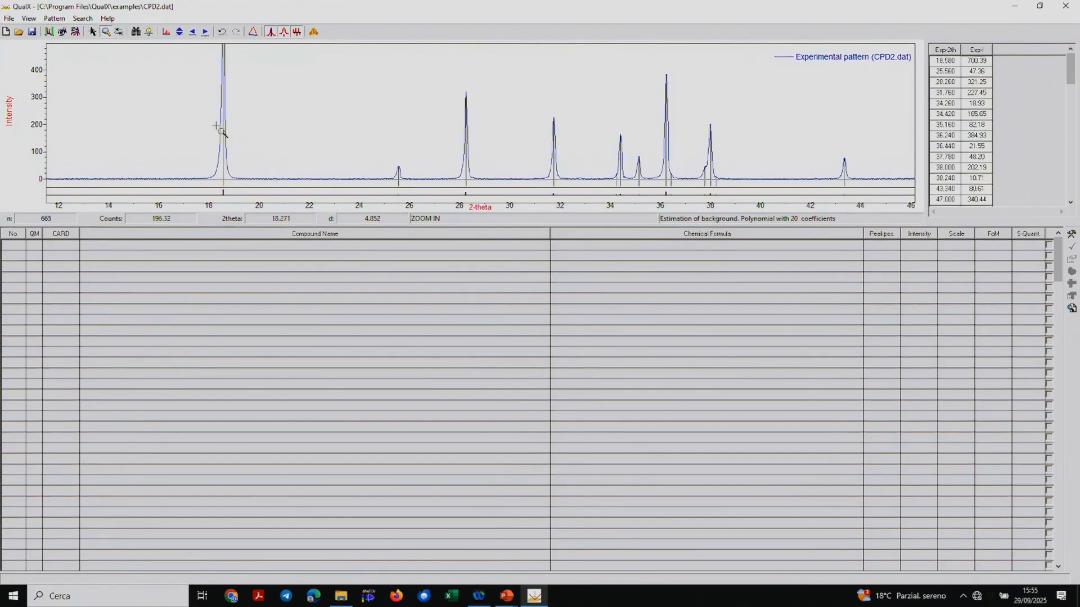
pyautogui.click(206, 33)
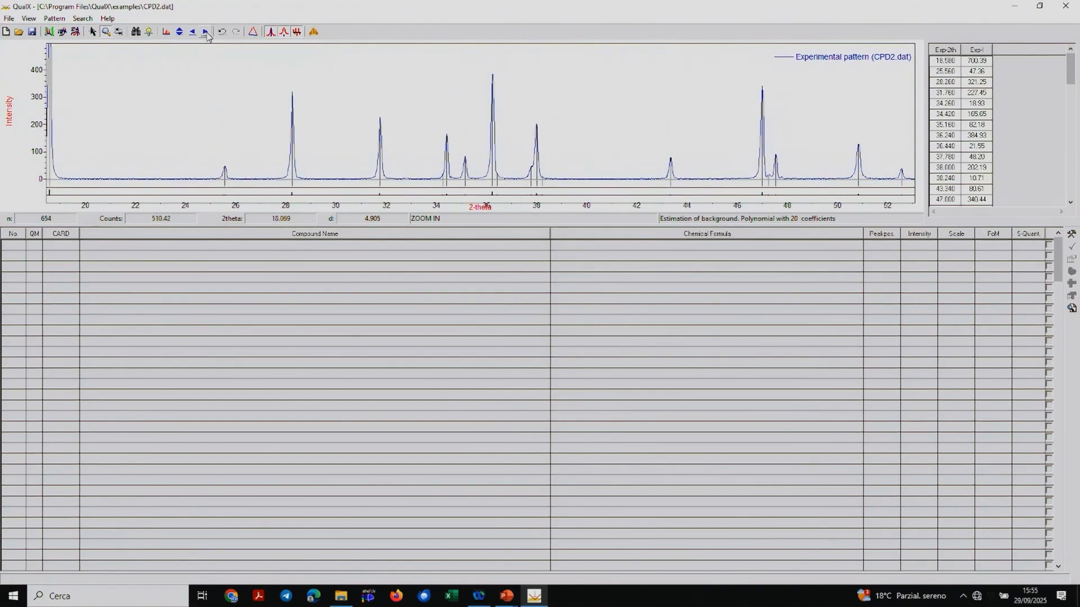
pyautogui.click(206, 32)
pyautogui.click(206, 32)
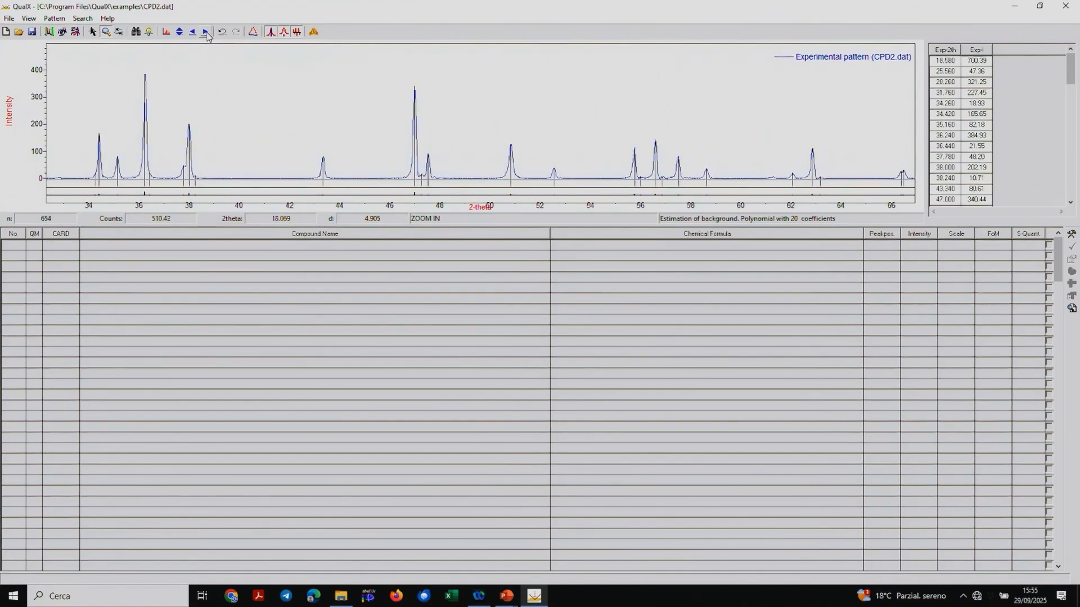
pyautogui.click(206, 32)
pyautogui.click(205, 32)
pyautogui.click(206, 32)
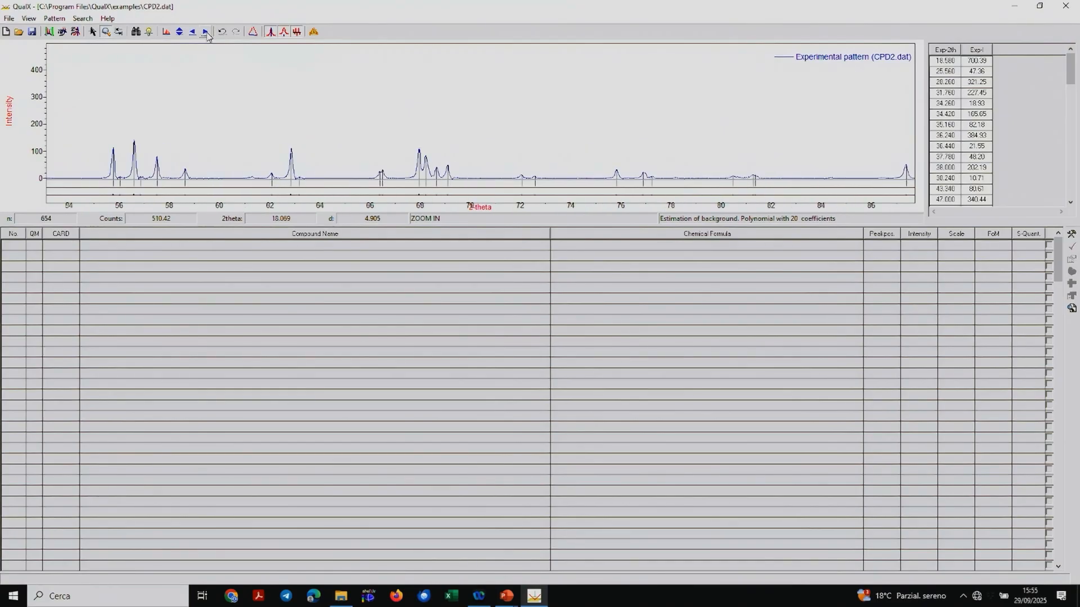
pyautogui.click(206, 32)
pyautogui.click(206, 32)
pyautogui.click(206, 32)
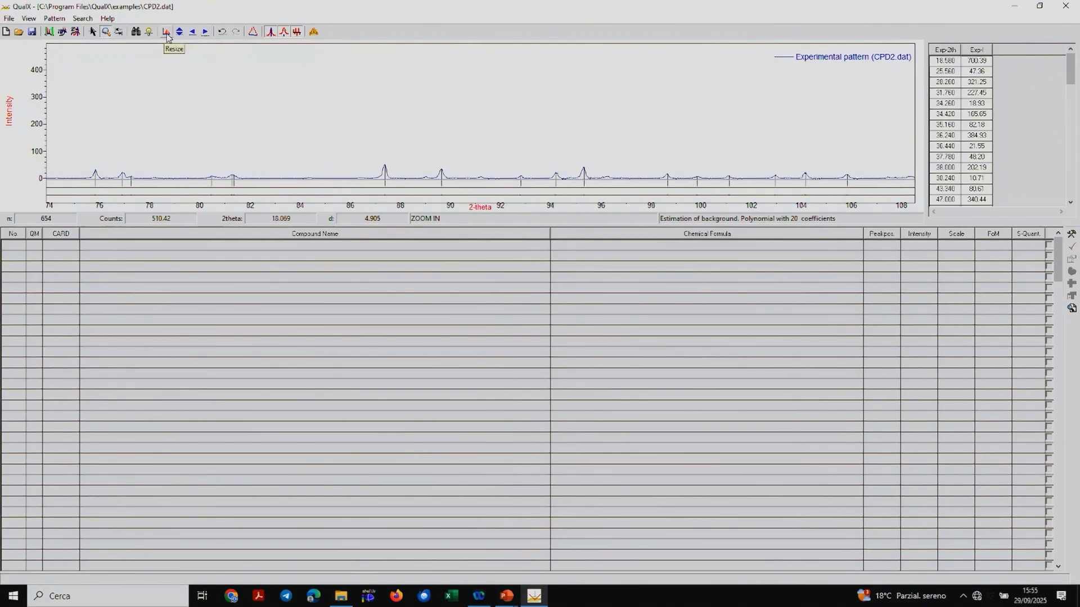
pyautogui.click(166, 33)
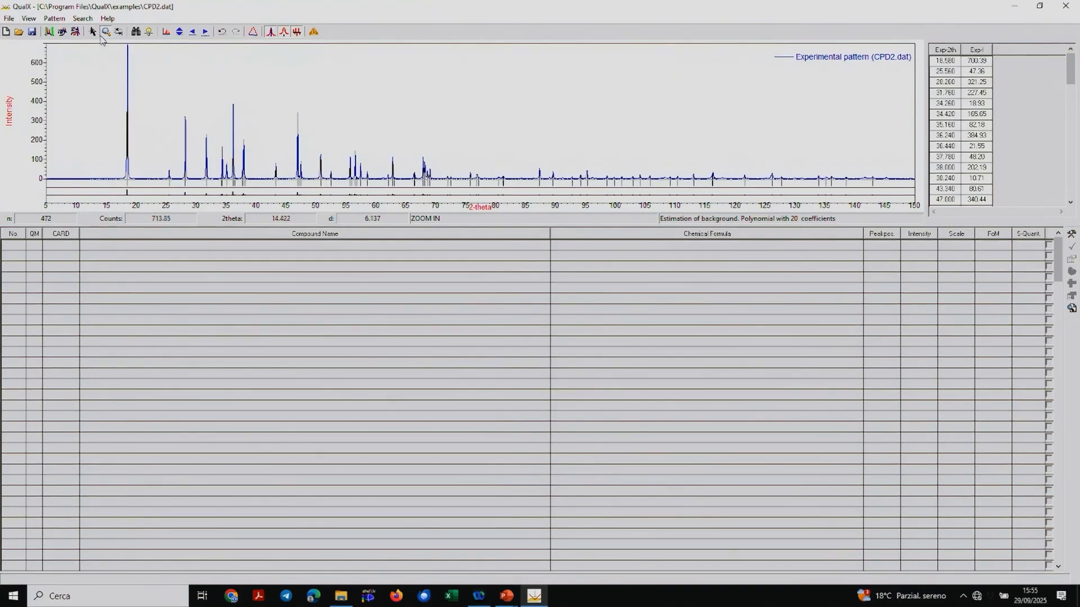
# Check which card databases are installed and which one is selected.
pyautogui.click(83, 19)
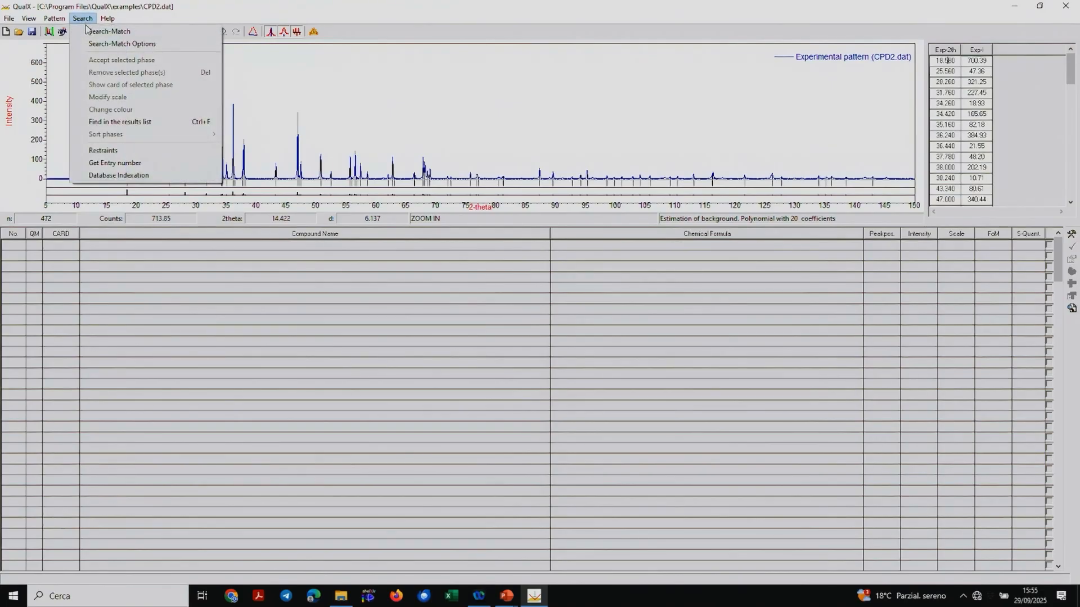
pyautogui.click(97, 176)
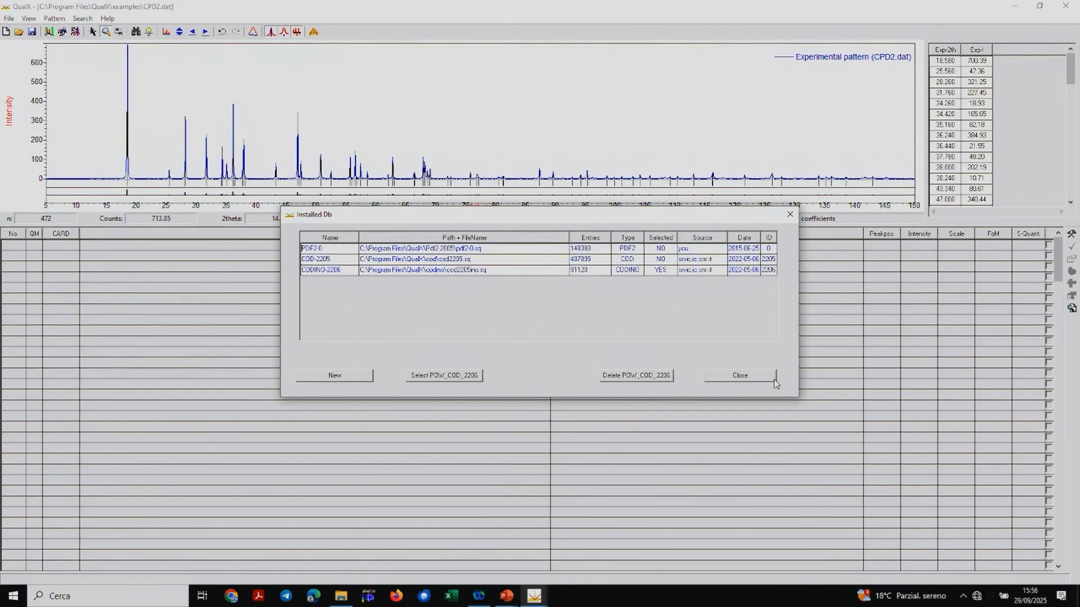
pyautogui.click(754, 378)
# Run the search-match on CPD2.dat and accept Zincite 00-901-1662 and calcium fluoride 00-230-0449 as phases.
pyautogui.click(82, 18)
pyautogui.click(84, 32)
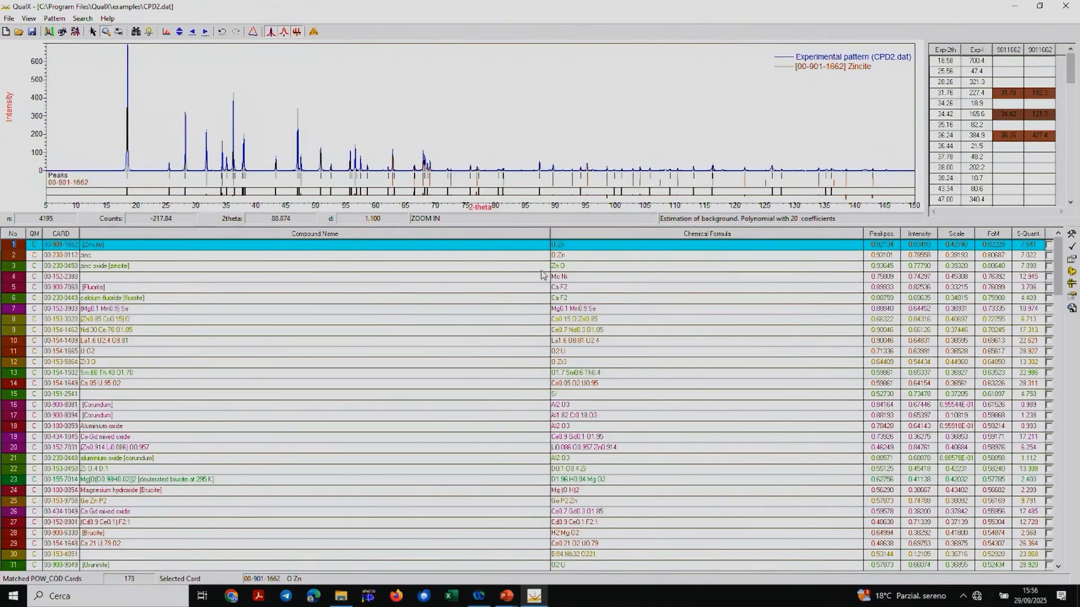
pyautogui.click(1072, 248)
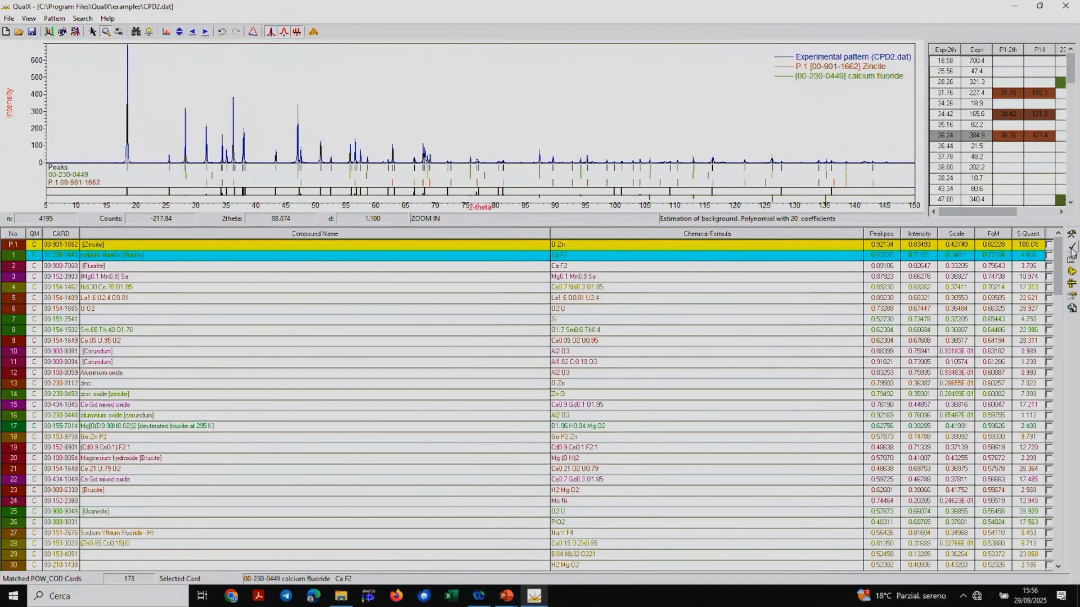
pyautogui.click(1071, 248)
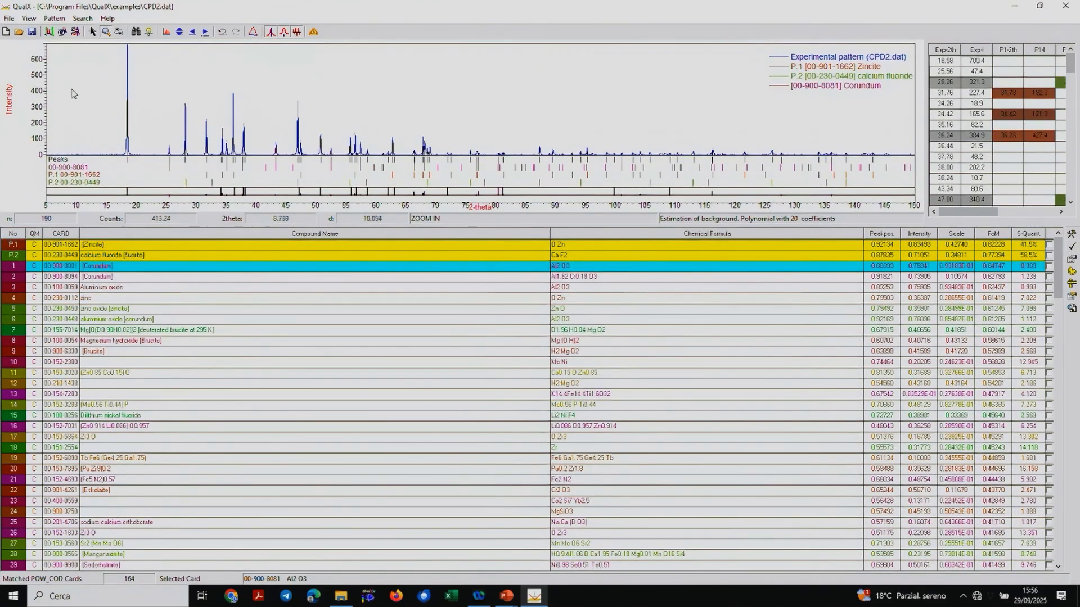
# Enlarge the pattern plot and compare the accepted phase lines with the peaks from about 15° to 65° 2-theta.
pyautogui.moveTo(109, 42); pyautogui.dragTo(314, 212)
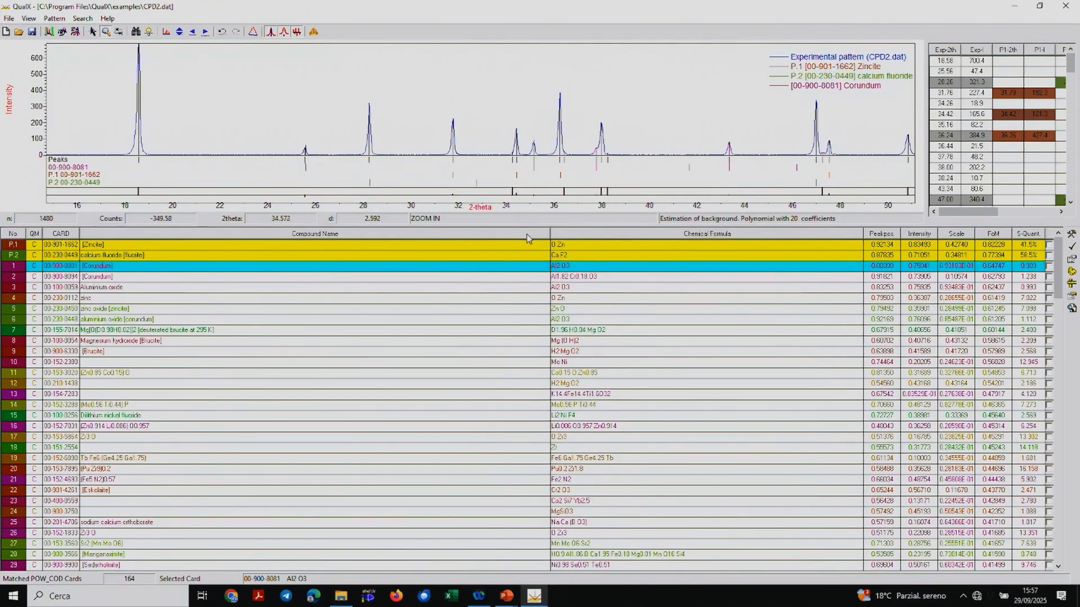
pyautogui.moveTo(526, 225); pyautogui.dragTo(544, 434)
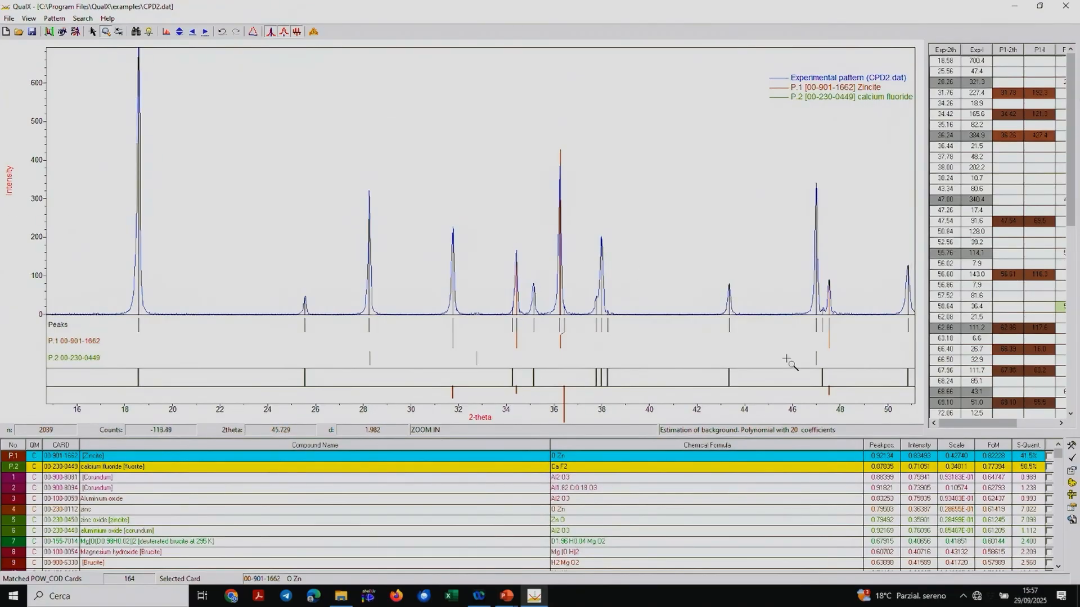
pyautogui.click(205, 32)
pyautogui.click(205, 32)
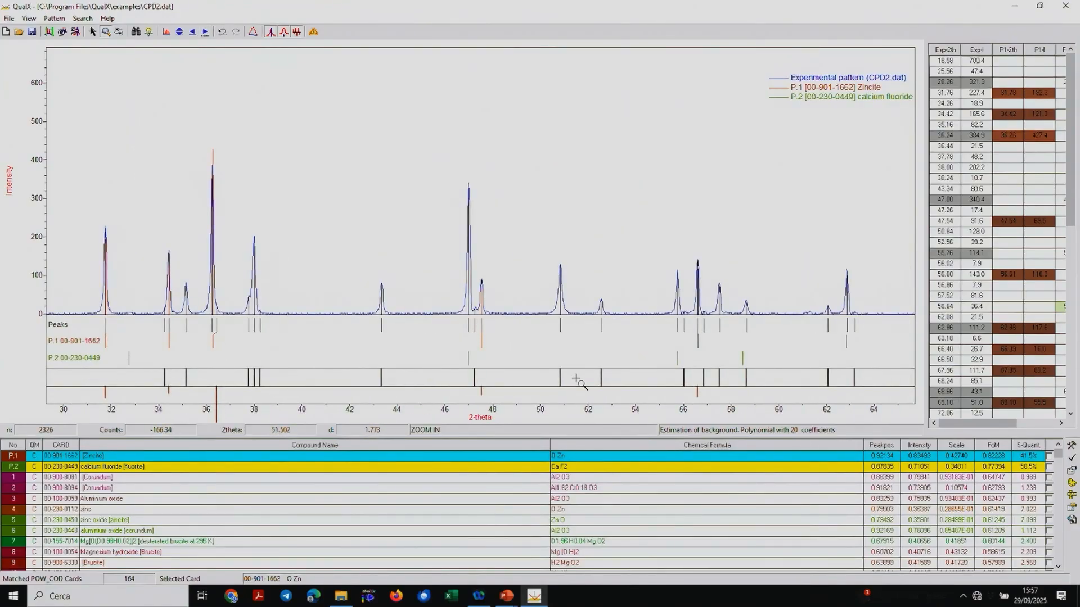
pyautogui.click(167, 33)
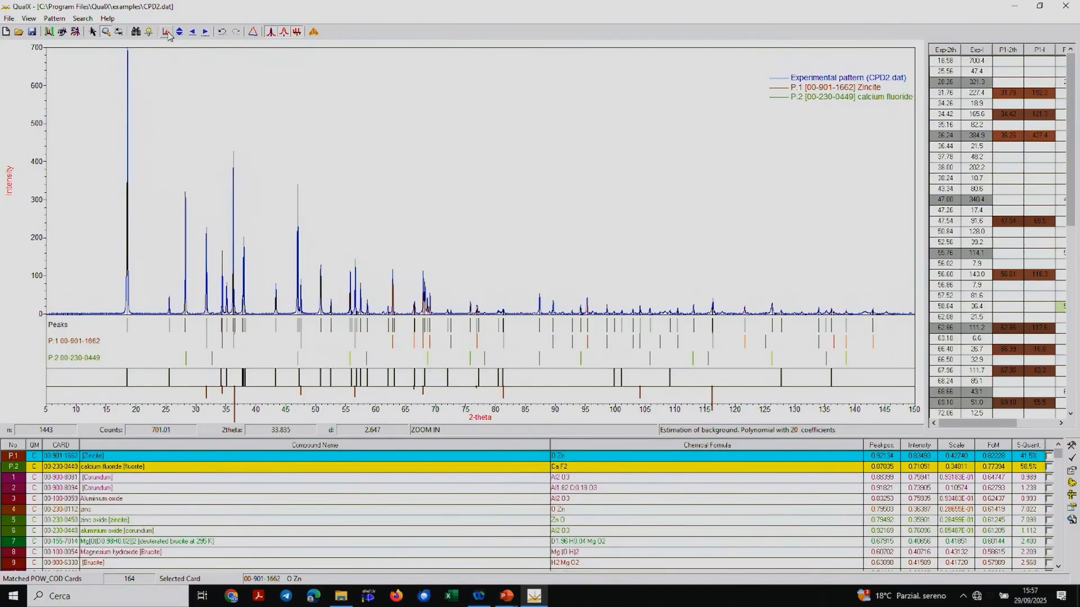
# Read the diffraction data on the Corundum card 00-900-8081 and highlight its most intense reflection.
pyautogui.click(119, 479)
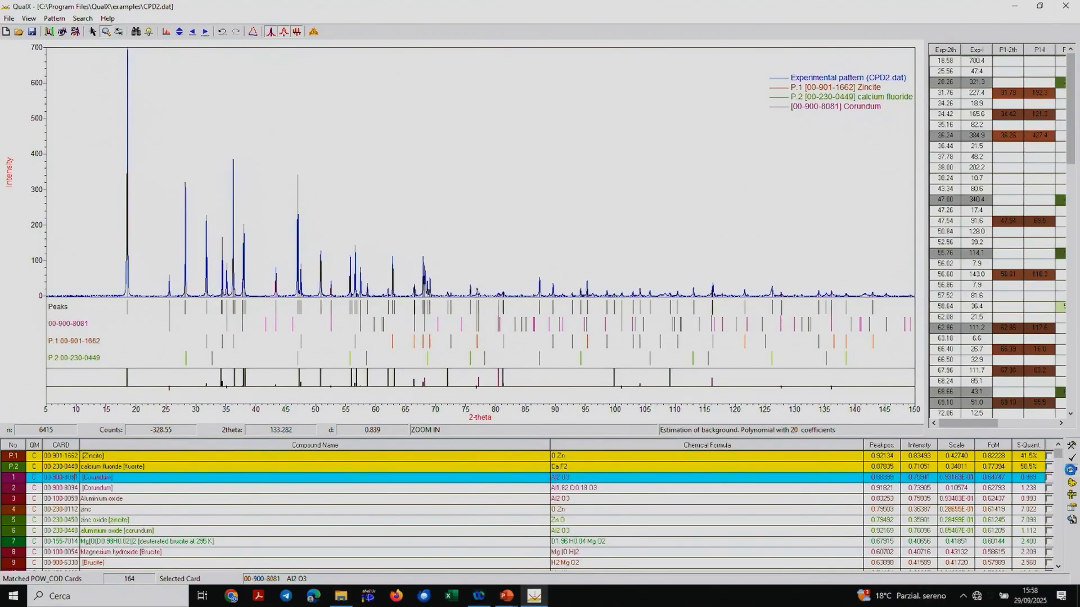
pyautogui.click(1072, 469)
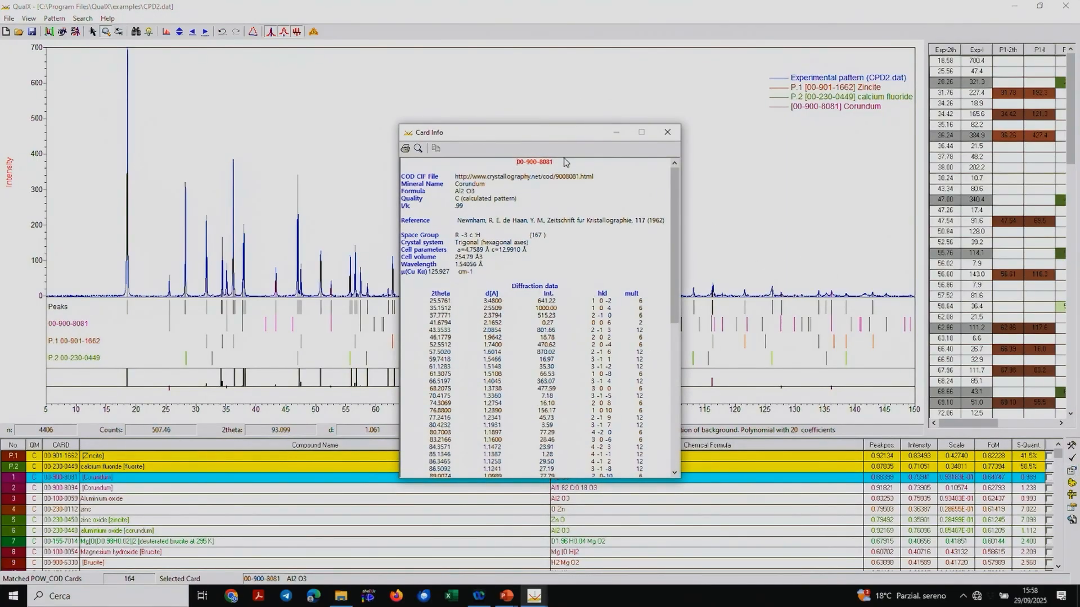
pyautogui.moveTo(560, 138); pyautogui.dragTo(527, 51)
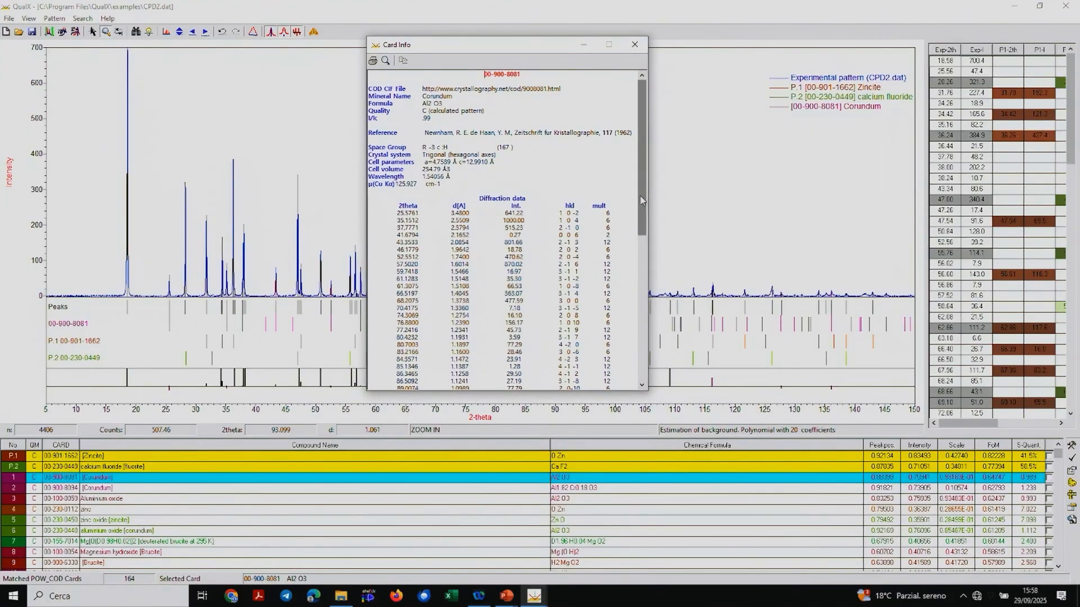
pyautogui.moveTo(642, 201); pyautogui.dragTo(629, 250)
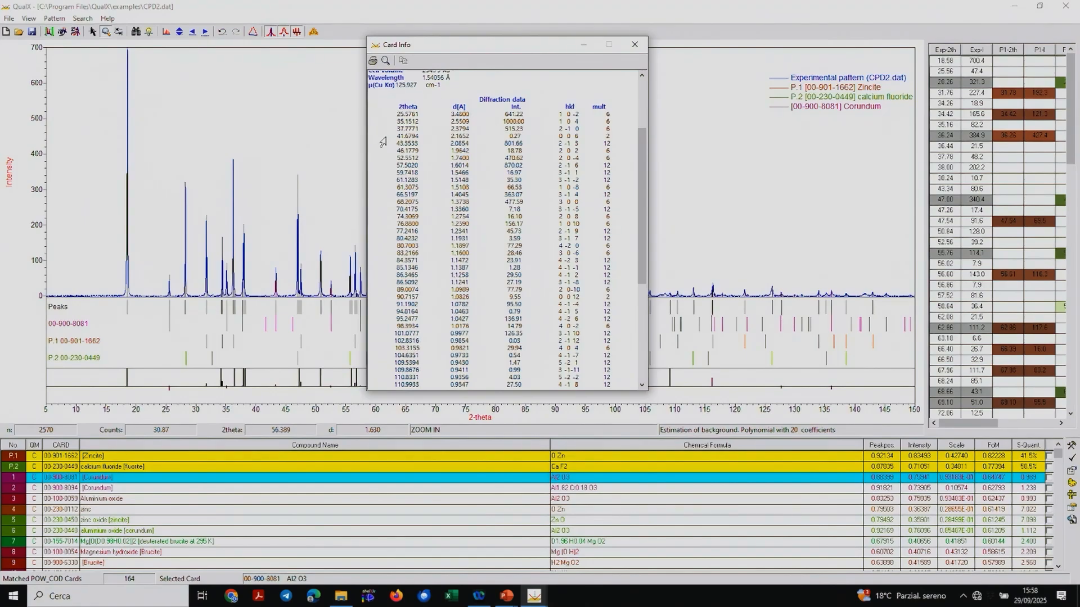
pyautogui.moveTo(397, 121); pyautogui.dragTo(528, 121)
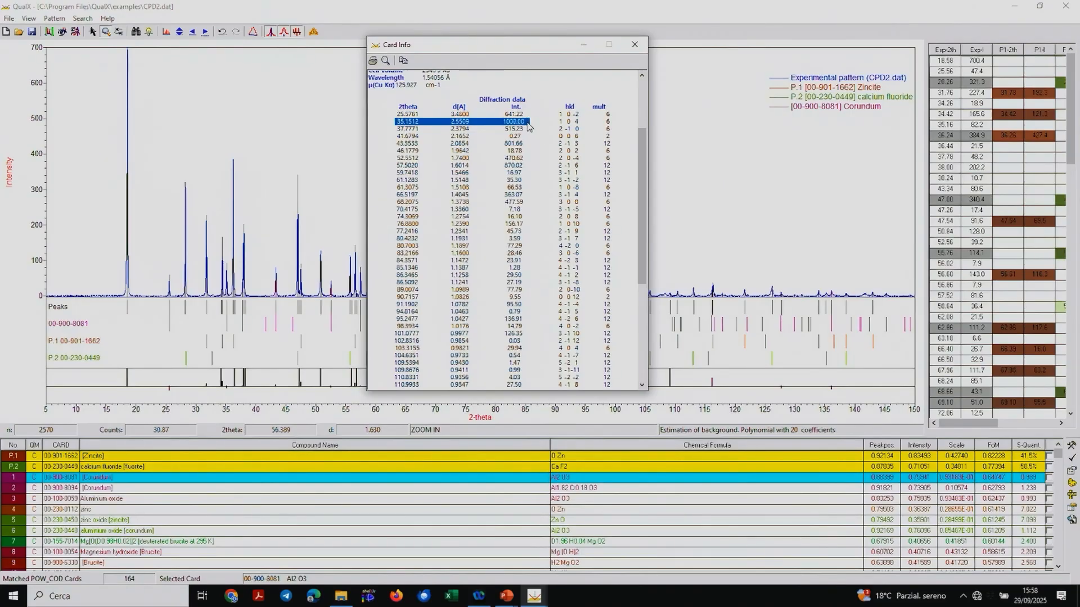
pyautogui.click(582, 43)
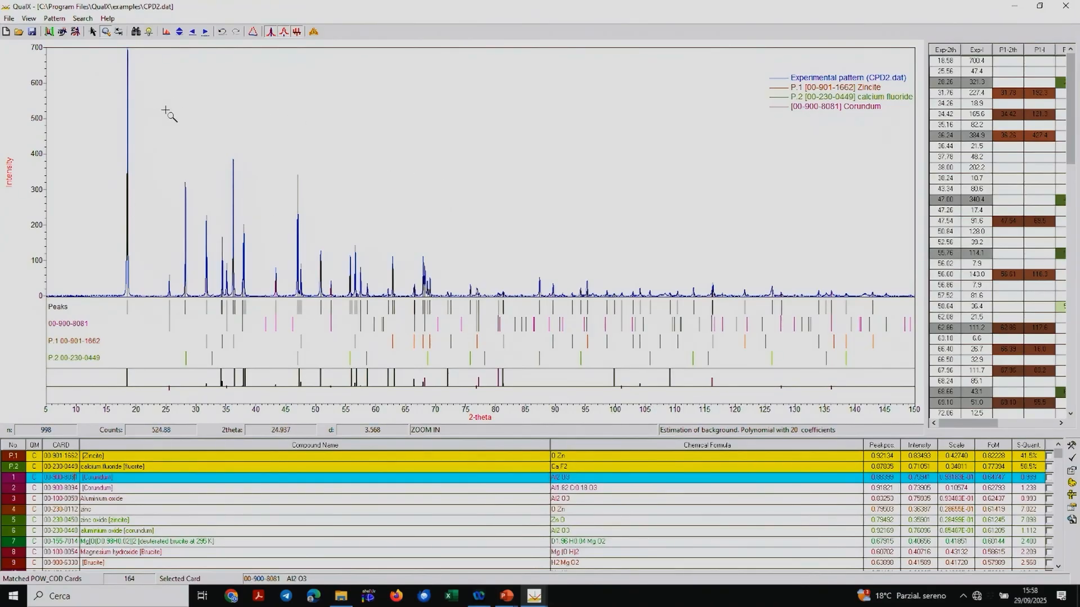
# Accept zinc oxide 00-230-0450 and Corundum 00-900-8081 as additional phases of CPD2.dat.
pyautogui.moveTo(210, 82); pyautogui.dragTo(381, 432)
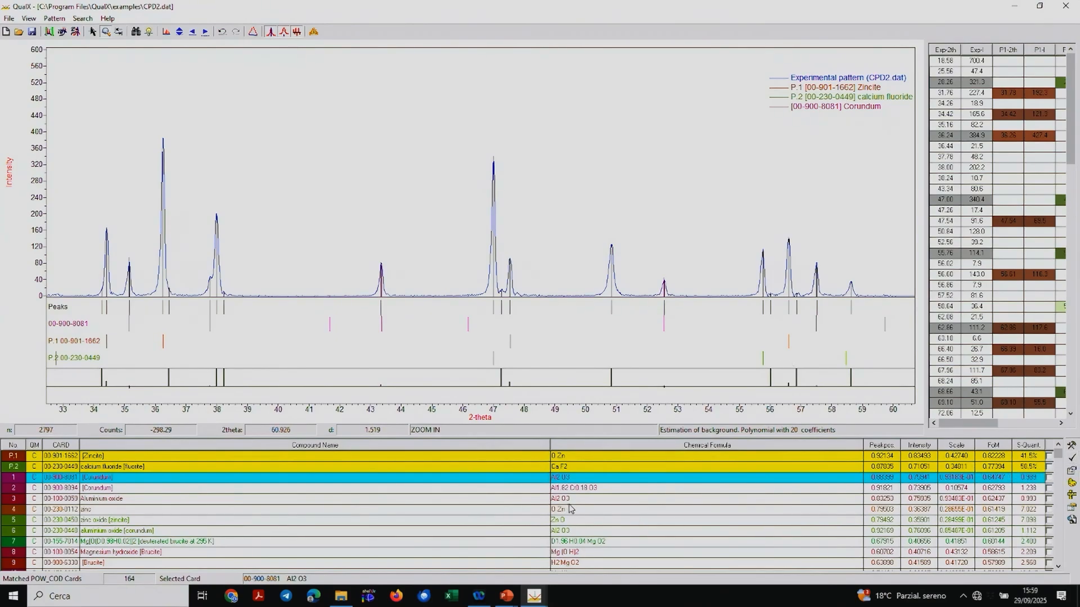
pyautogui.click(88, 521)
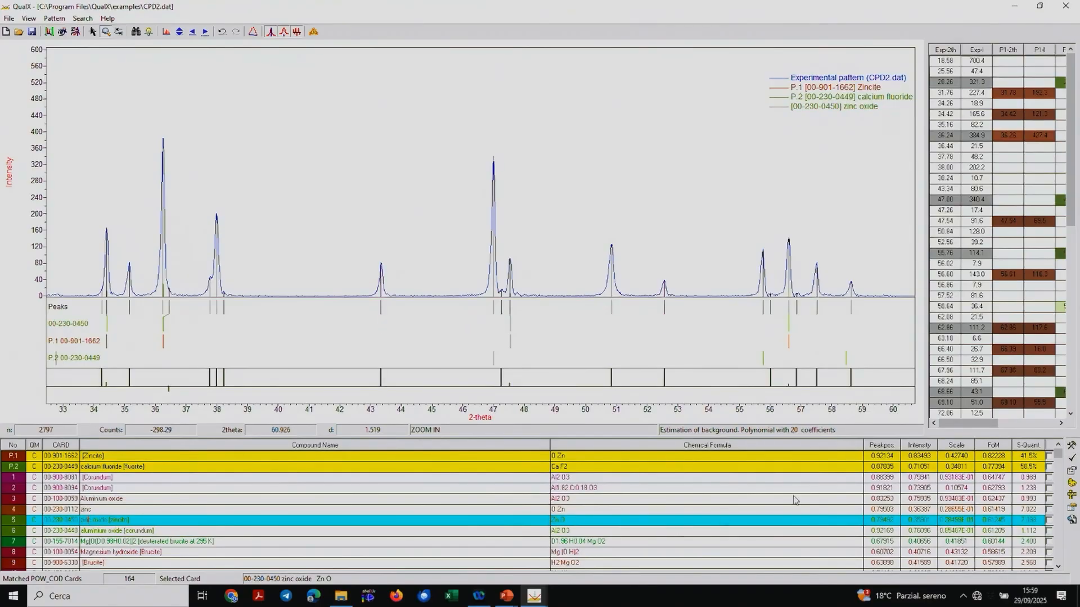
pyautogui.click(1070, 458)
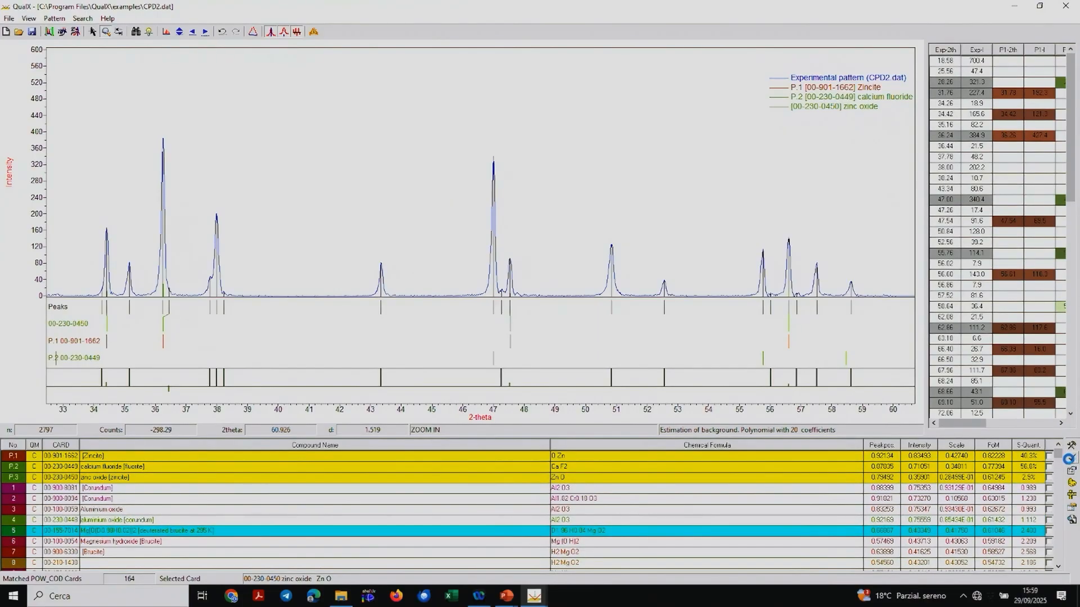
pyautogui.click(1019, 488)
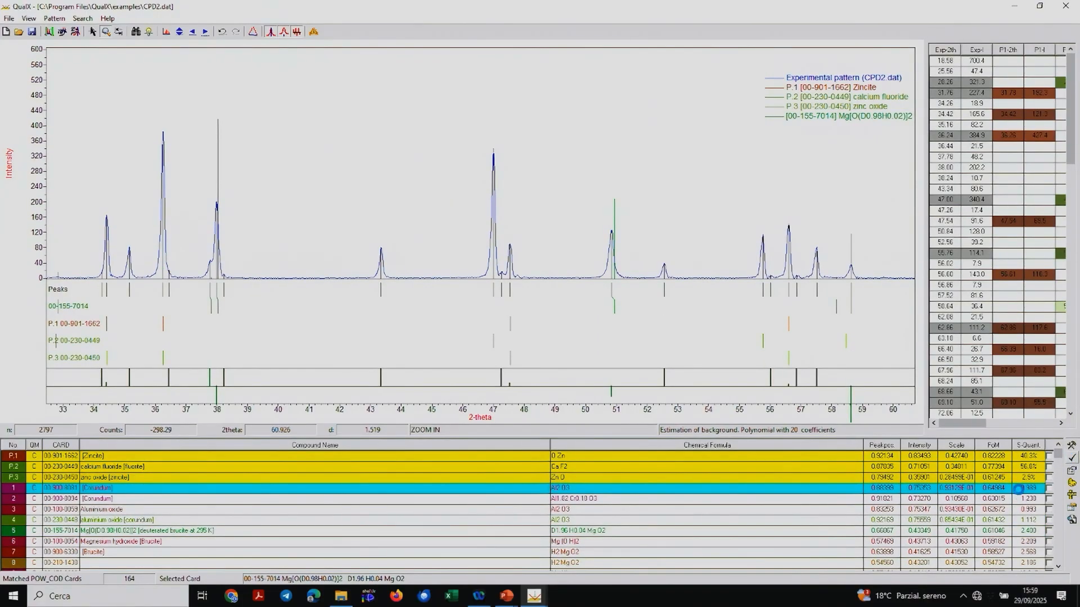
pyautogui.click(1072, 459)
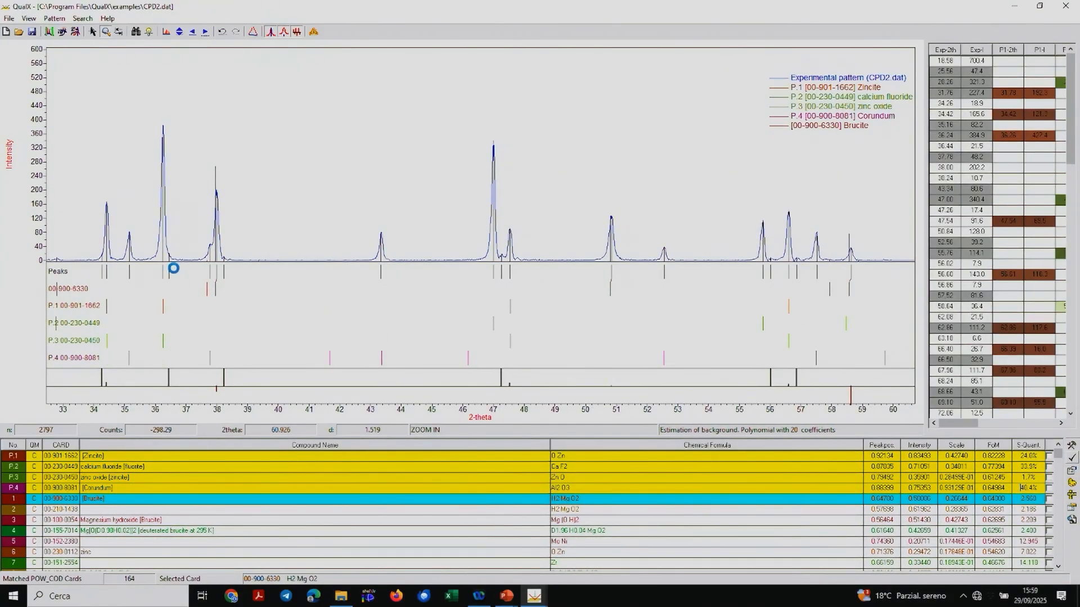
# Read the crystal data and reflection list on the Brucite card 00-900-6330, enlarging its text, and close the card.
pyautogui.click(165, 33)
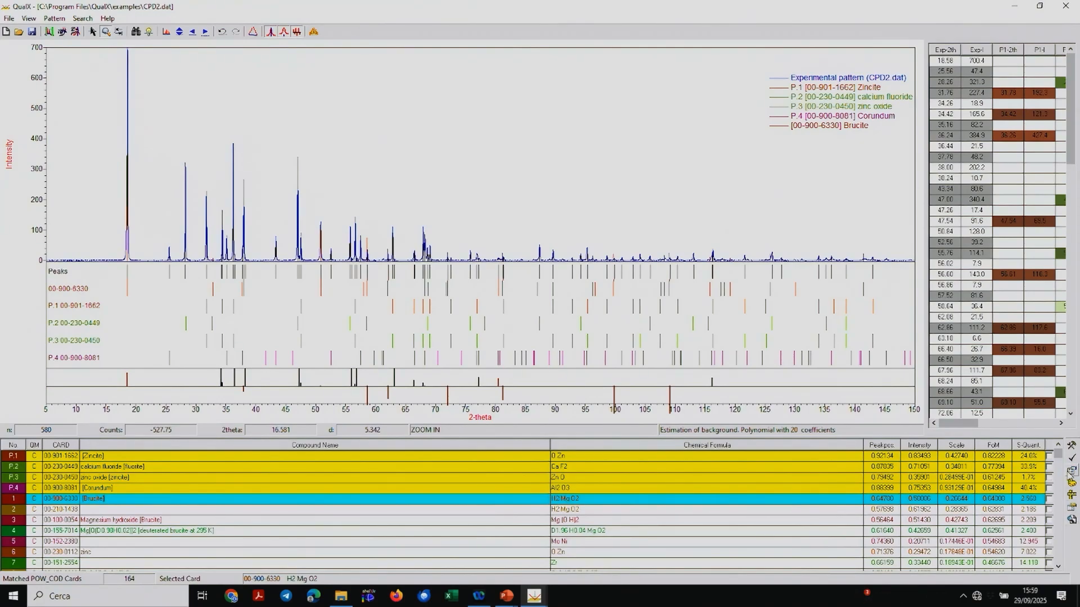
pyautogui.click(1071, 470)
pyautogui.click(282, 500)
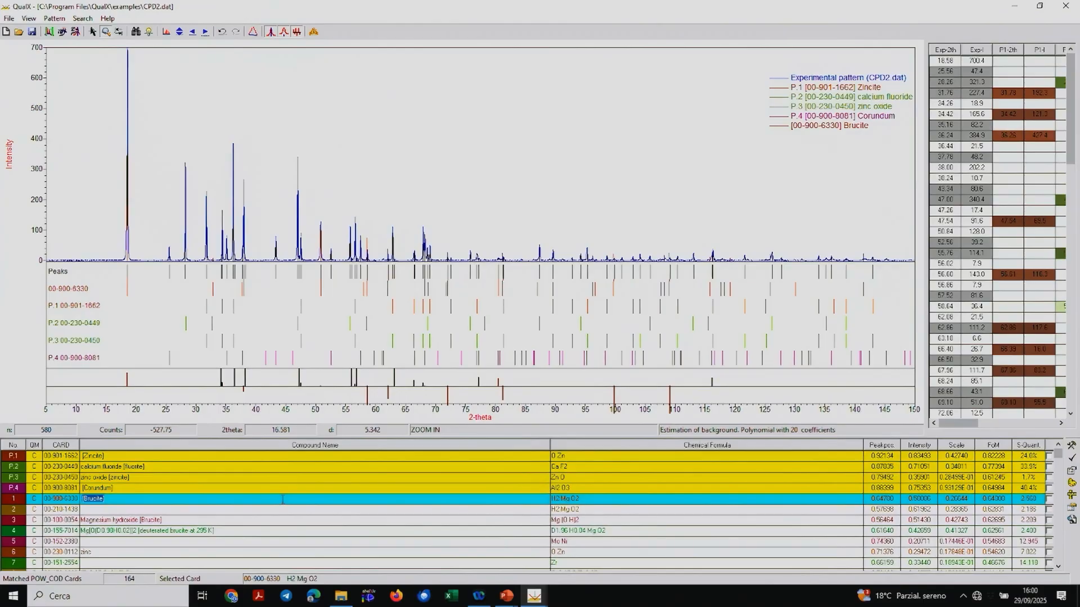
pyautogui.click(891, 499)
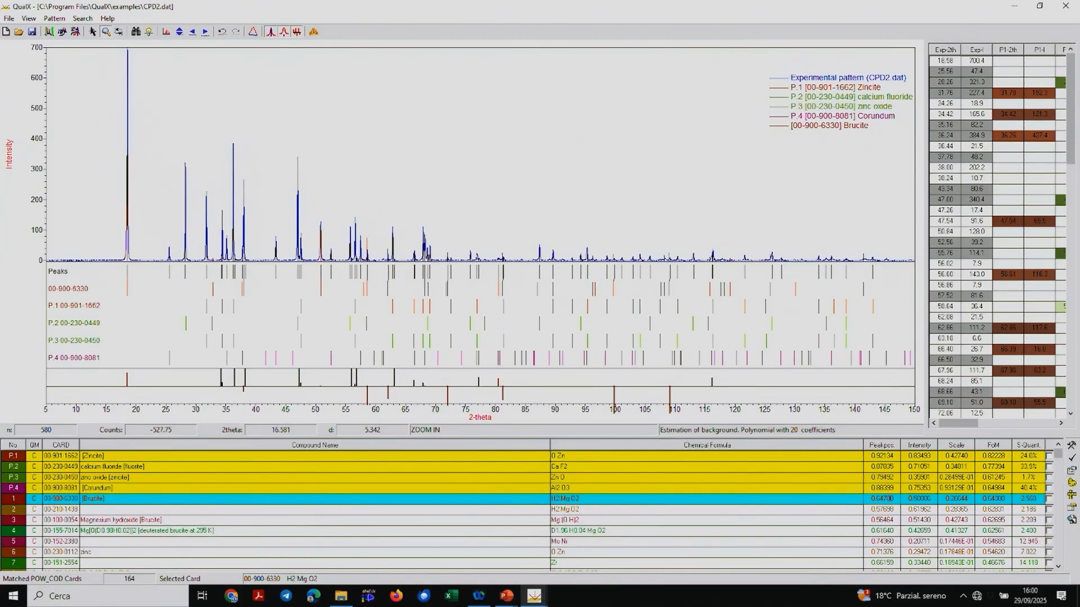
pyautogui.moveTo(532, 599)
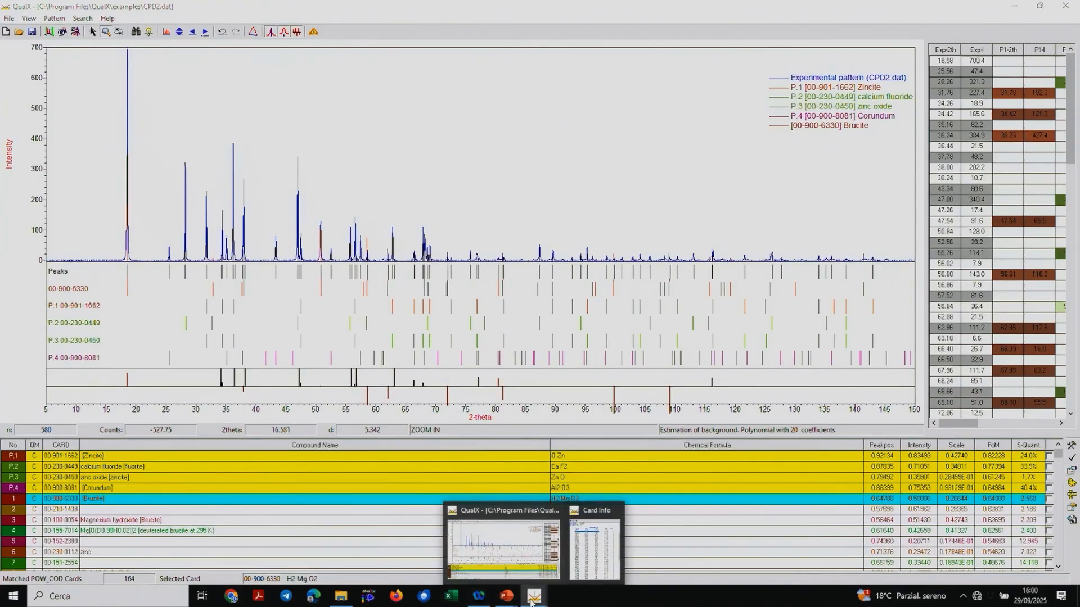
pyautogui.click(609, 553)
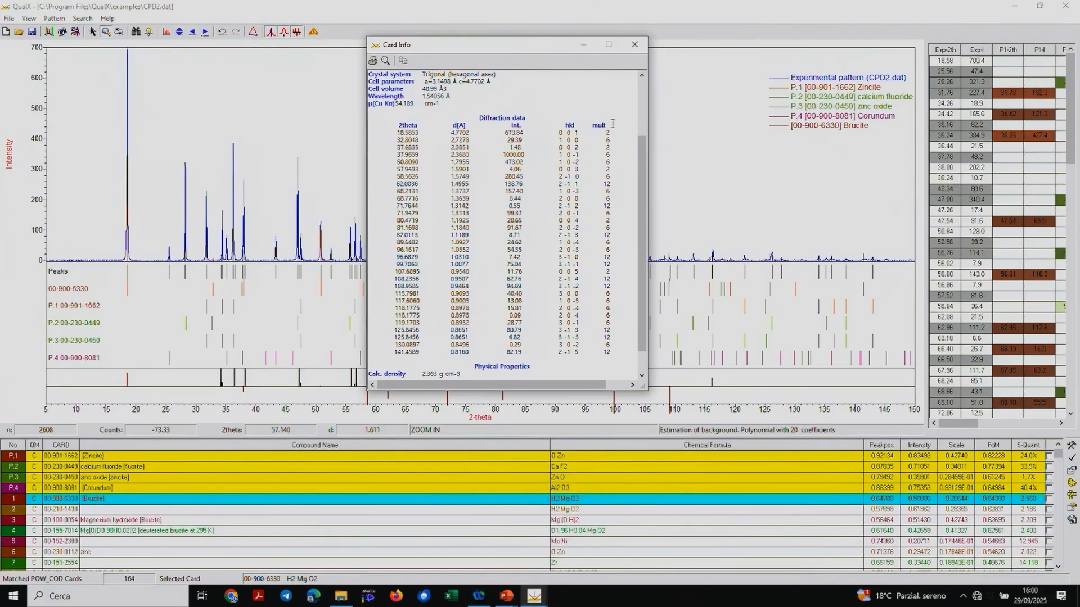
pyautogui.moveTo(642, 169); pyautogui.dragTo(642, 116)
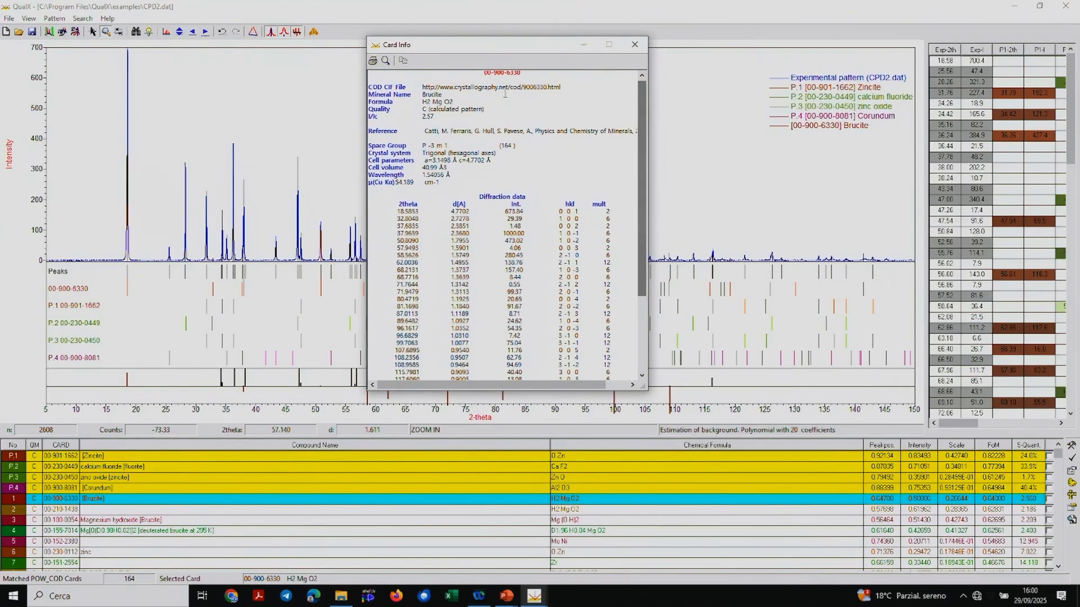
pyautogui.scroll(2, 437, 95)
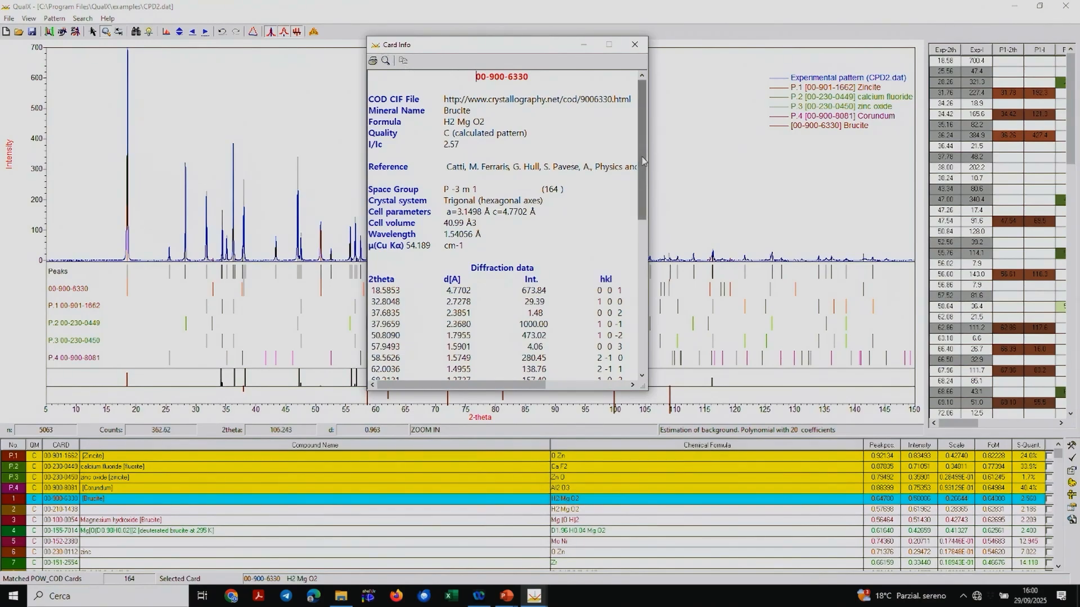
pyautogui.moveTo(643, 160); pyautogui.dragTo(643, 191)
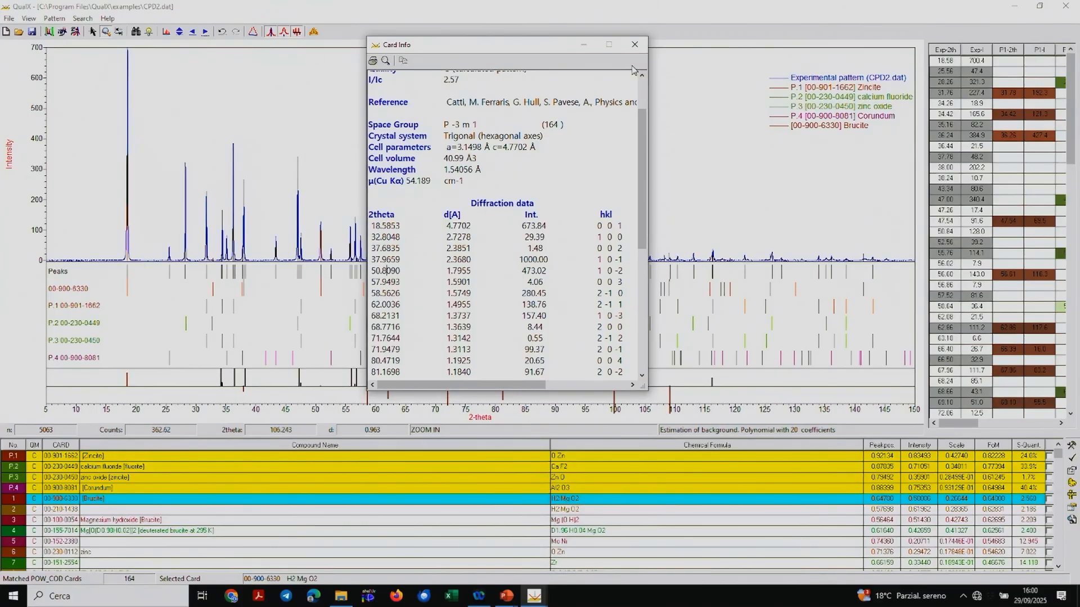
pyautogui.click(635, 44)
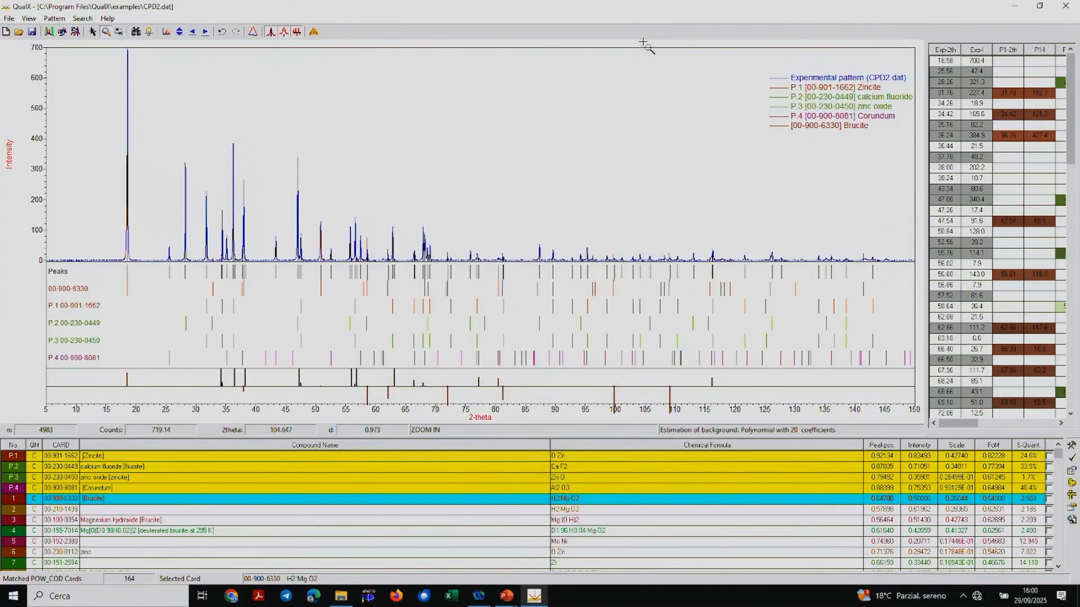
# Compare the Brucite and accepted phase lines with the CPD2.dat peaks between about 23° and 52° 2-theta.
pyautogui.moveTo(220, 118); pyautogui.dragTo(333, 430)
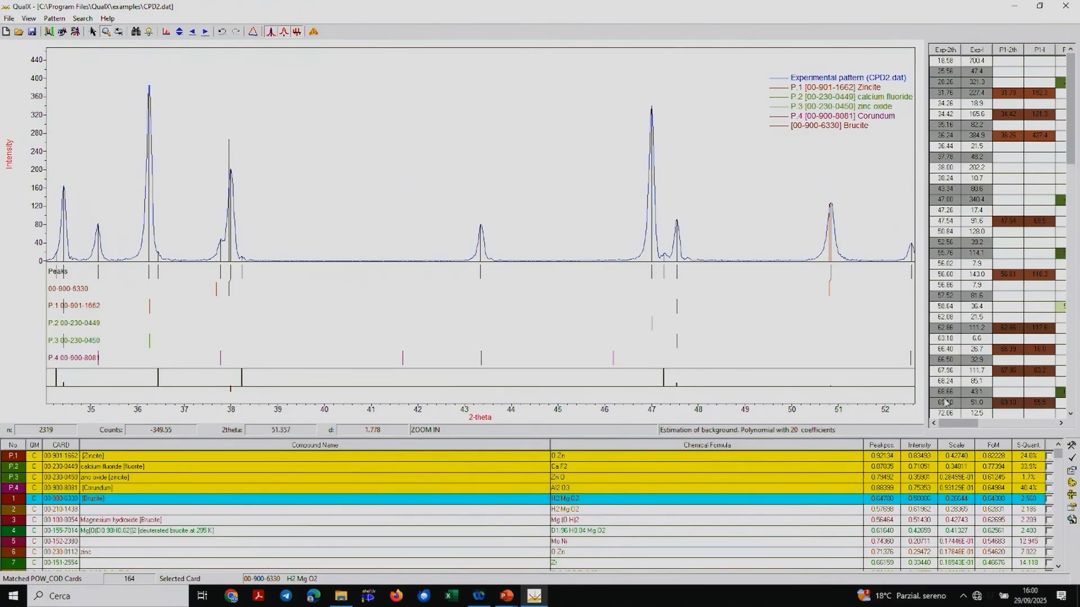
pyautogui.click(166, 33)
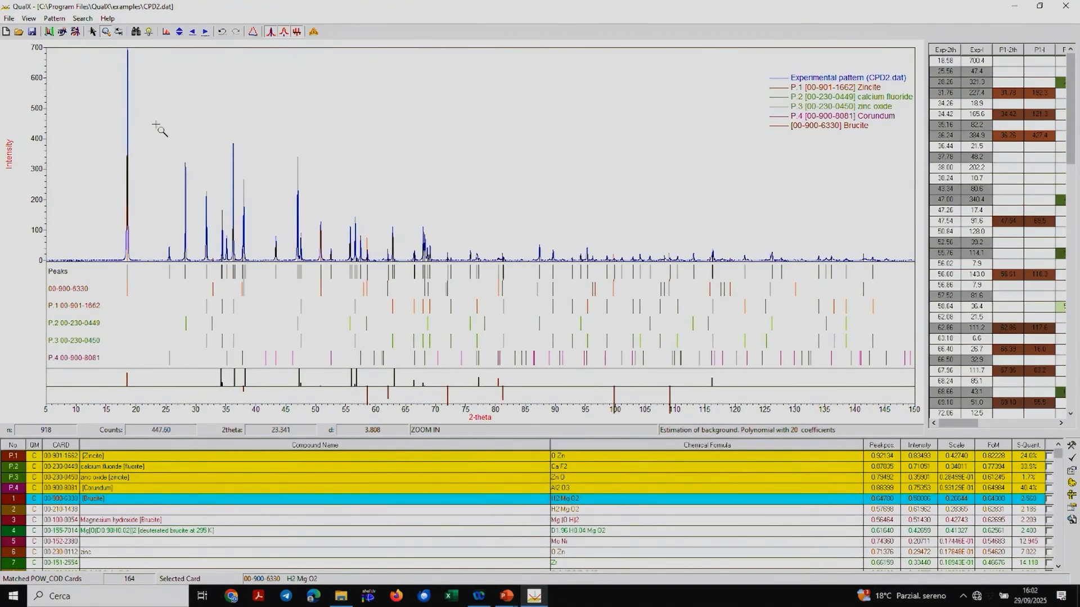
pyautogui.moveTo(157, 121); pyautogui.dragTo(329, 428)
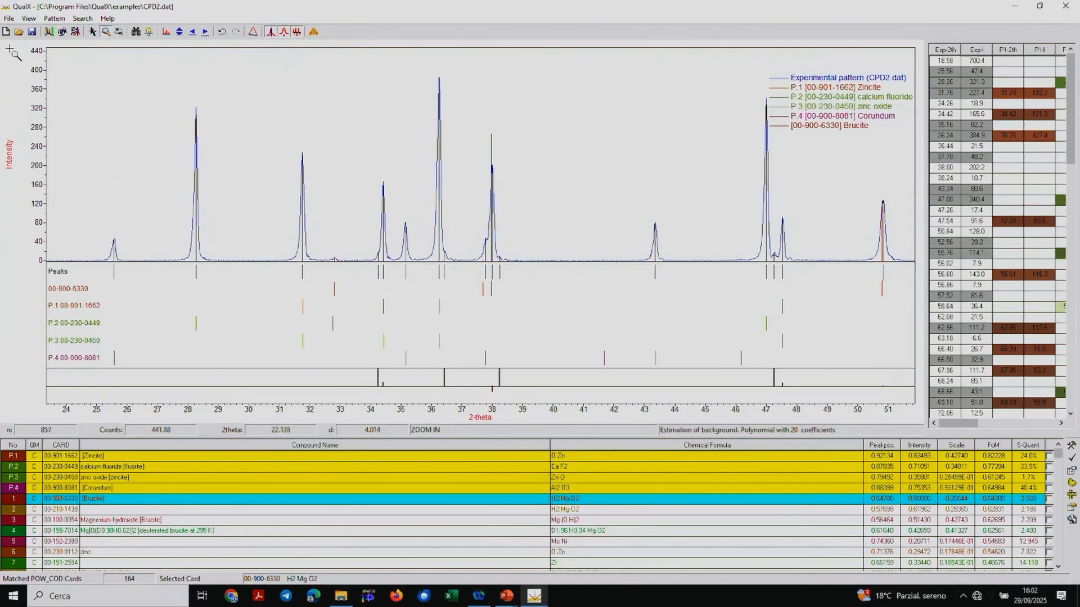
# Start a new session and import MIXT_5.dat from the examples folder, accepting the user-defined wavelength.
pyautogui.click(6, 32)
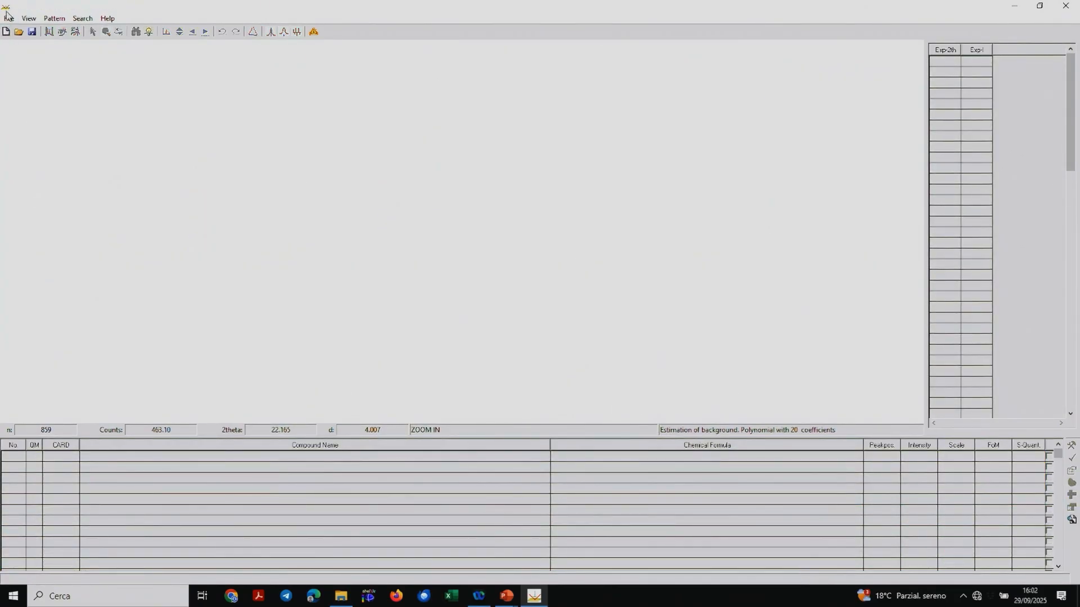
pyautogui.click(8, 19)
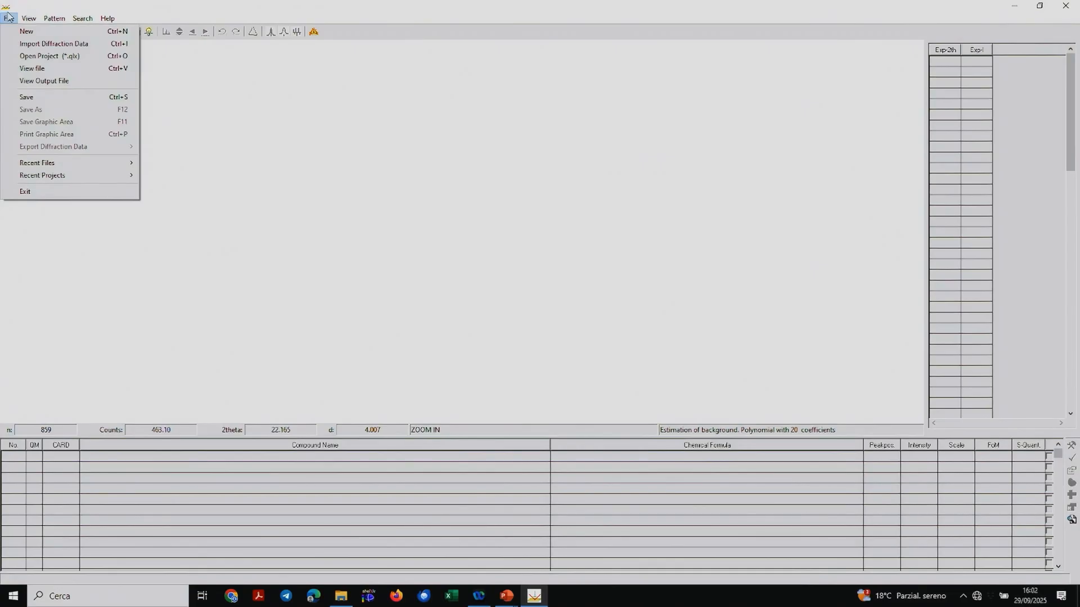
pyautogui.click(35, 44)
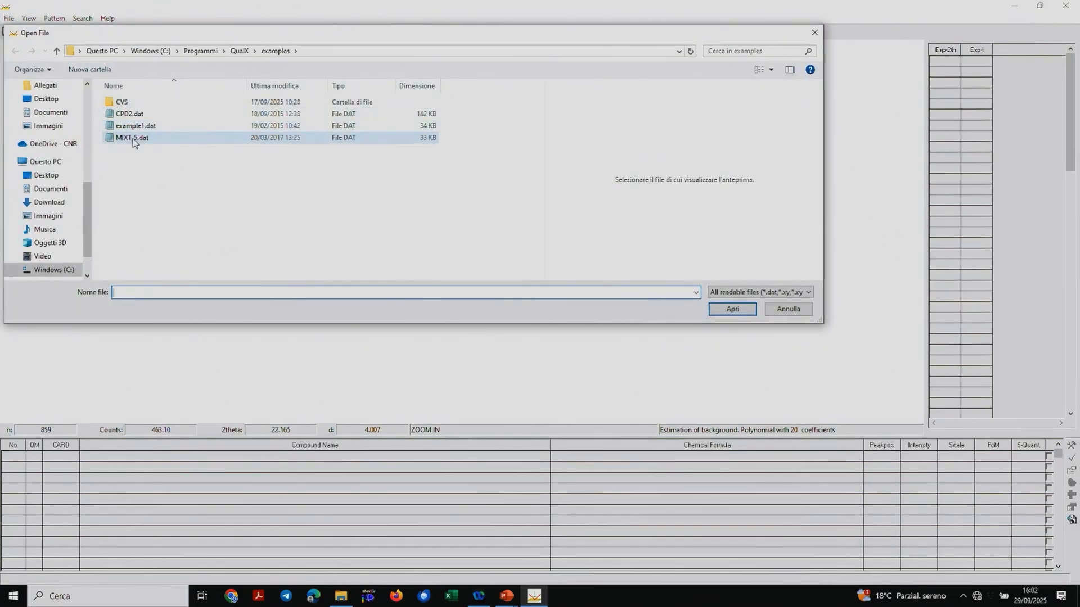
pyautogui.click(132, 139)
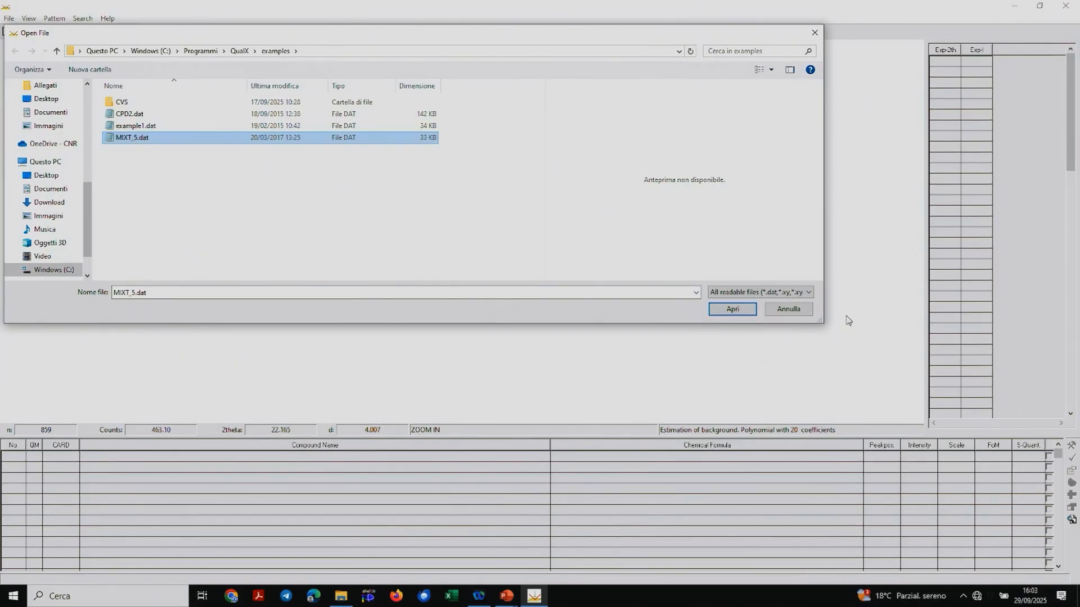
pyautogui.click(734, 310)
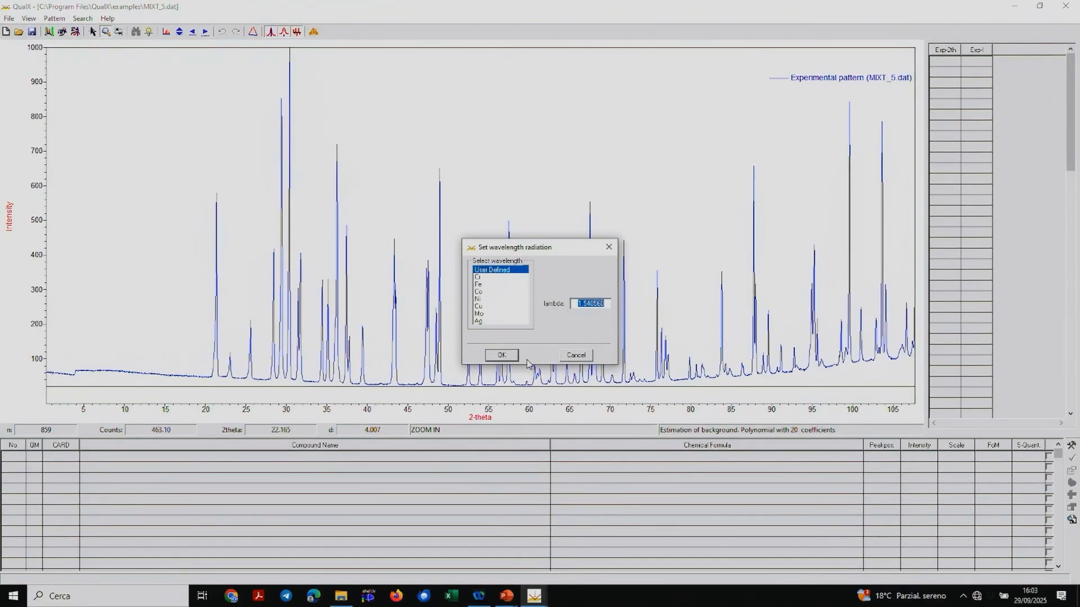
pyautogui.click(503, 355)
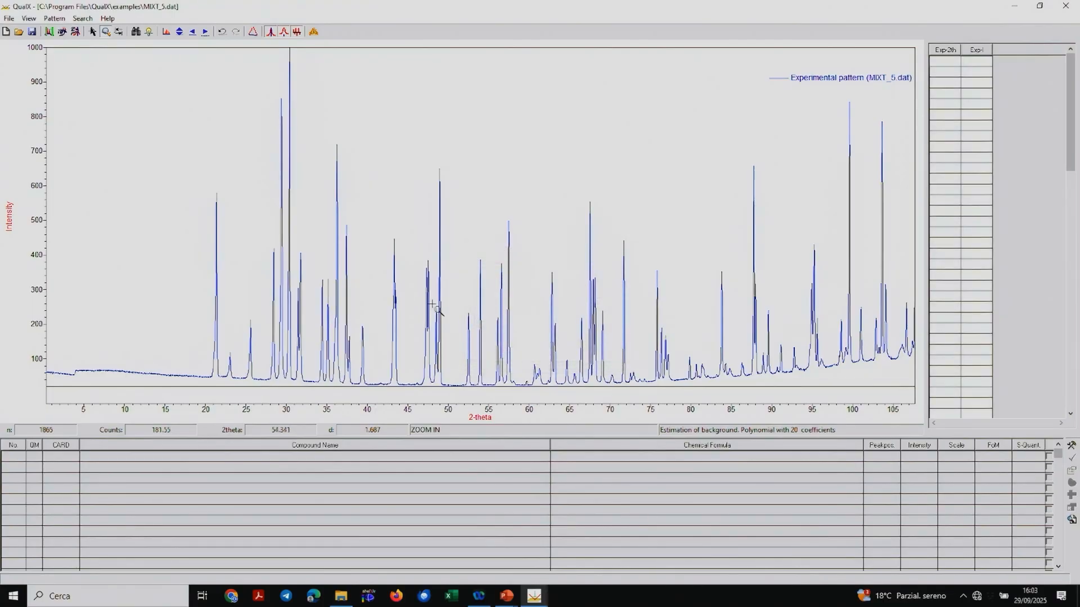
# Create a background for the MIXT_5.dat pattern, inspect its fit between about 2° and 38° 2-theta, and subtract it.
pyautogui.click(48, 21)
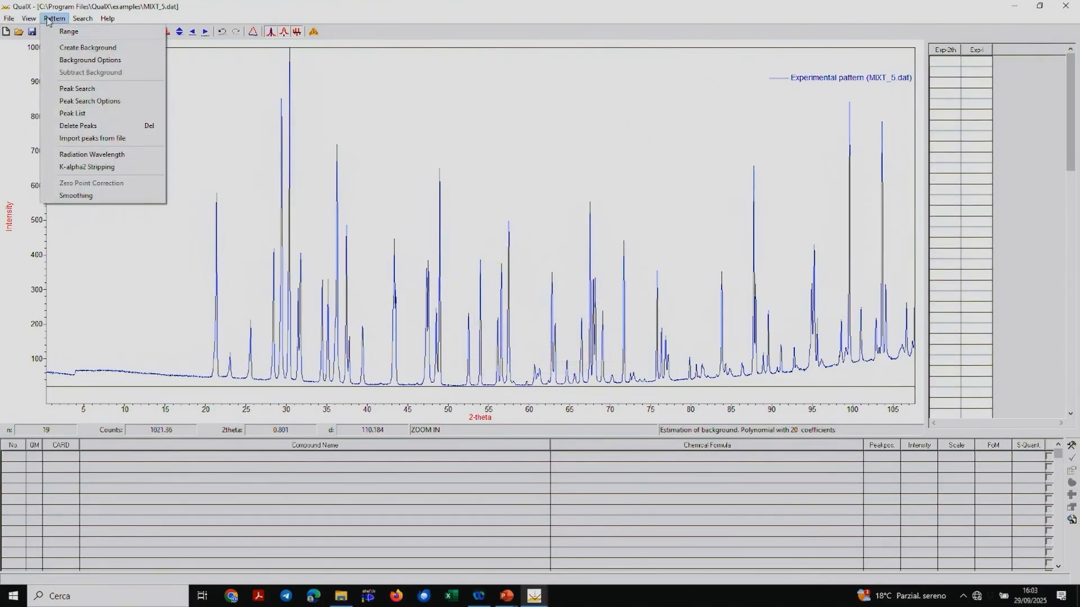
pyautogui.click(73, 51)
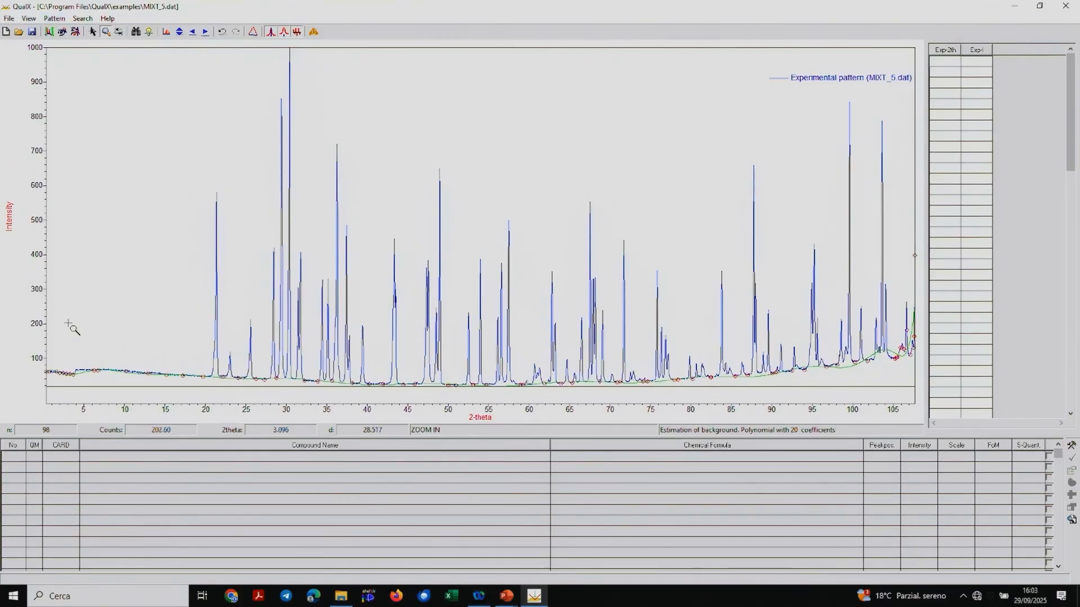
pyautogui.moveTo(68, 323); pyautogui.dragTo(349, 416)
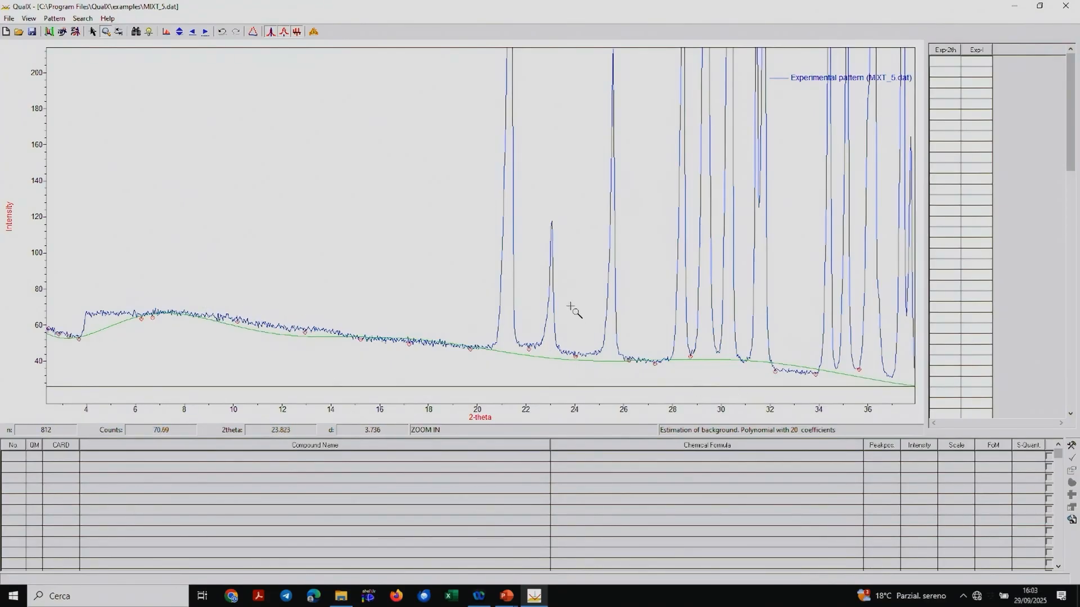
pyautogui.click(167, 33)
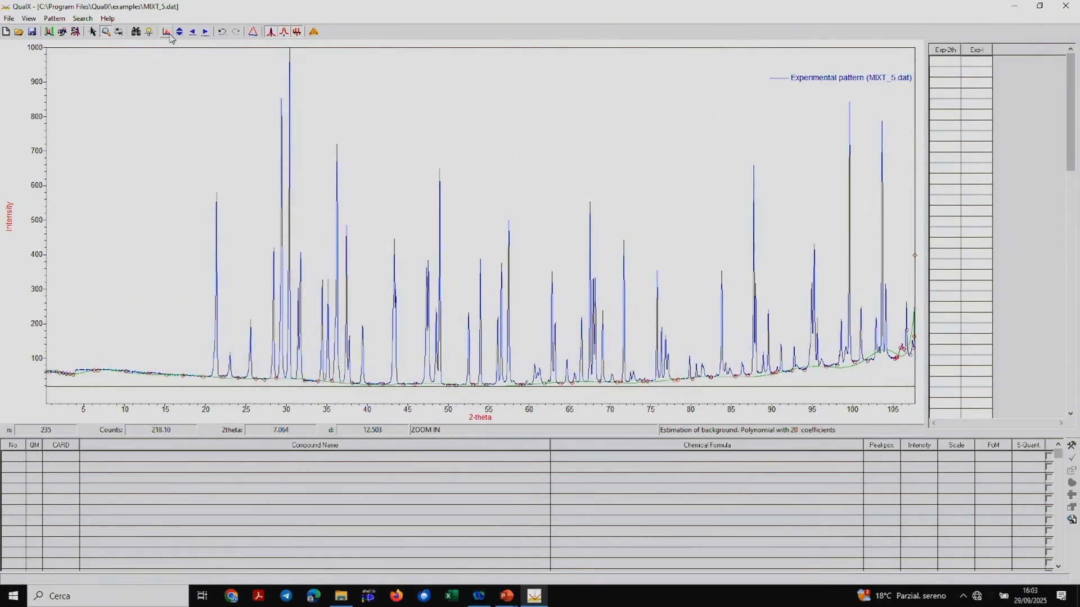
pyautogui.click(54, 19)
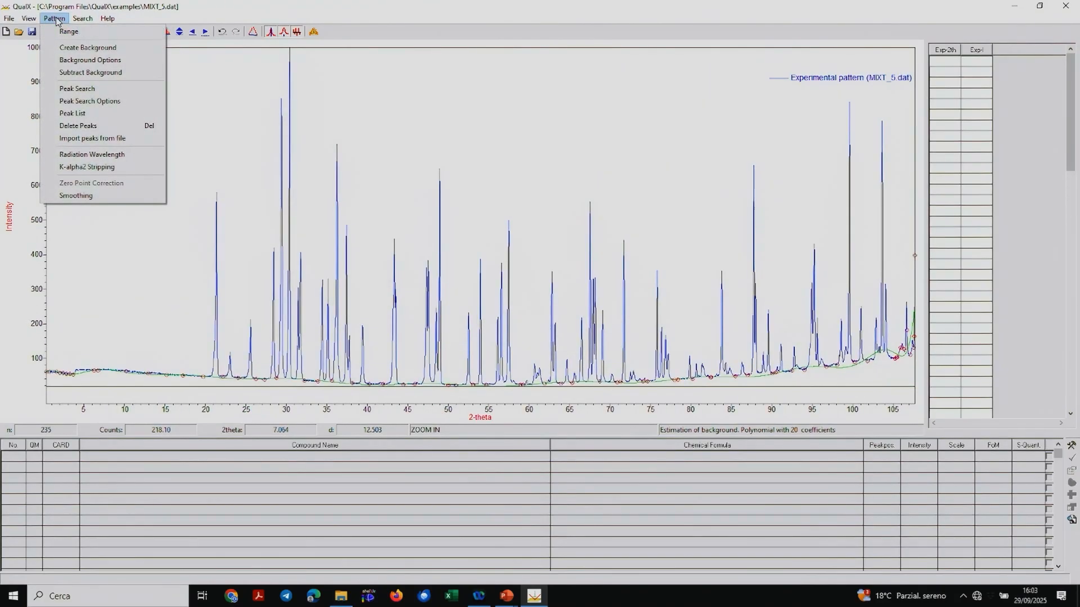
pyautogui.click(71, 73)
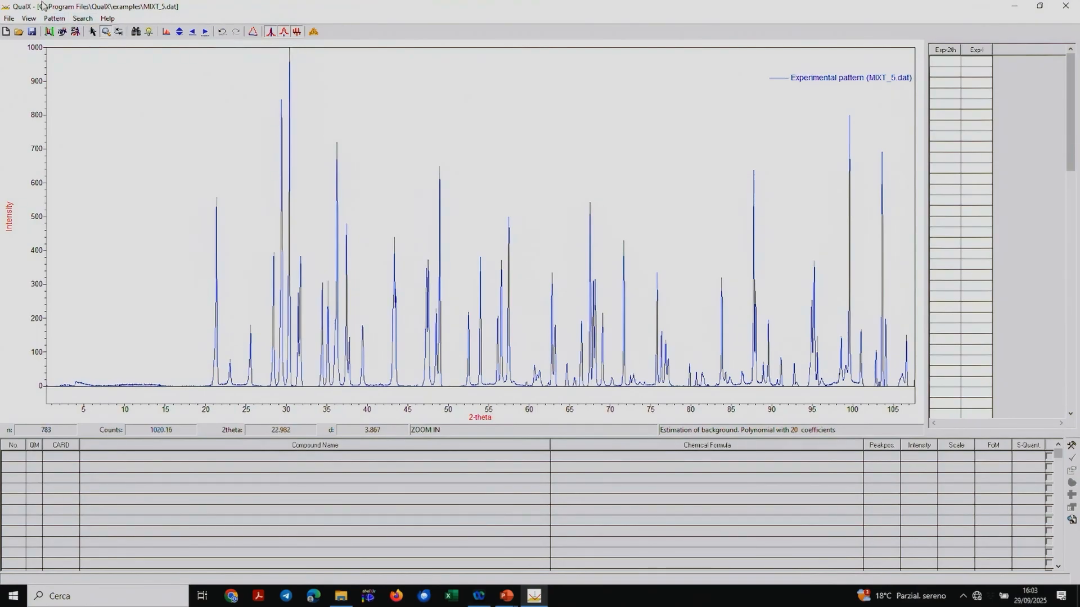
# Edit the polynomial background's points manually, adding some at about 10° and 33° and replacing one near 24° 2-theta.
pyautogui.click(51, 21)
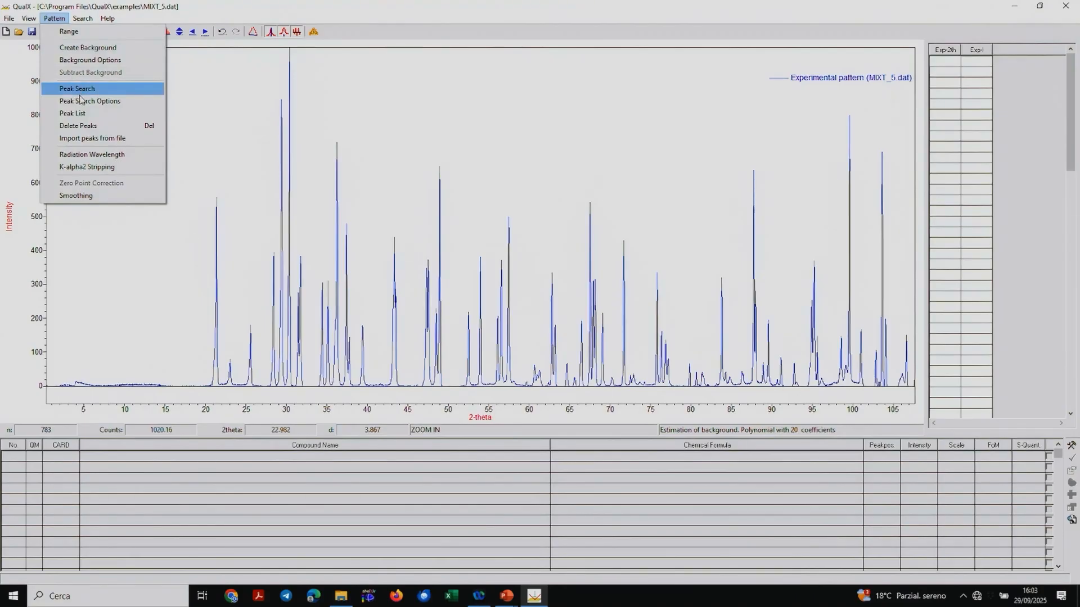
pyautogui.click(66, 60)
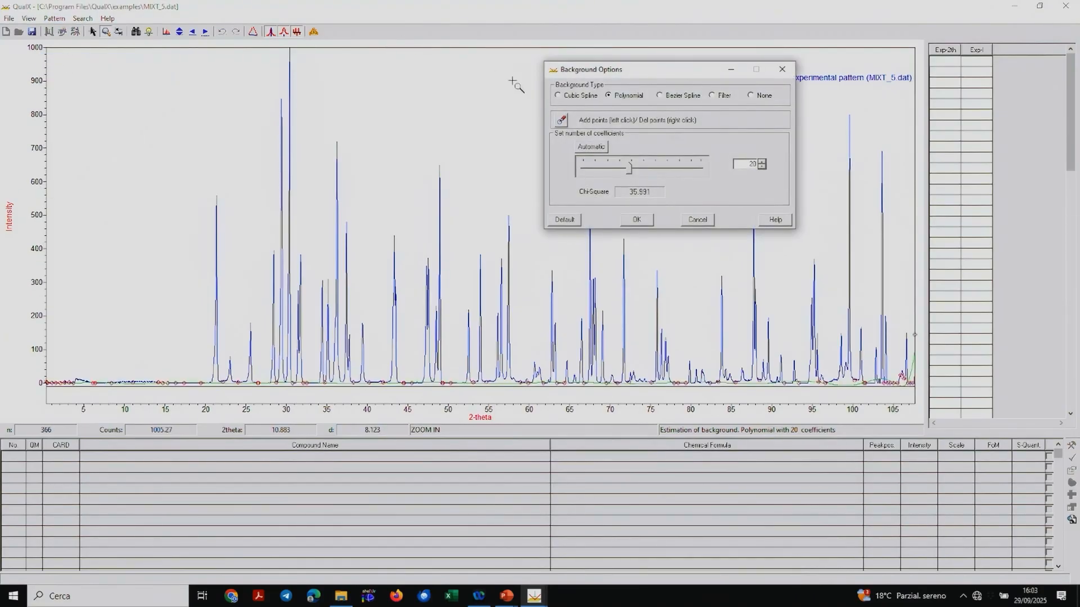
pyautogui.click(560, 121)
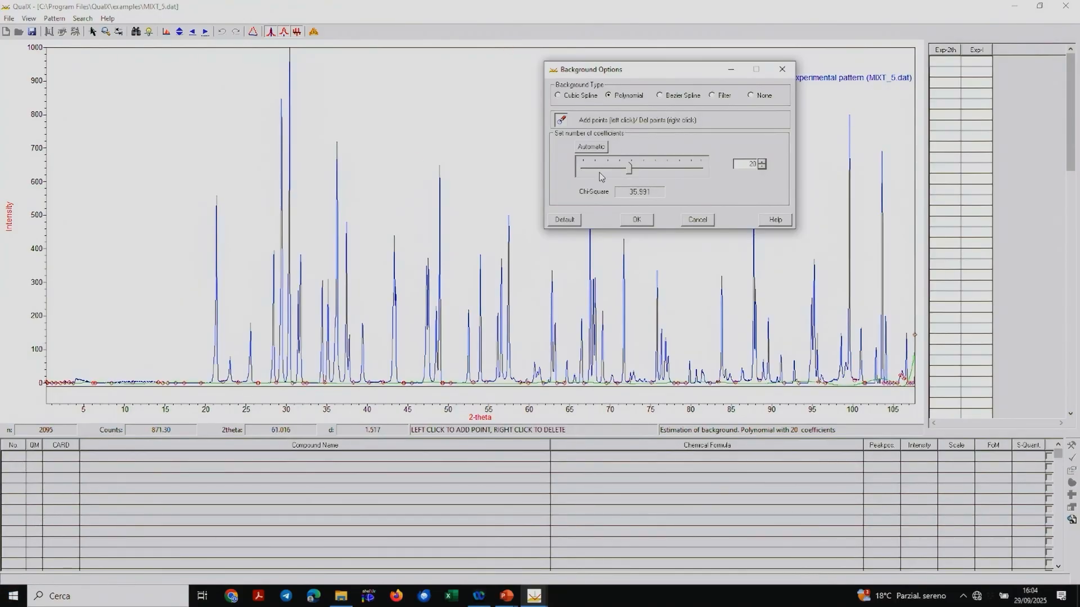
pyautogui.click(561, 121)
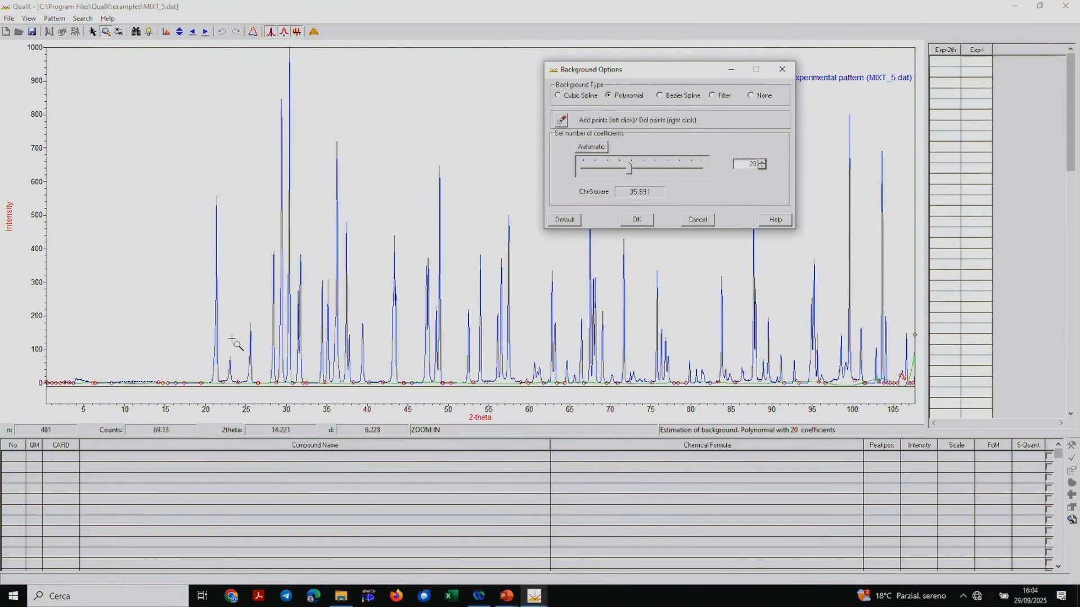
pyautogui.click(561, 120)
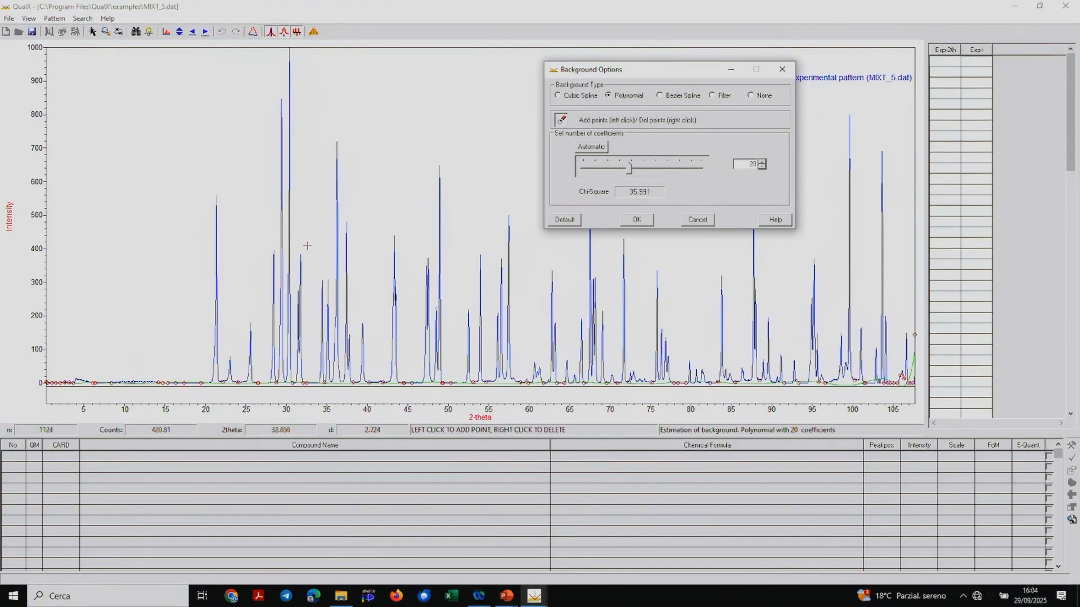
pyautogui.click(121, 388)
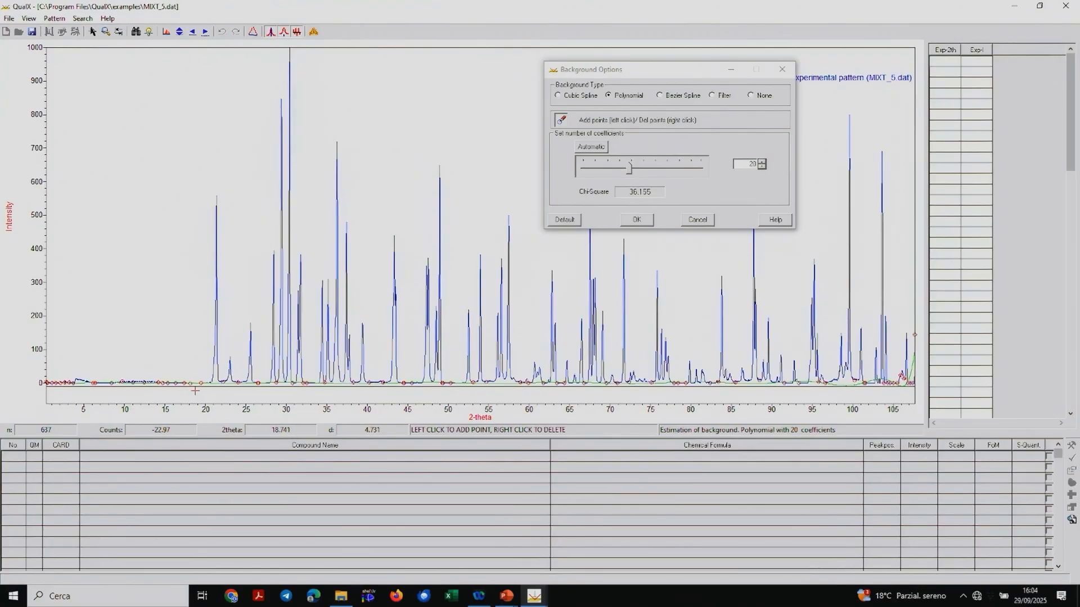
pyautogui.rightClick(240, 383)
pyautogui.click(239, 383)
pyautogui.click(313, 384)
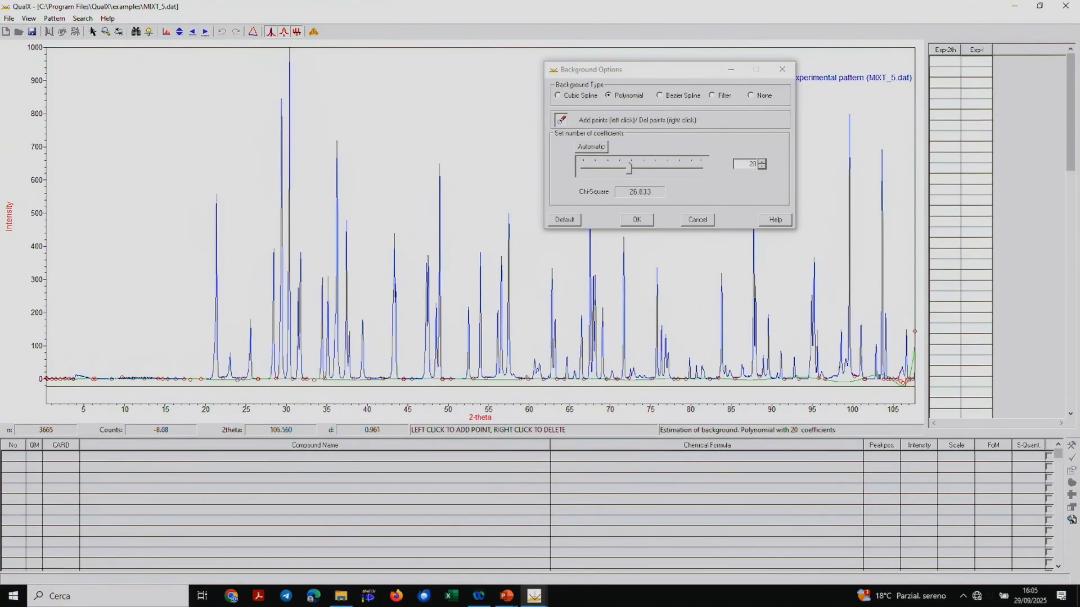
# Add background points between about 81° and 107° 2-theta, accept them, and subtract the edited background from the pattern.
pyautogui.click(905, 382)
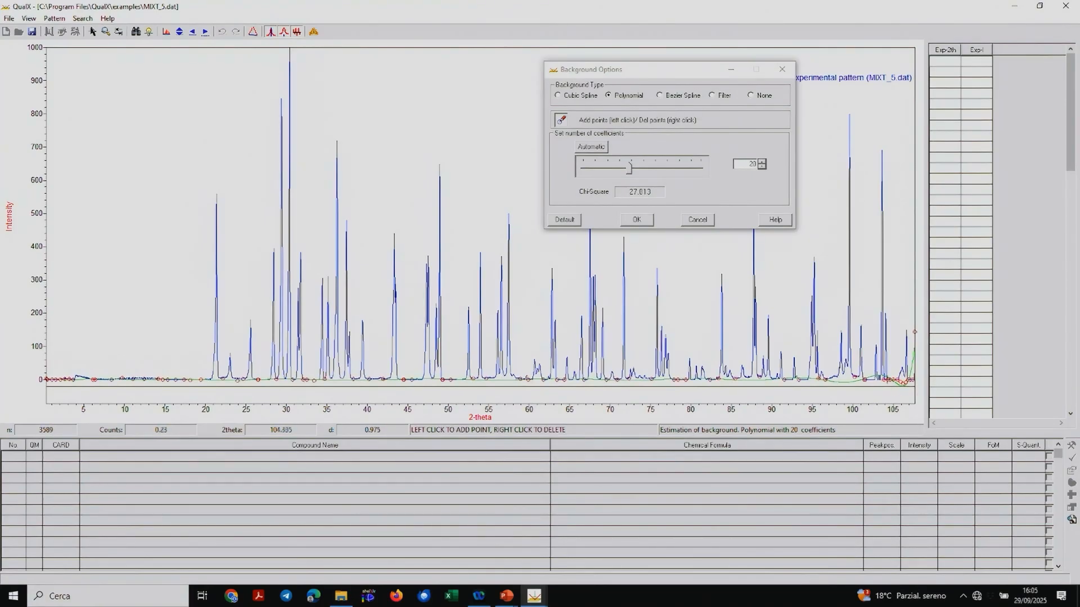
pyautogui.click(874, 383)
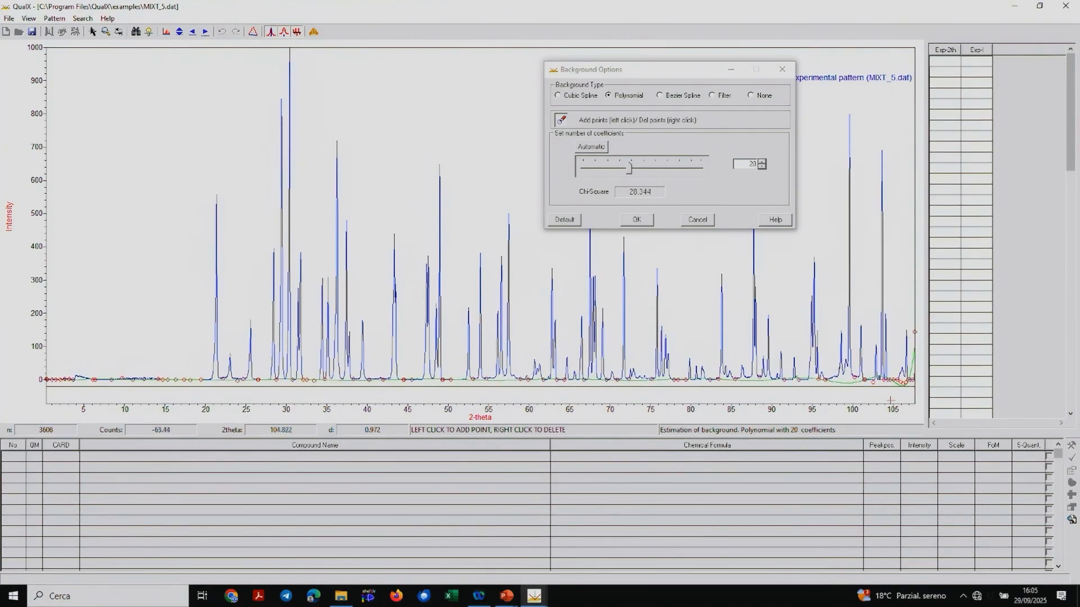
pyautogui.click(871, 383)
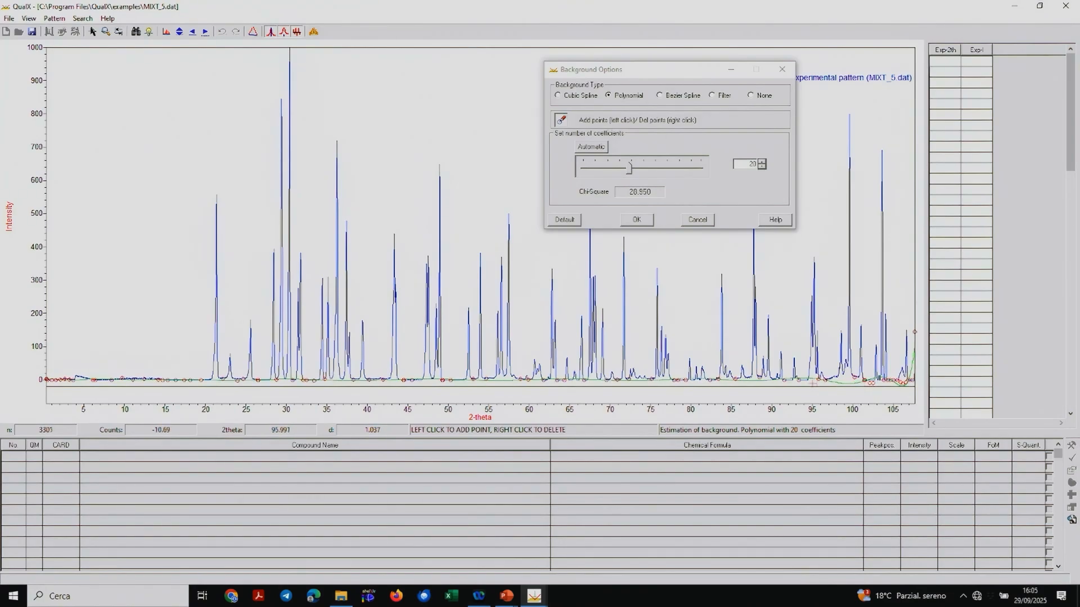
pyautogui.click(807, 382)
pyautogui.click(697, 382)
pyautogui.click(639, 220)
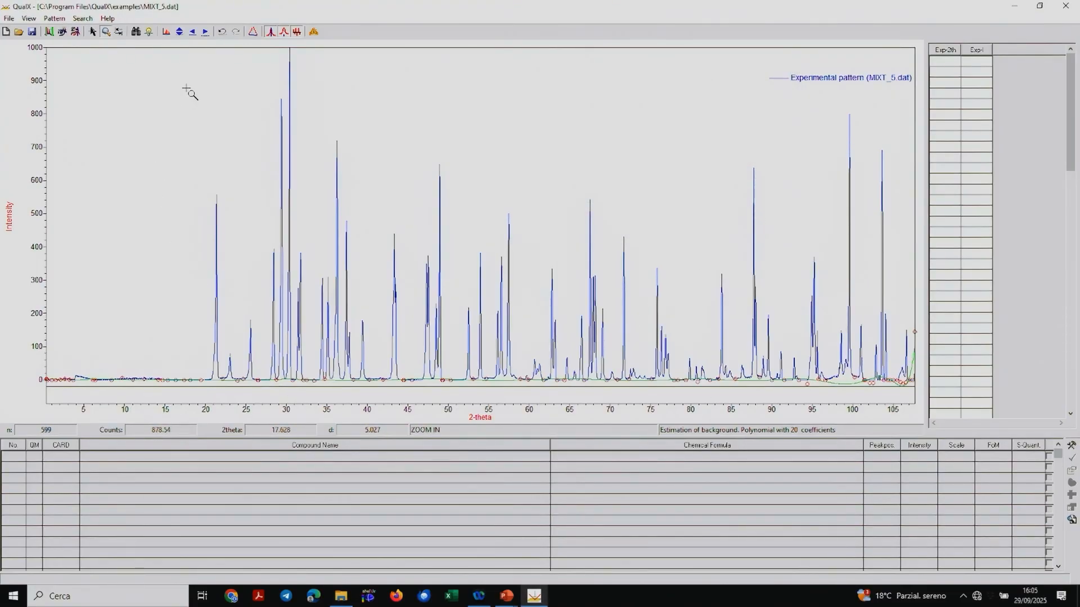
pyautogui.click(54, 18)
pyautogui.click(62, 74)
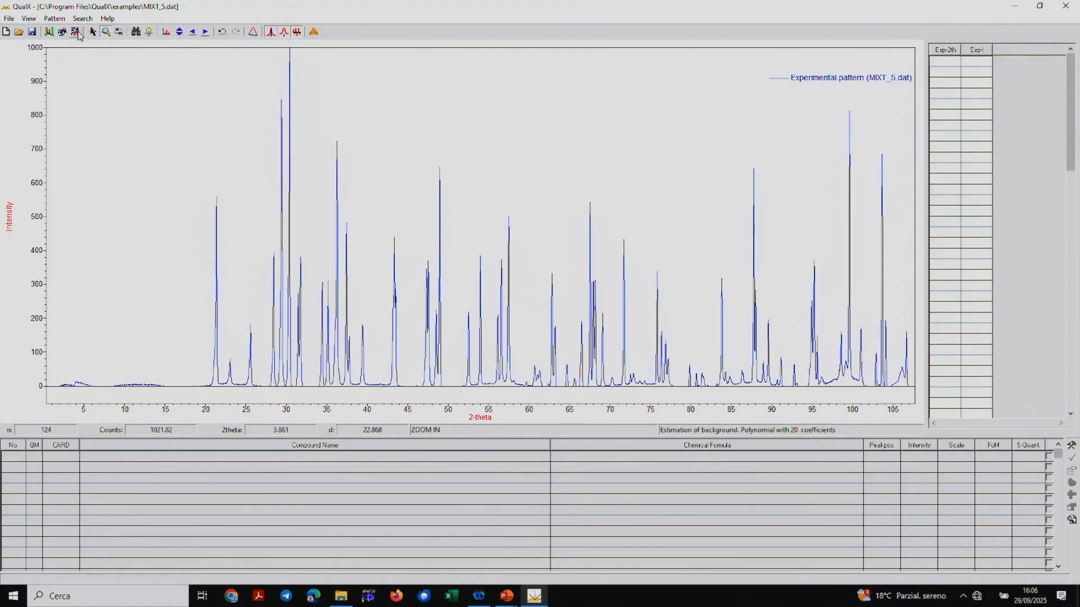
# Run a peak search on the MIXT_5.dat pattern and check the marked peaks between about 13° and 48° 2-theta.
pyautogui.click(54, 18)
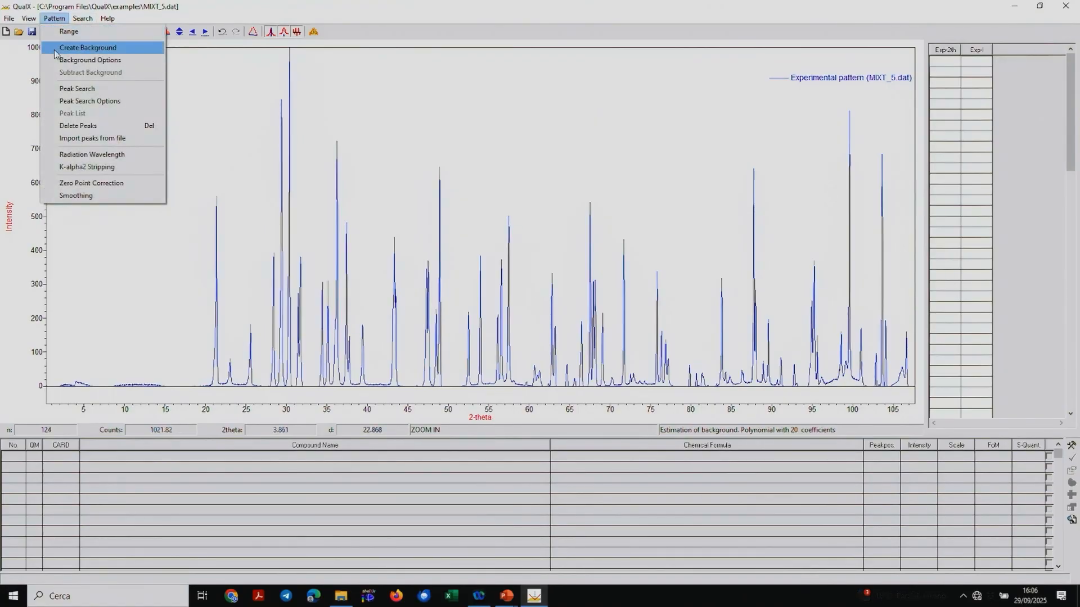
pyautogui.click(60, 90)
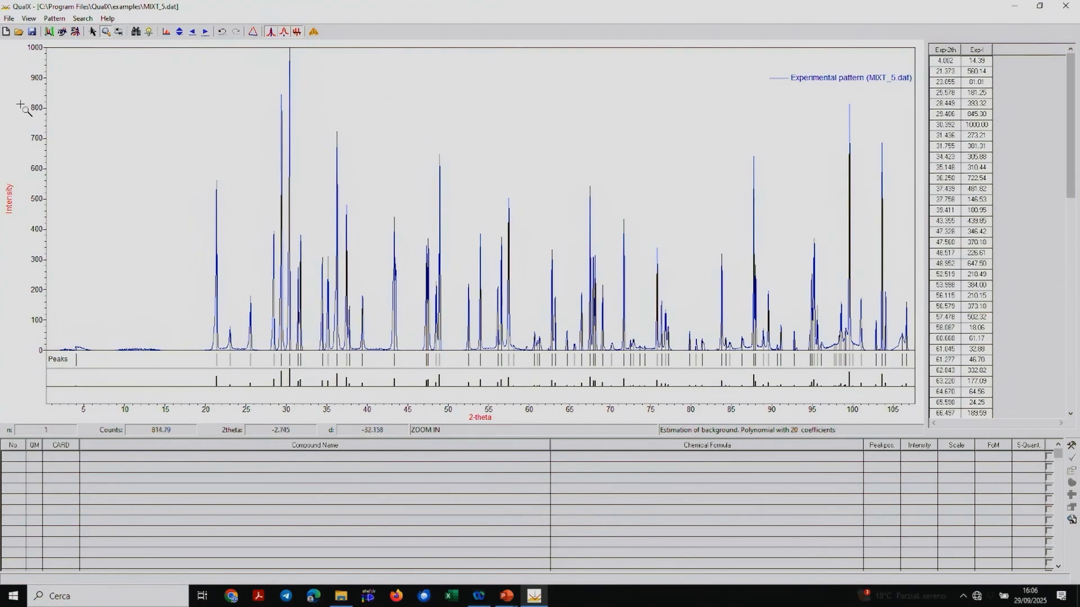
pyautogui.moveTo(145, 98); pyautogui.dragTo(431, 409)
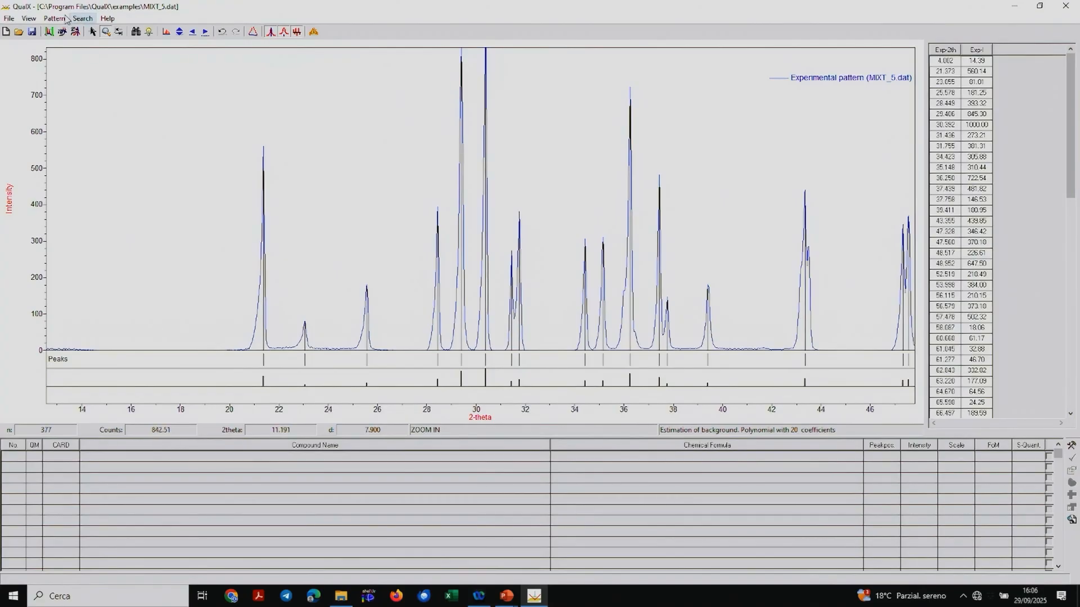
# Enable manual peak editing in the peak search conditions, and delete and re-add the peak at about 21.4° 2-theta.
pyautogui.click(54, 18)
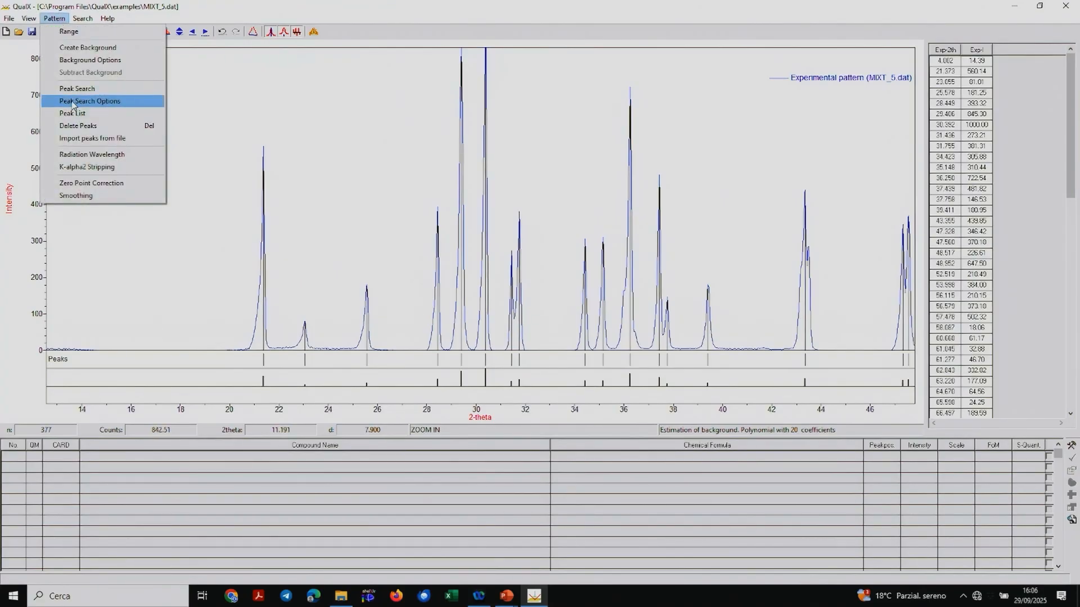
pyautogui.click(79, 101)
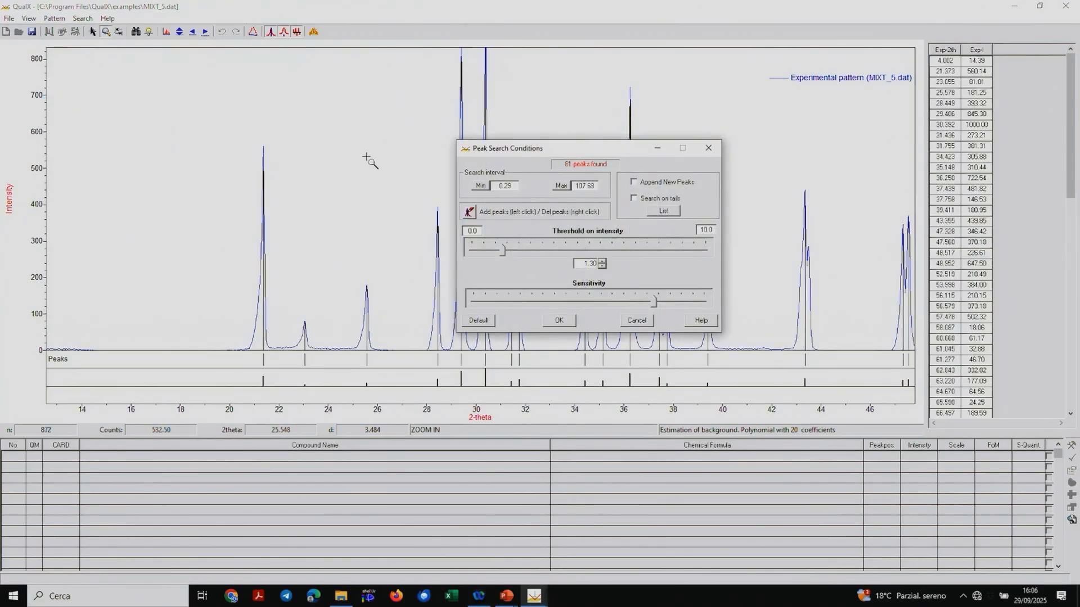
pyautogui.click(469, 212)
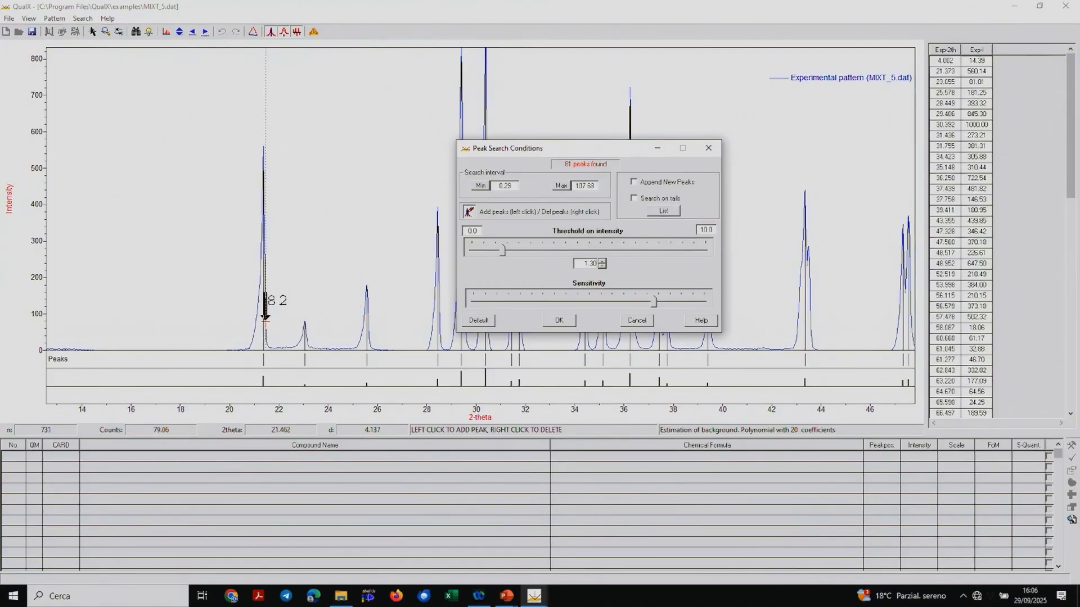
pyautogui.rightClick(265, 318)
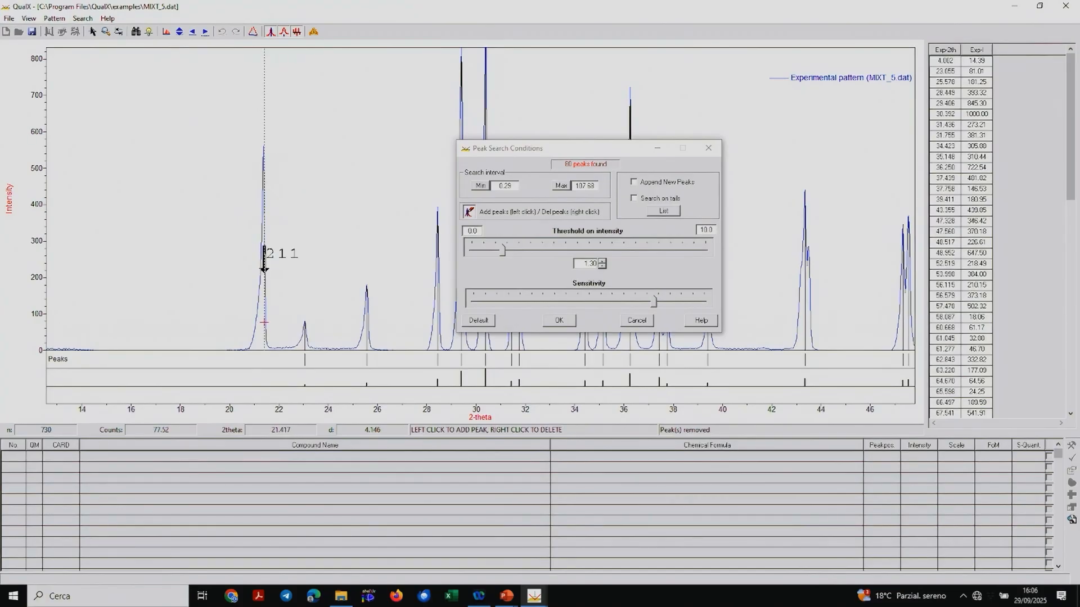
pyautogui.click(263, 322)
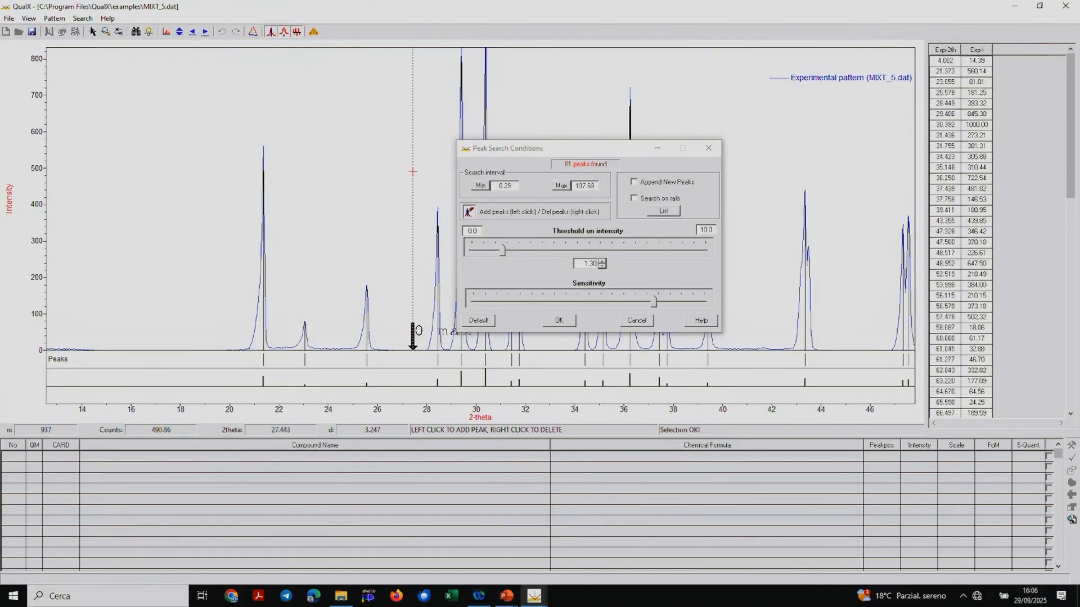
# Add the weak unmarked peak at about 59.7° 2-theta to the peak list.
pyautogui.click(205, 34)
pyautogui.click(204, 34)
pyautogui.click(205, 34)
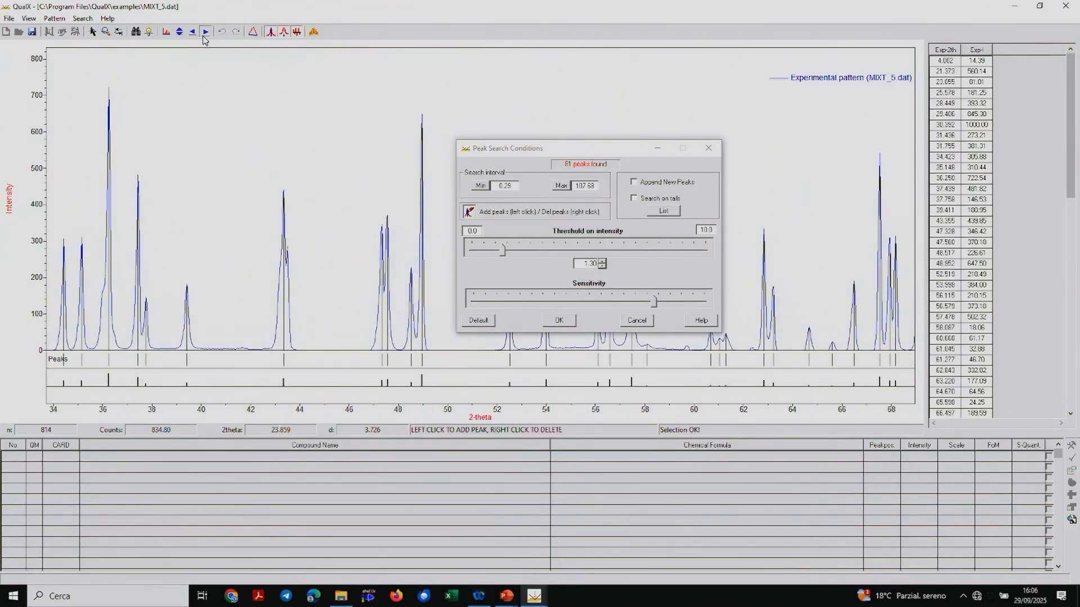
pyautogui.click(204, 33)
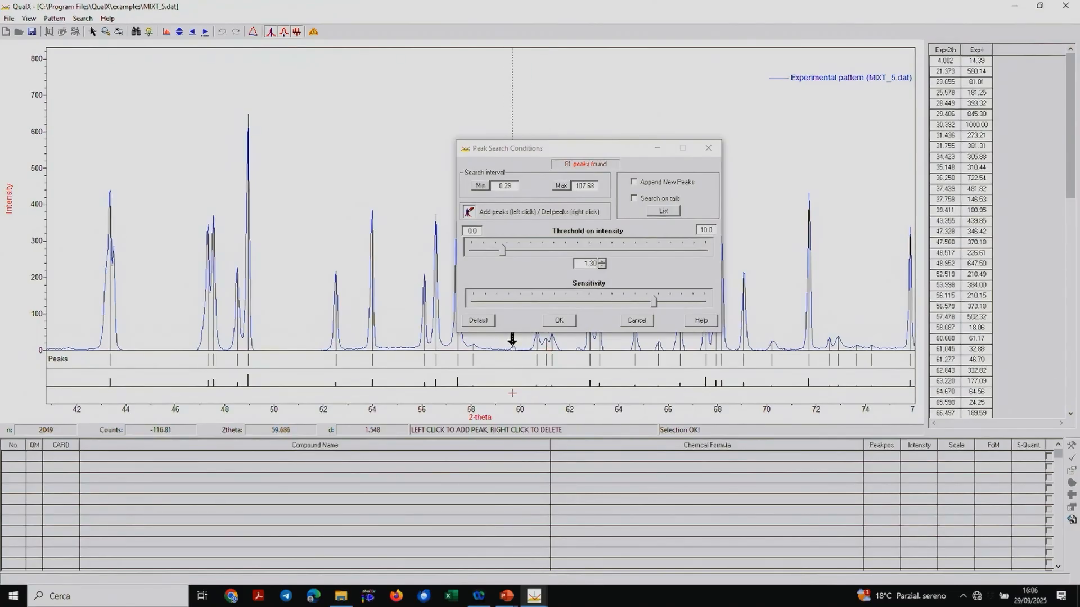
pyautogui.click(512, 340)
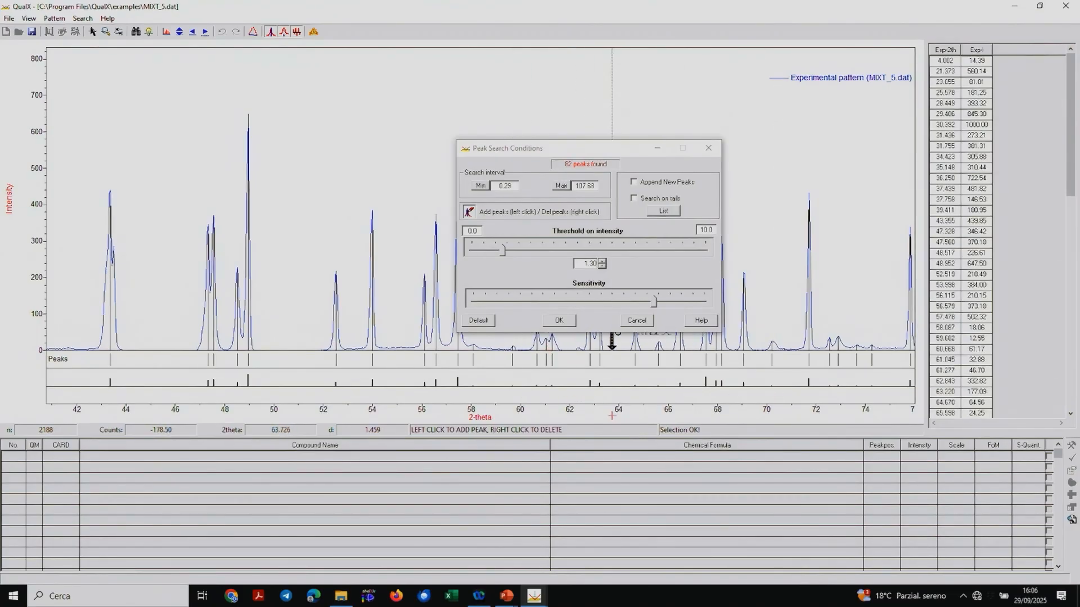
# Add the weak peak at about 62.4° 2-theta and cancel the manual edits to the peak list.
pyautogui.click(579, 358)
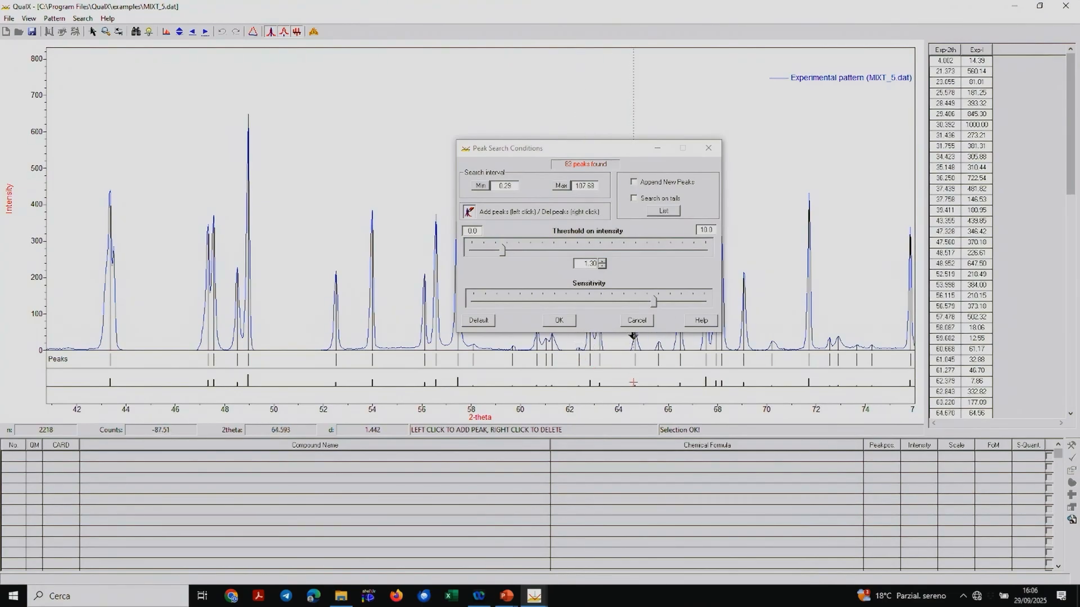
pyautogui.click(631, 322)
pyautogui.moveTo(287, 188); pyautogui.dragTo(1, 1)
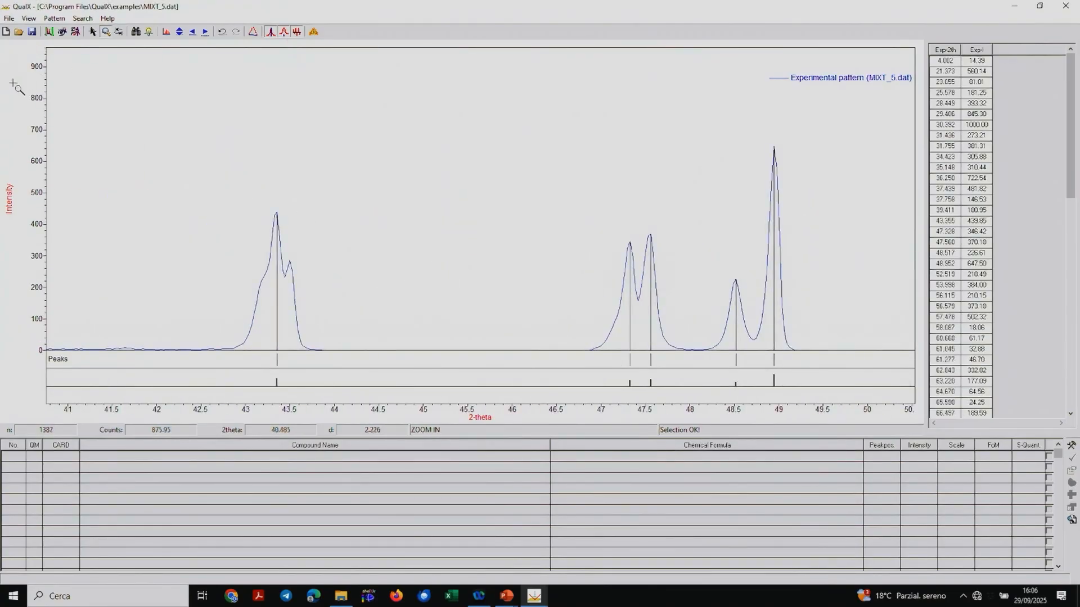
# Run Search-Match on the MIXT_5.dat pattern and accept the Lanthanum Hexaboride card 00-210-4736 as the first phase.
pyautogui.click(166, 32)
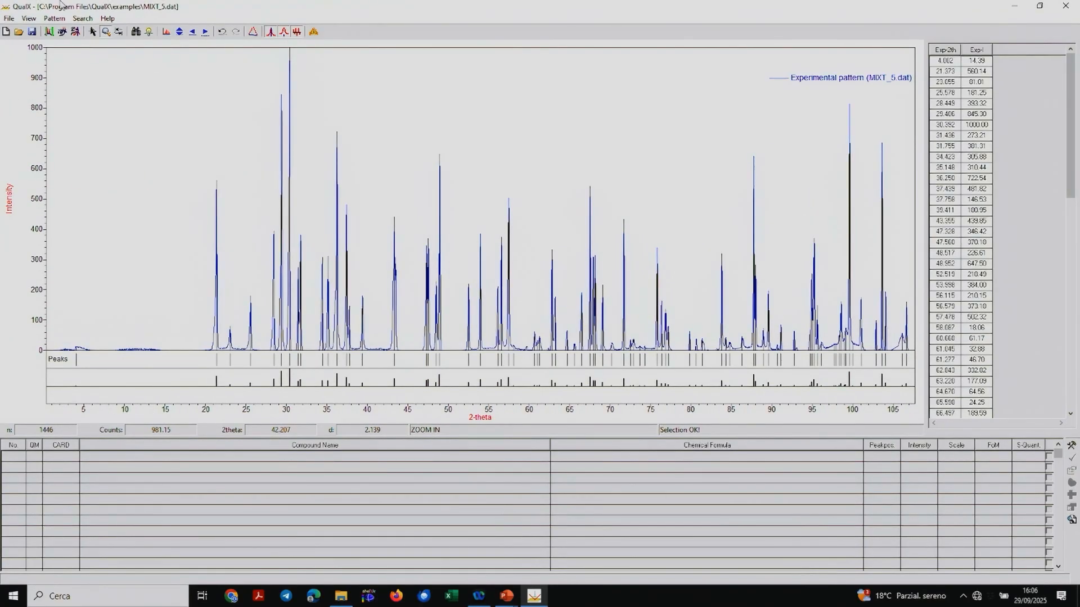
pyautogui.click(82, 19)
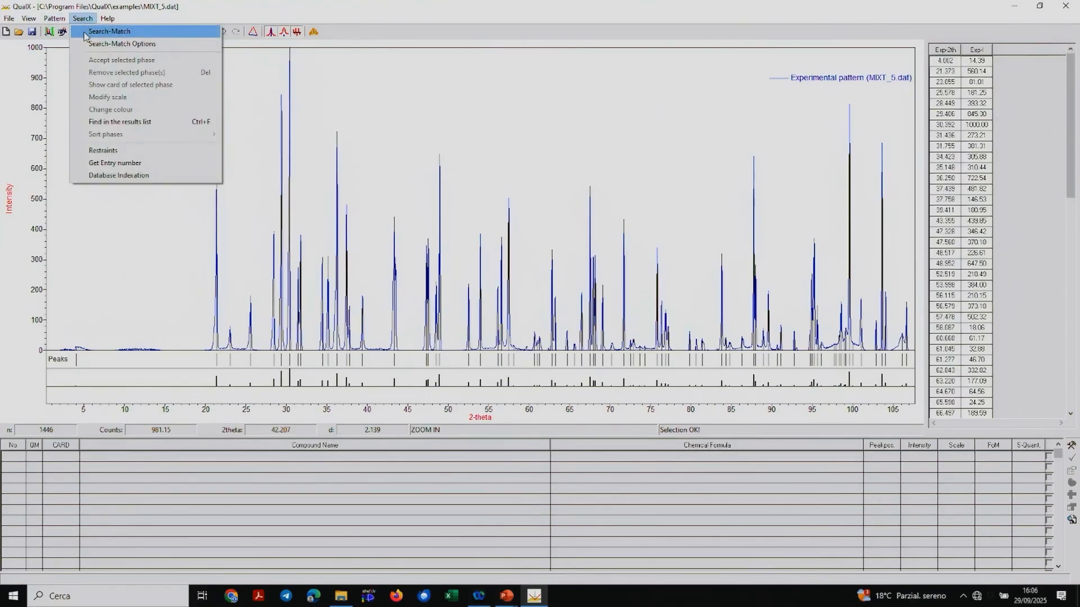
pyautogui.click(84, 32)
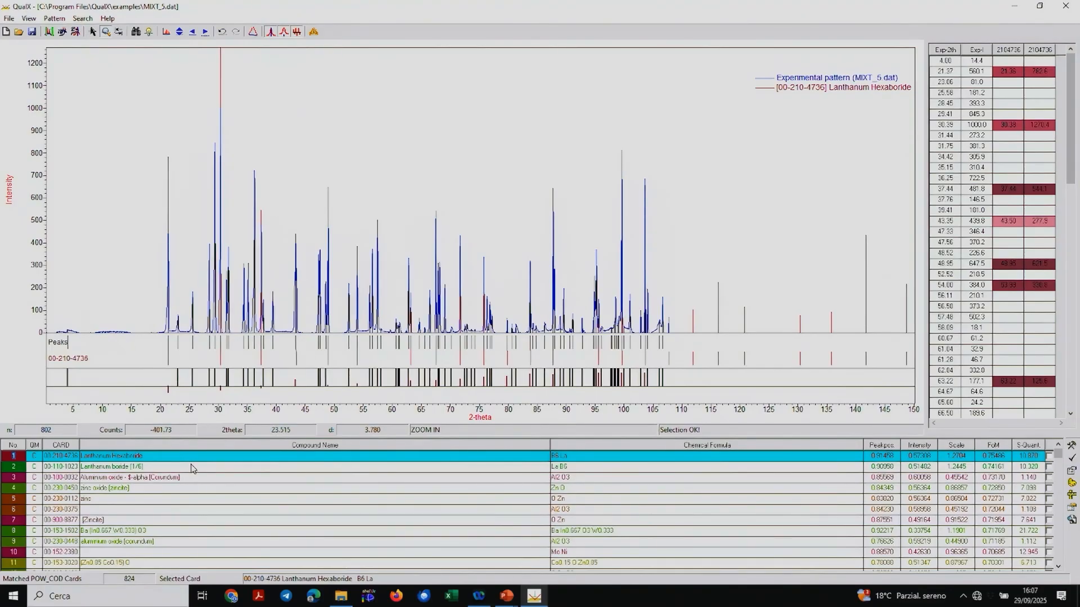
pyautogui.moveTo(125, 113); pyautogui.dragTo(631, 388)
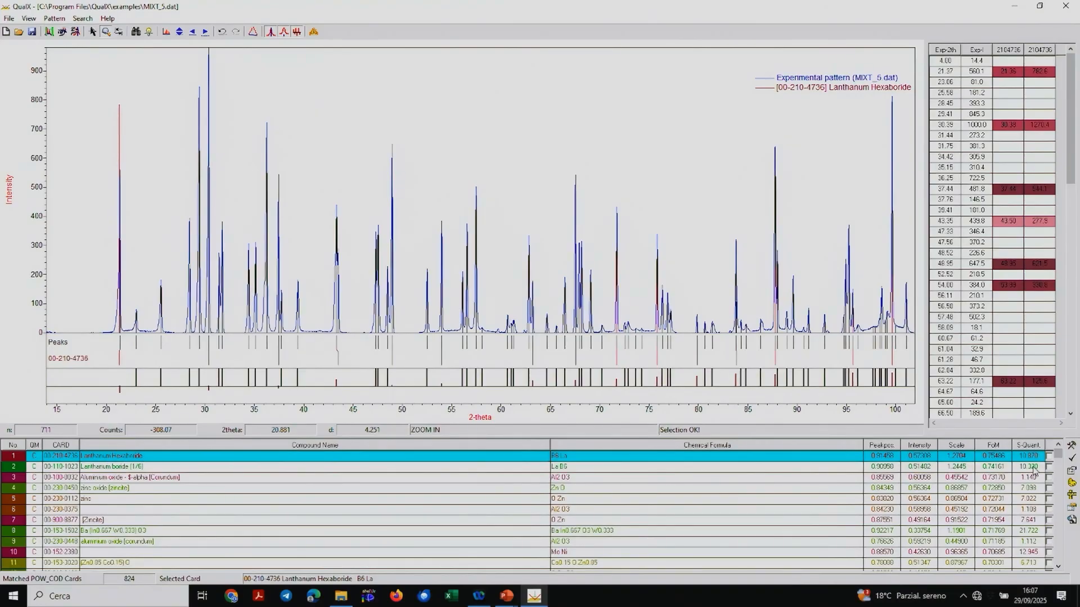
pyautogui.click(1072, 458)
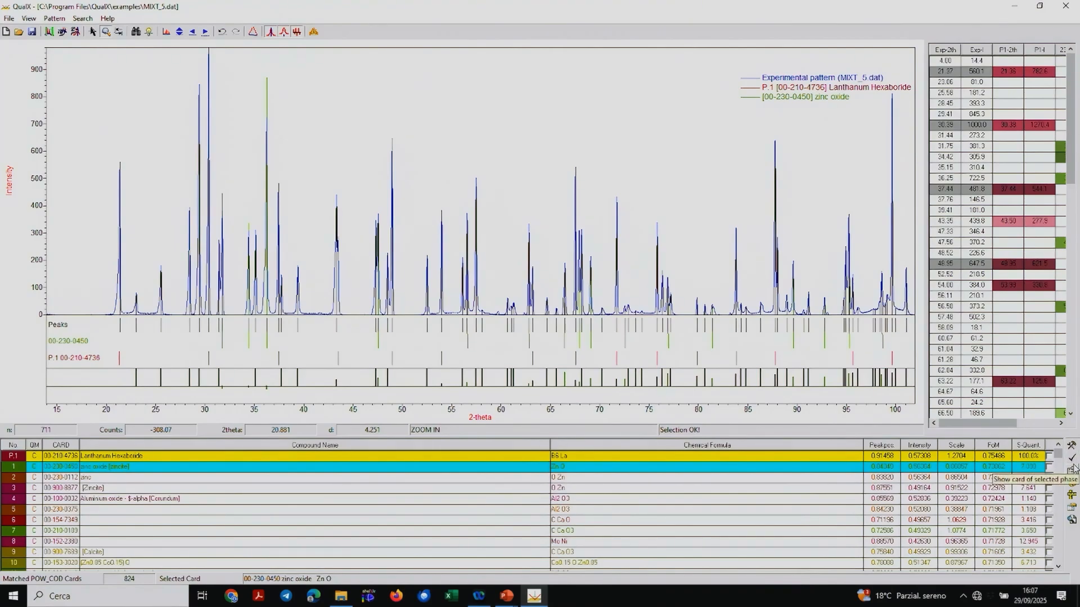
# View the card of zinc oxide 00-230-0450, and accept zinc oxide, aluminium oxide (00-100-0032) and calcite (00-900-7689) as further phases.
pyautogui.click(1073, 468)
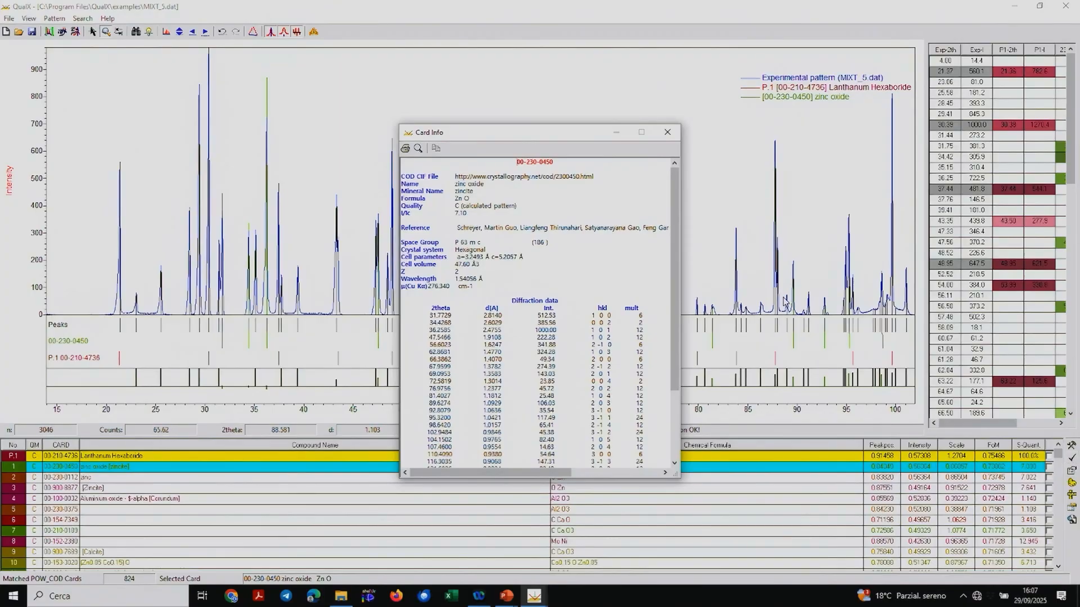
pyautogui.click(667, 132)
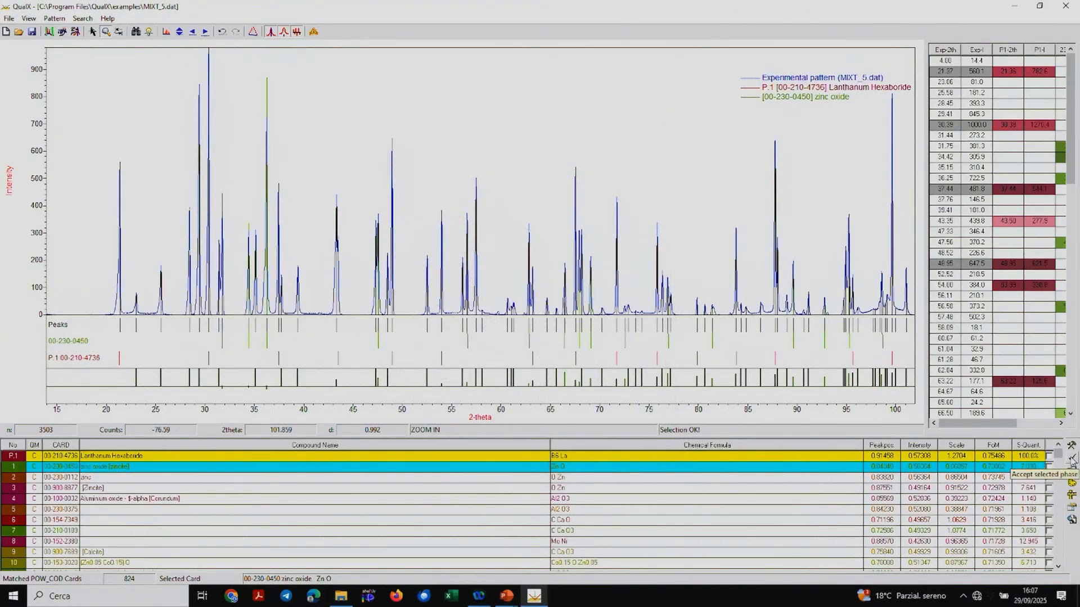
pyautogui.click(1072, 461)
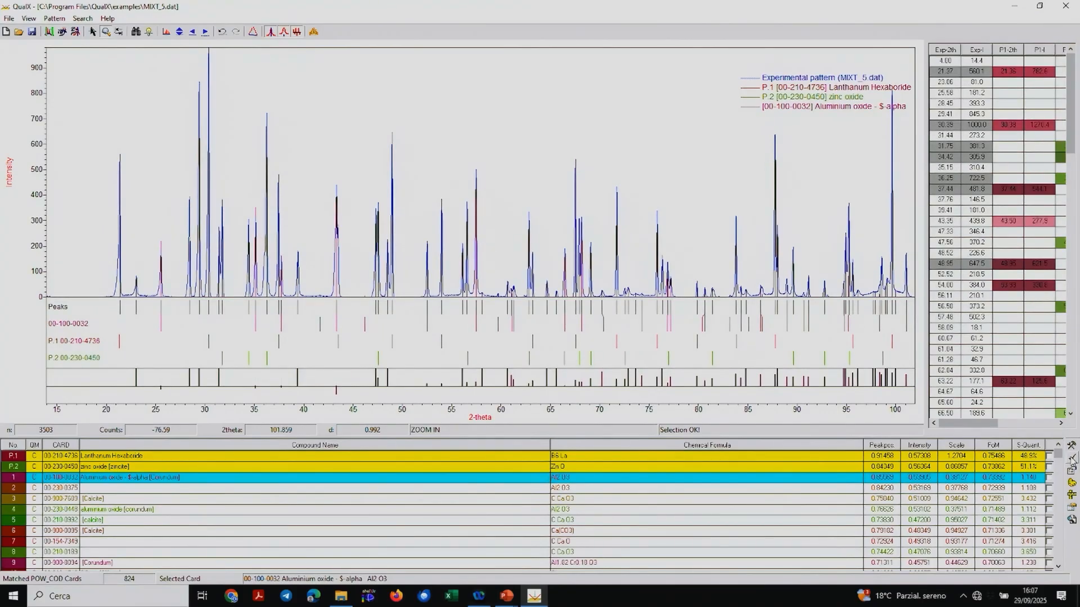
pyautogui.click(1072, 460)
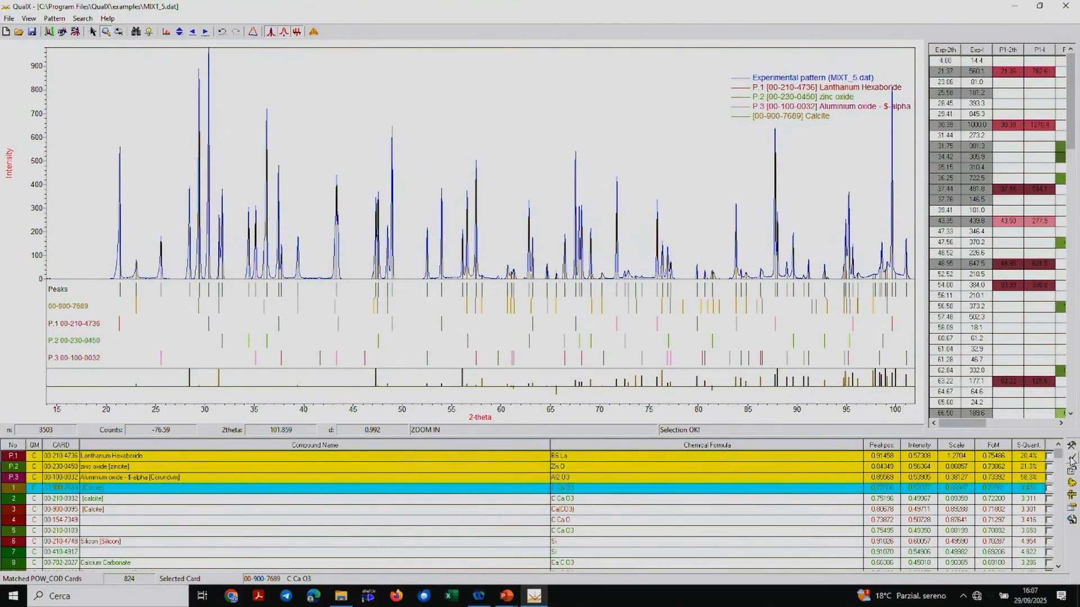
pyautogui.click(1071, 460)
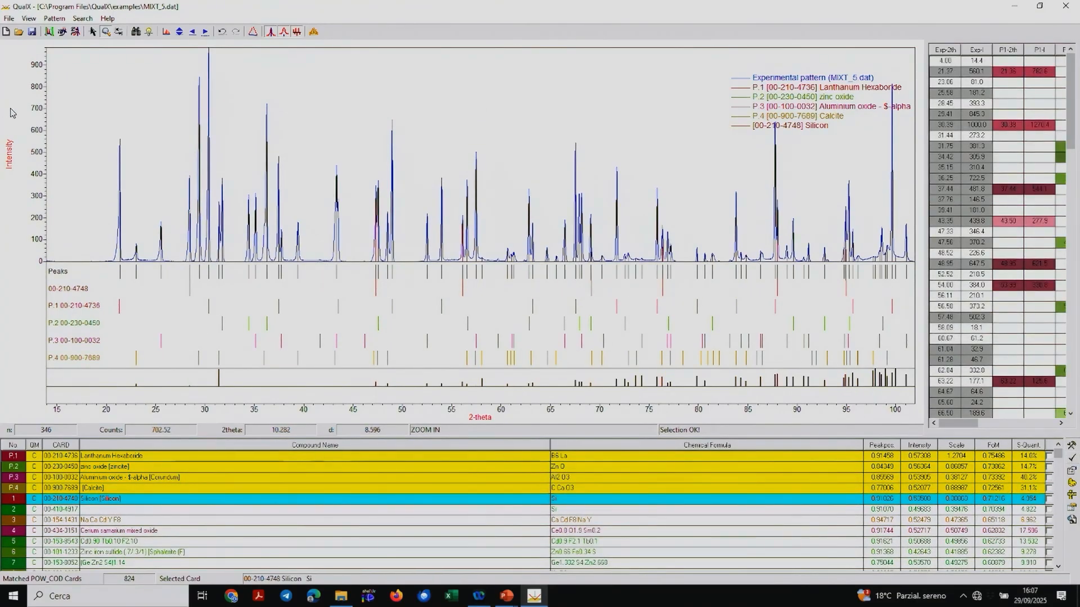
# Compare the silicon candidate 00-210-4748 and the accepted phases with the pattern from about 18° to 92° 2-theta, focusing on about 54° to 76°.
pyautogui.moveTo(81, 90); pyautogui.dragTo(544, 389)
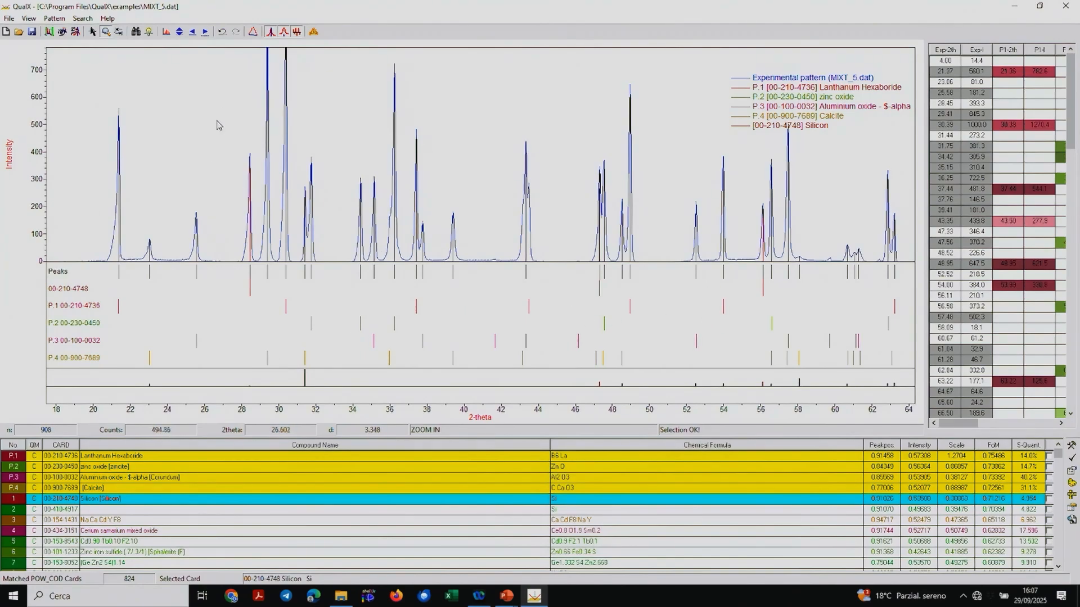
pyautogui.click(205, 31)
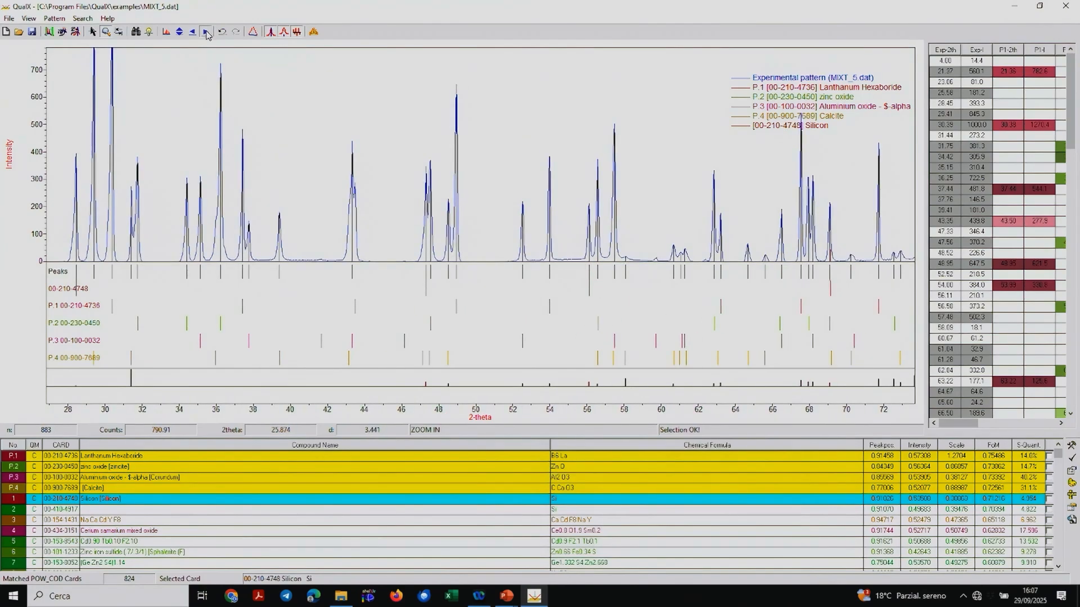
pyautogui.click(206, 32)
pyautogui.click(205, 31)
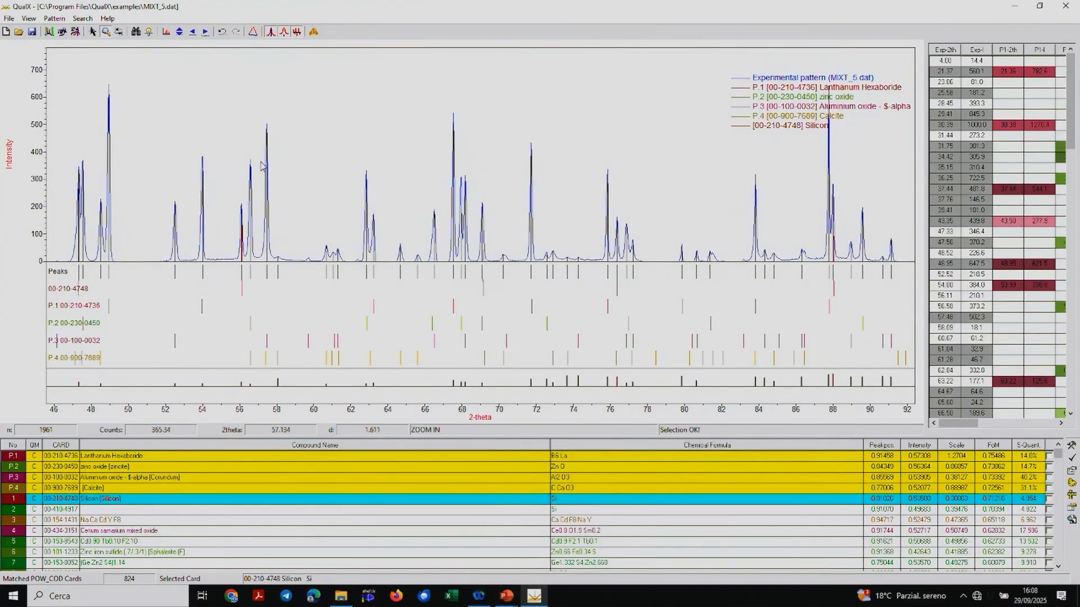
pyautogui.moveTo(191, 97); pyautogui.dragTo(620, 412)
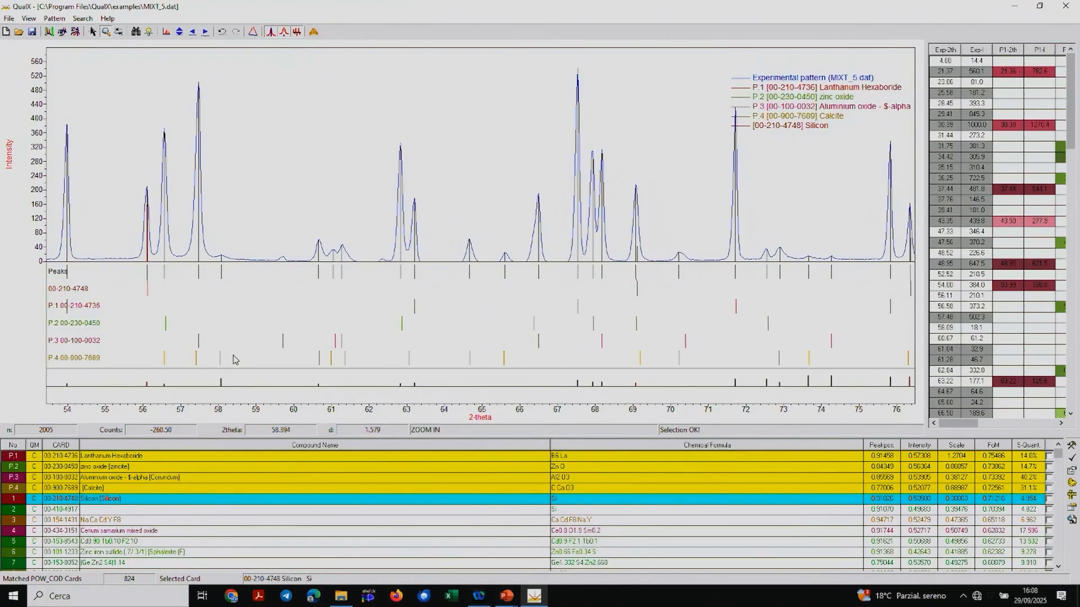